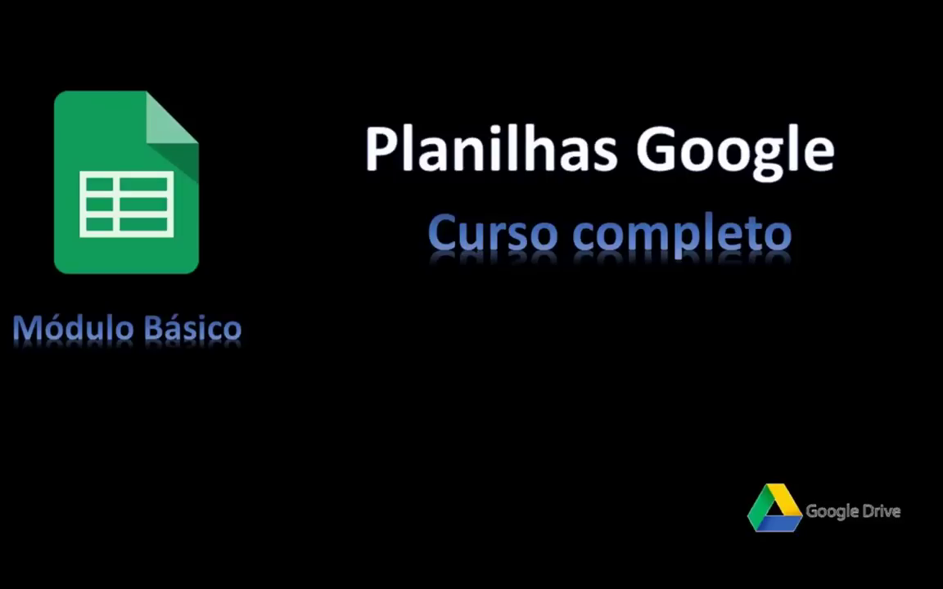
- Maximize the sheet, enter 1, 10, 20 and 333 in A1:A4, and format A1 as currency
click(614, 567)
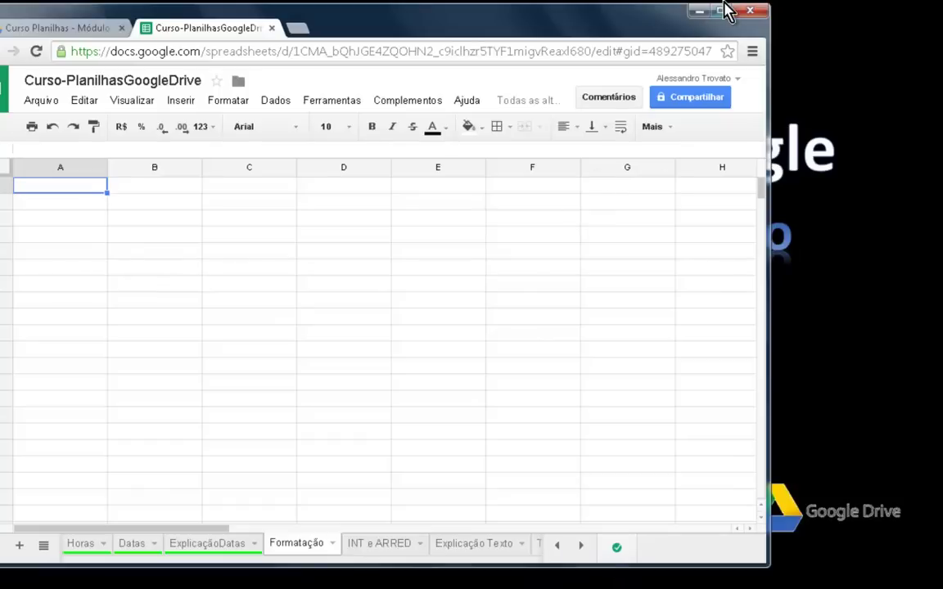
click(721, 11)
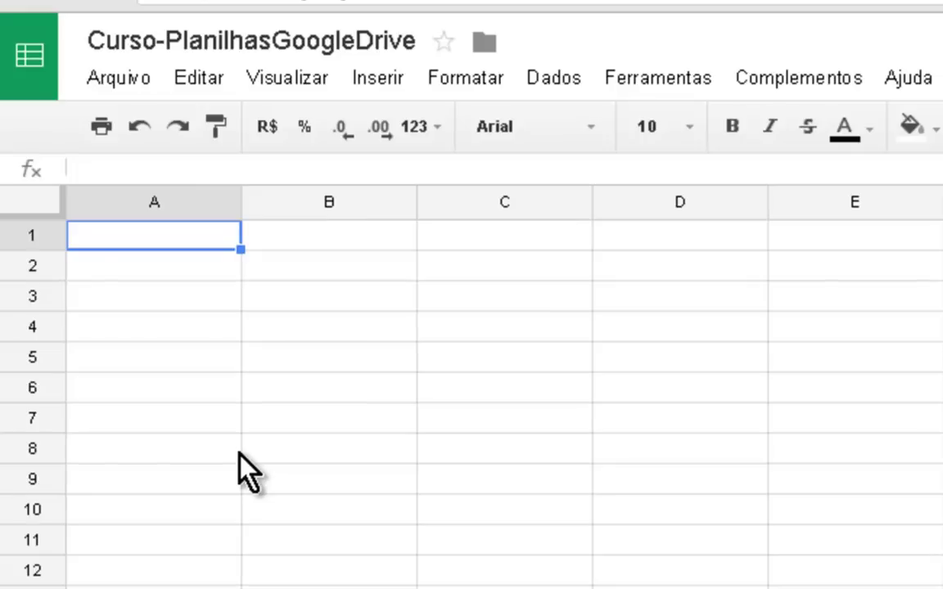
text(1)
key(Return)
text(10)
key(Return)
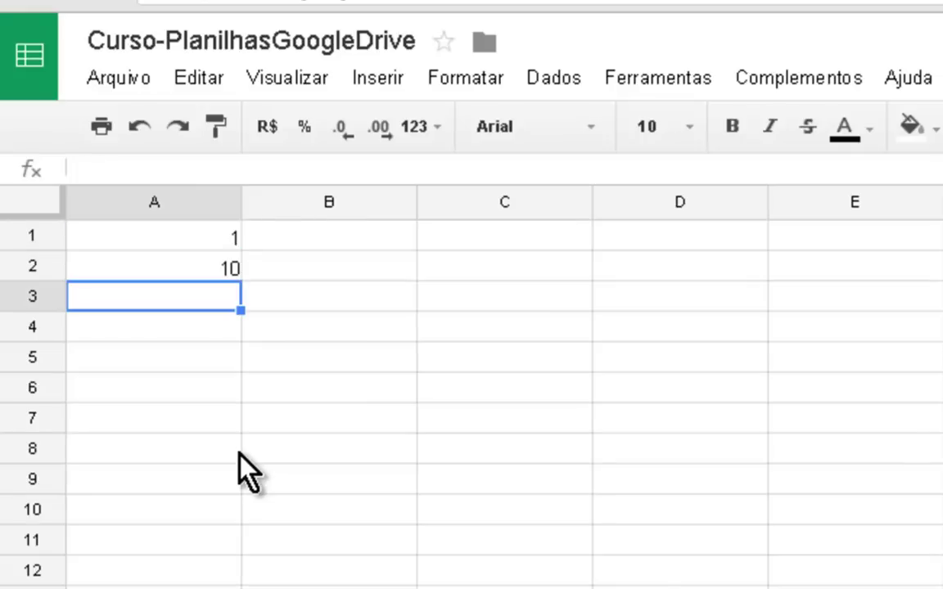
text(20)
key(Return)
text(333)
key(Return)
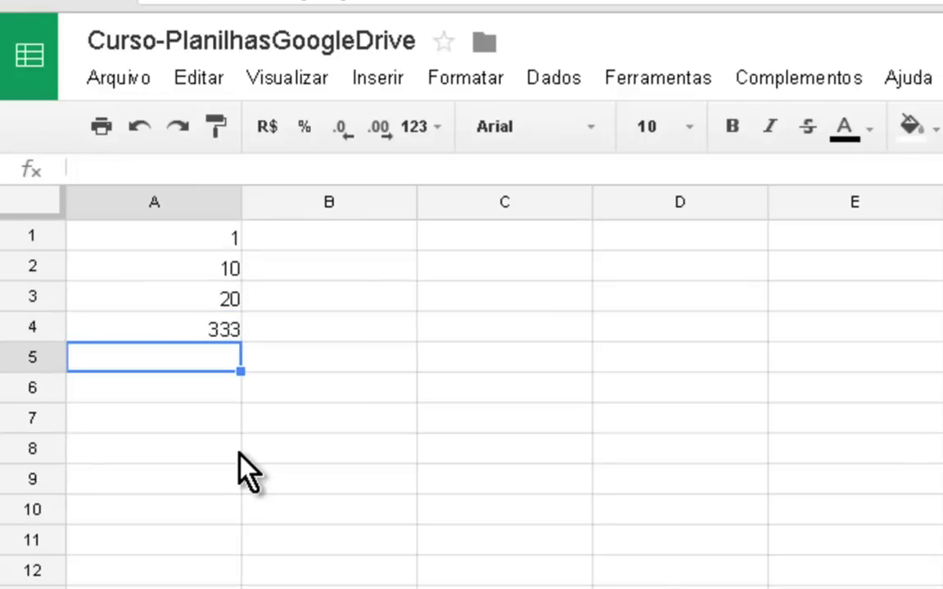
click(219, 234)
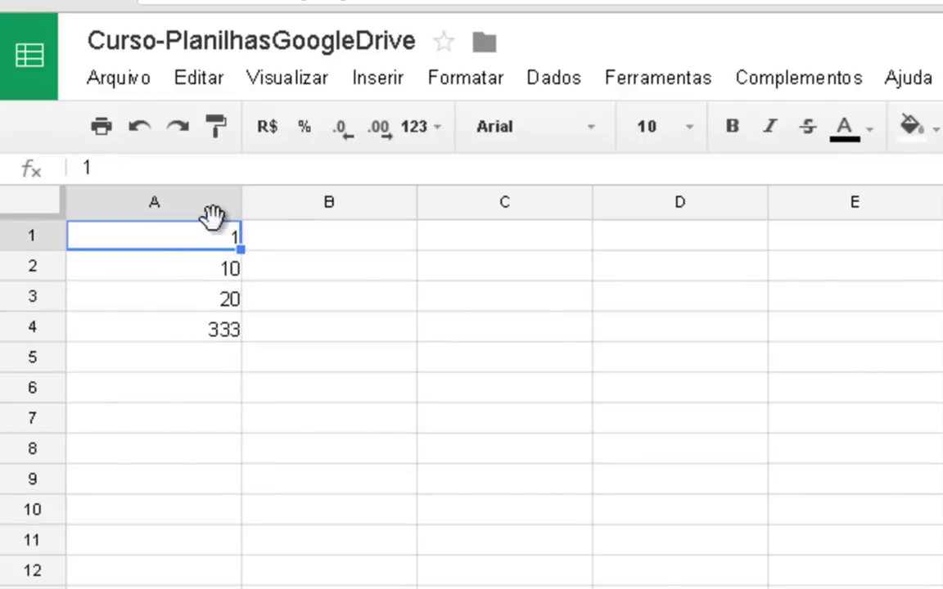
click(263, 140)
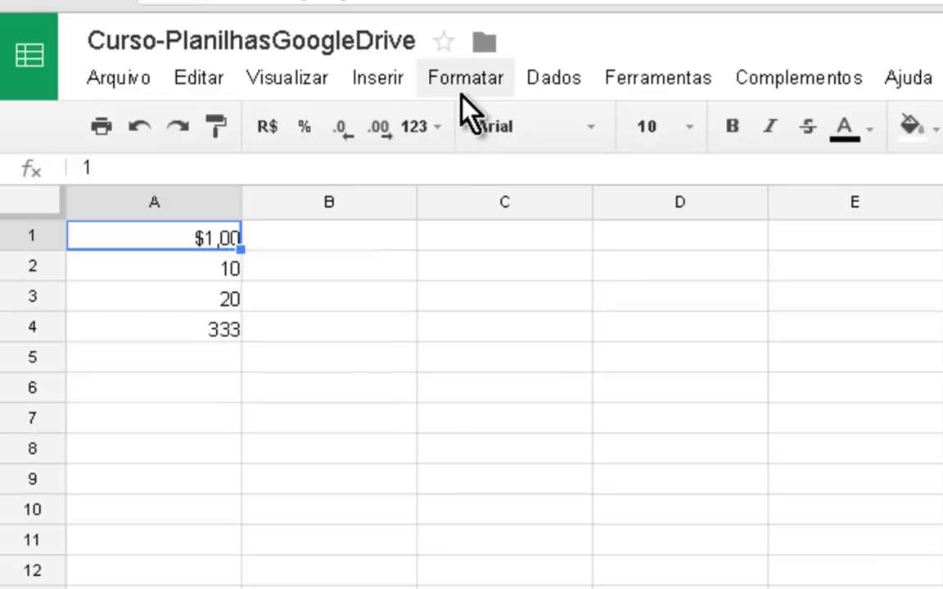
- Open the Mais moedas custom currency dialog via Formatar > Número > Mais formatos
click(460, 92)
mouse_move(489, 137)
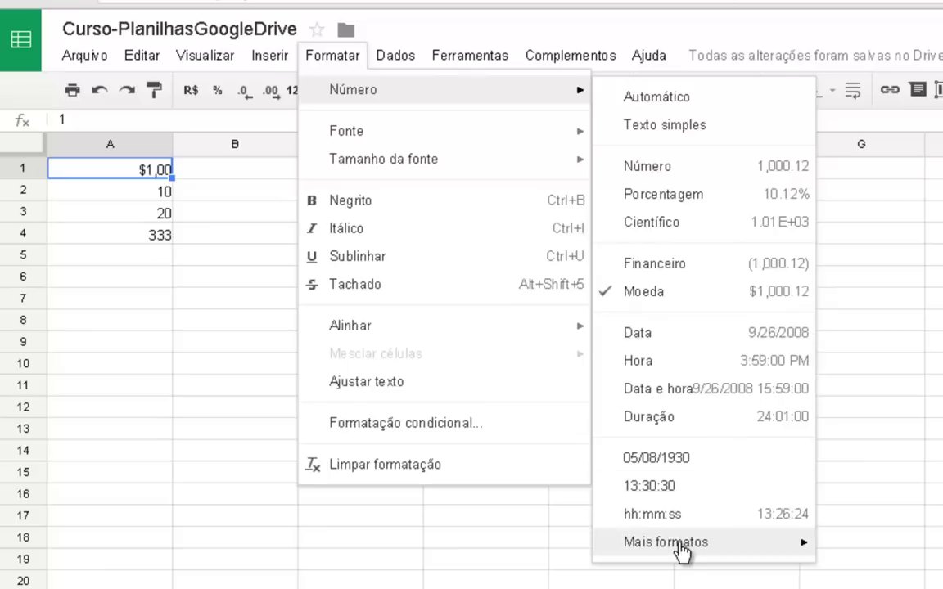
mouse_move(681, 553)
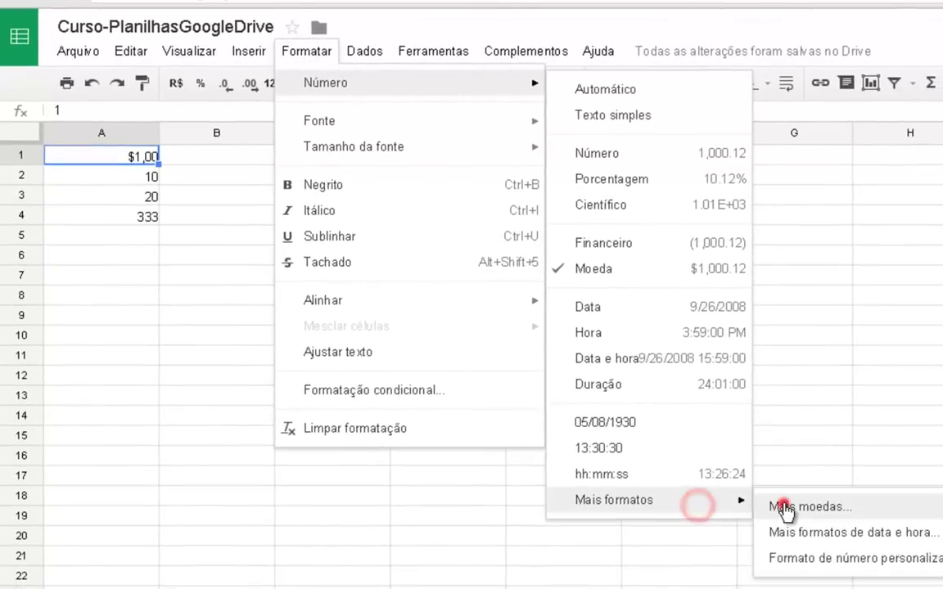
click(783, 508)
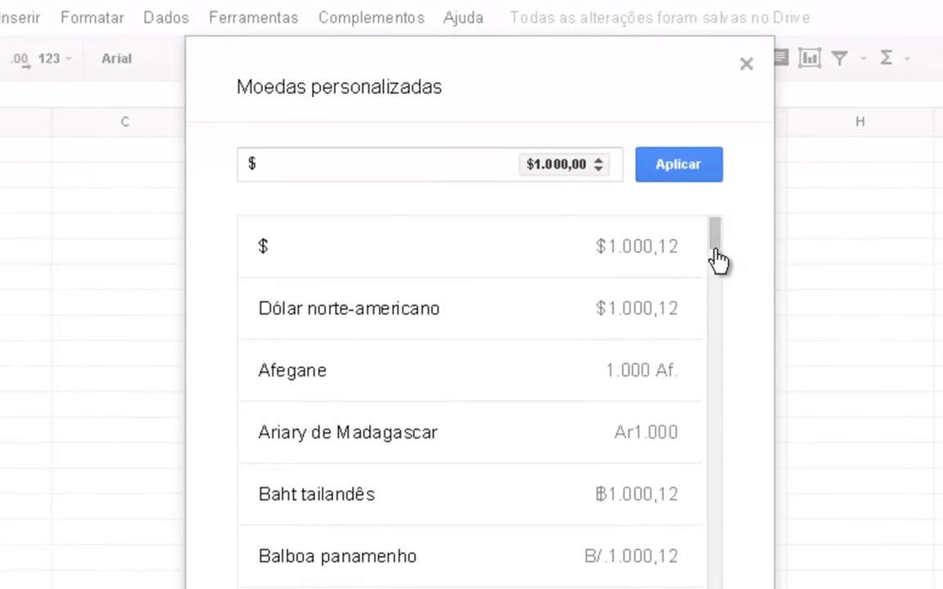
- Search the currency list for Euro, then Real, and keep the Real1.000,00 display format
mouse_move(720, 244)
mouse_down()
mouse_move(723, 327)
mouse_move(719, 225)
mouse_up()
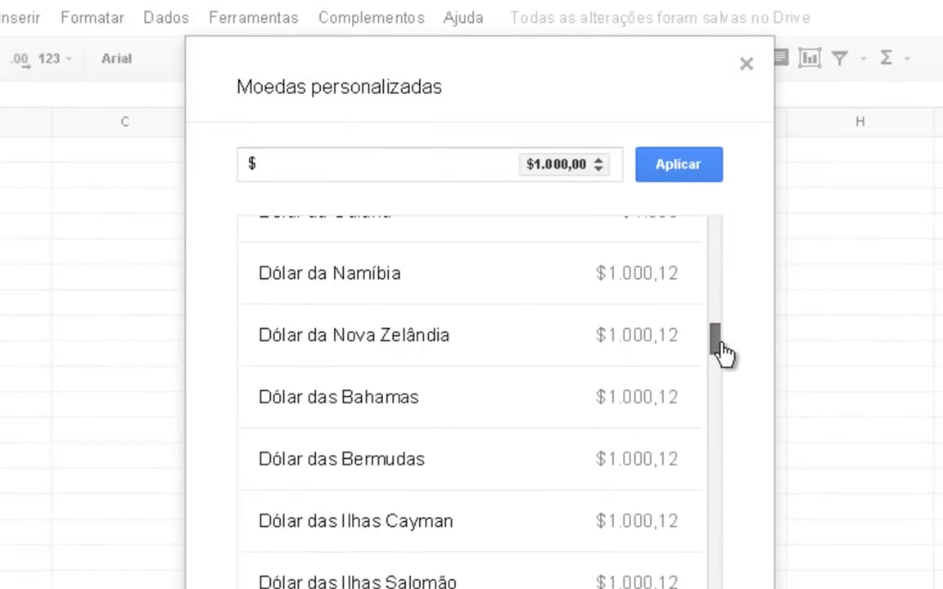
click(295, 162)
text(Eu)
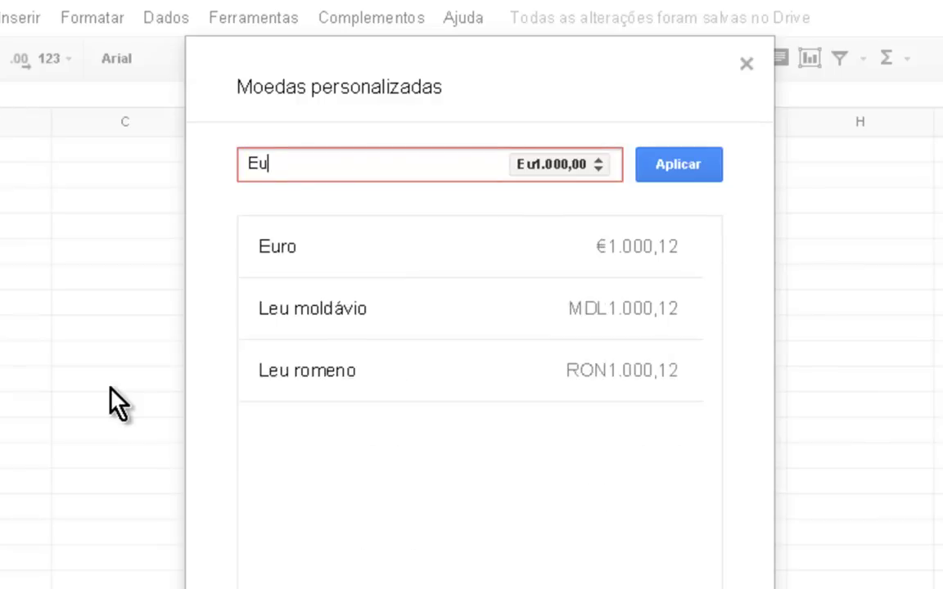
text(ro)
key(BackSpace)
key(BackSpace)
key(BackSpace)
key(BackSpace)
text(Rea)
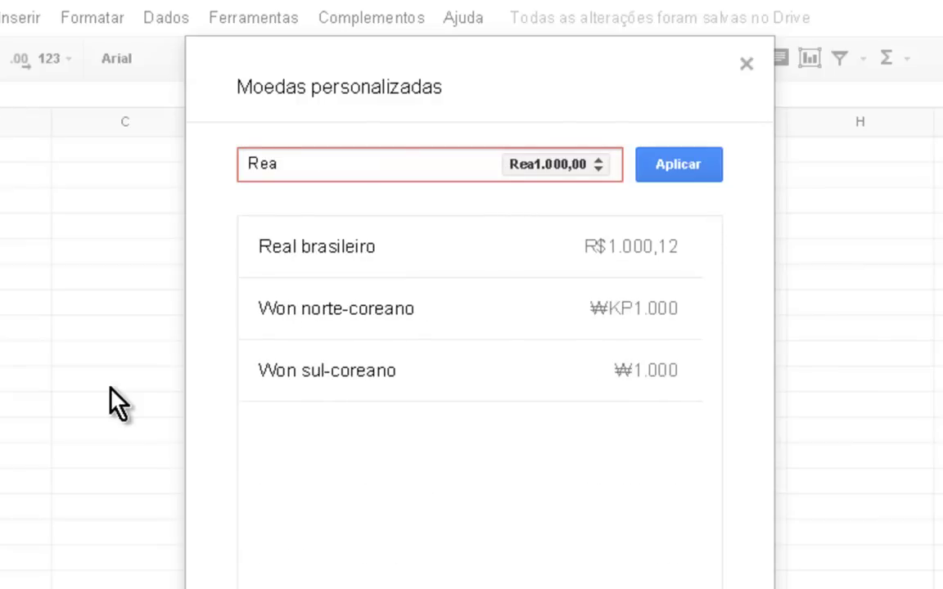
text(l)
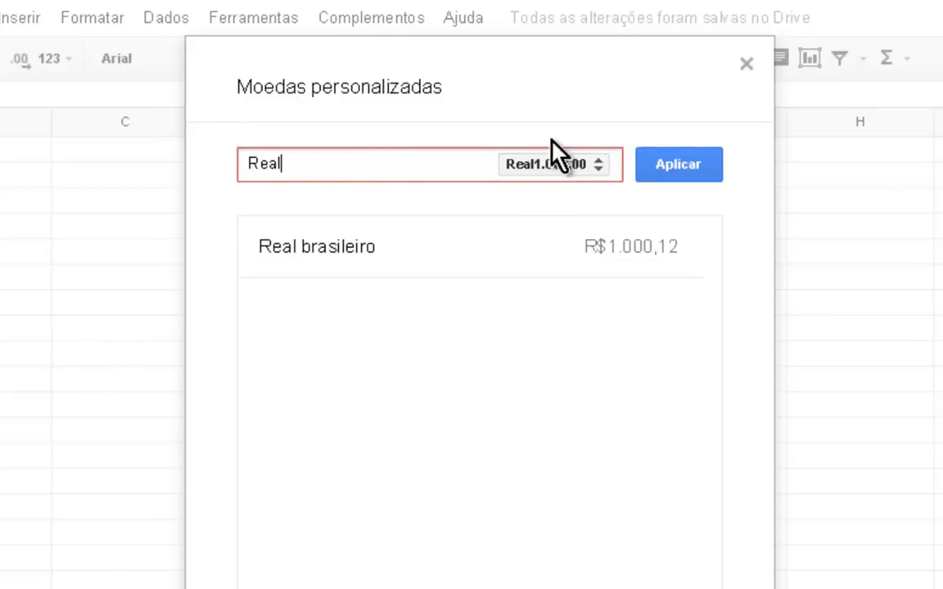
click(602, 159)
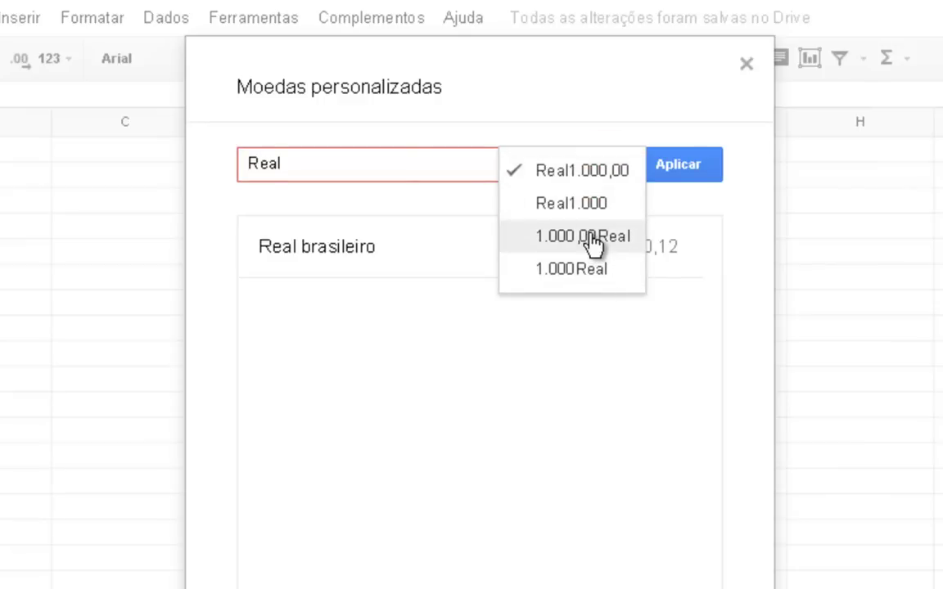
click(594, 173)
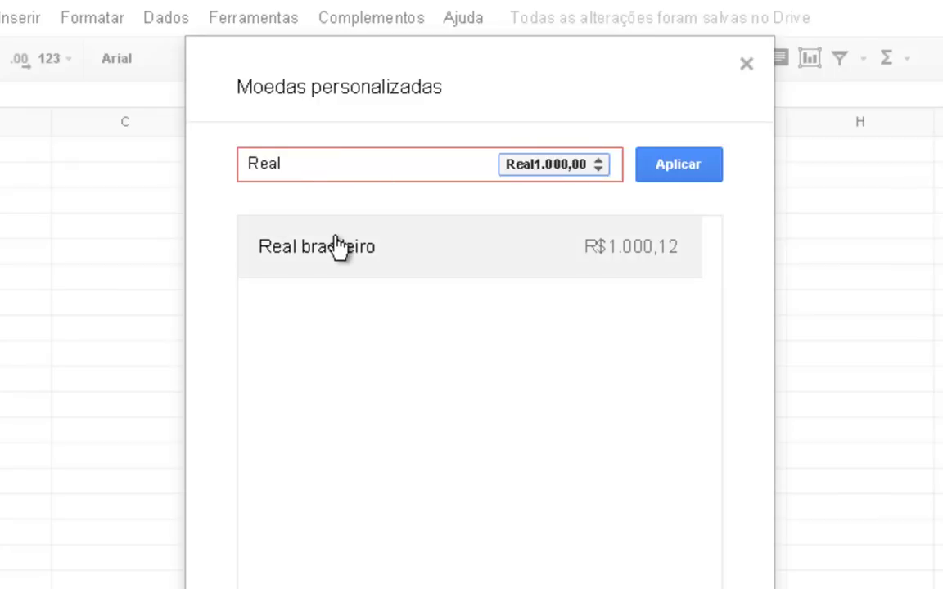
- Choose Real brasileiro and replace the R$ symbol with 'real' followed by a space
click(402, 244)
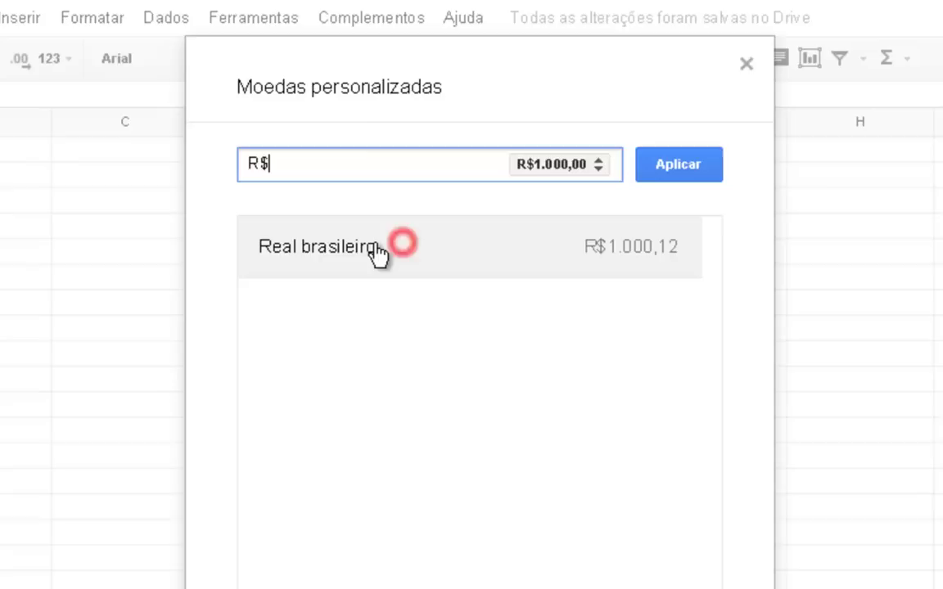
click(604, 167)
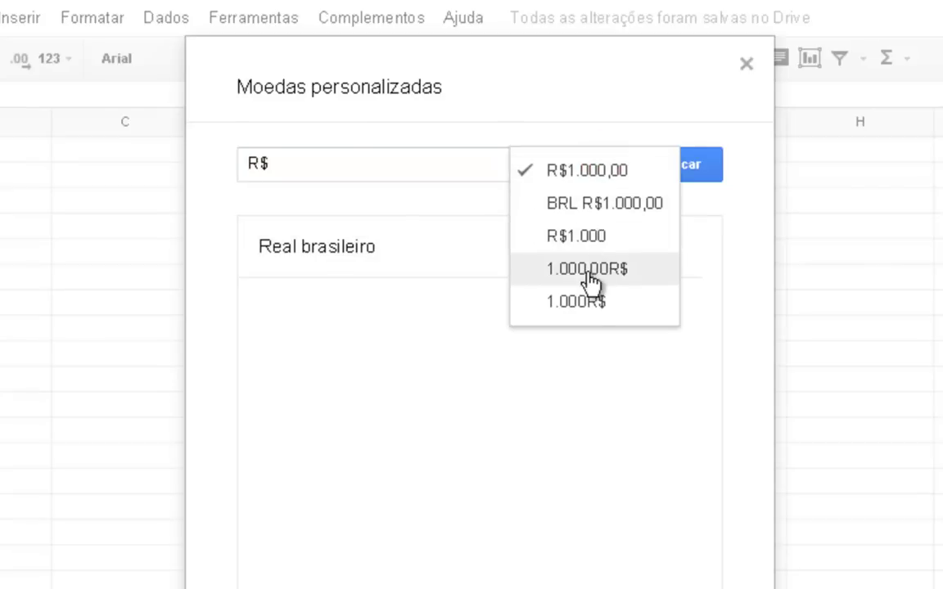
drag(388, 166, 180, 153)
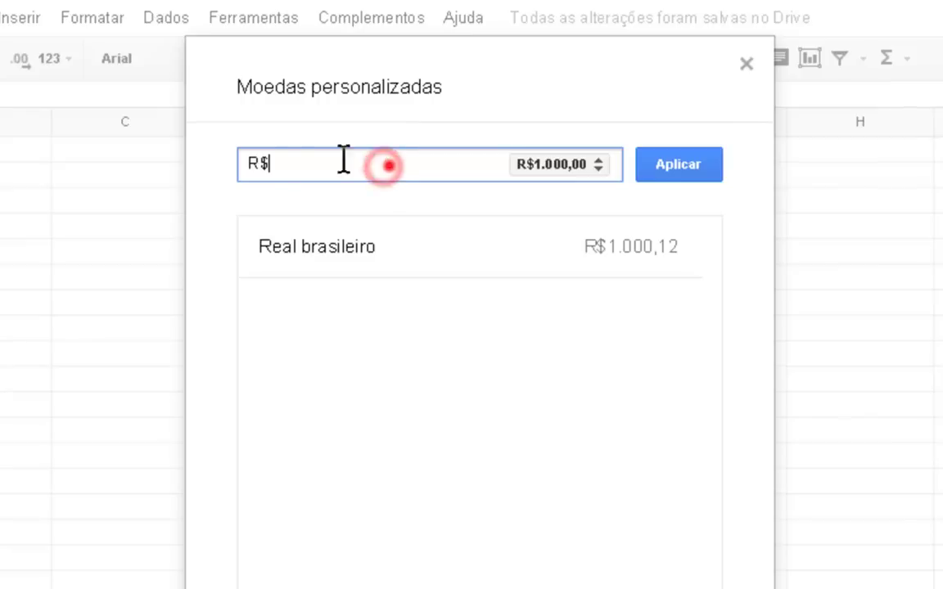
text(real)
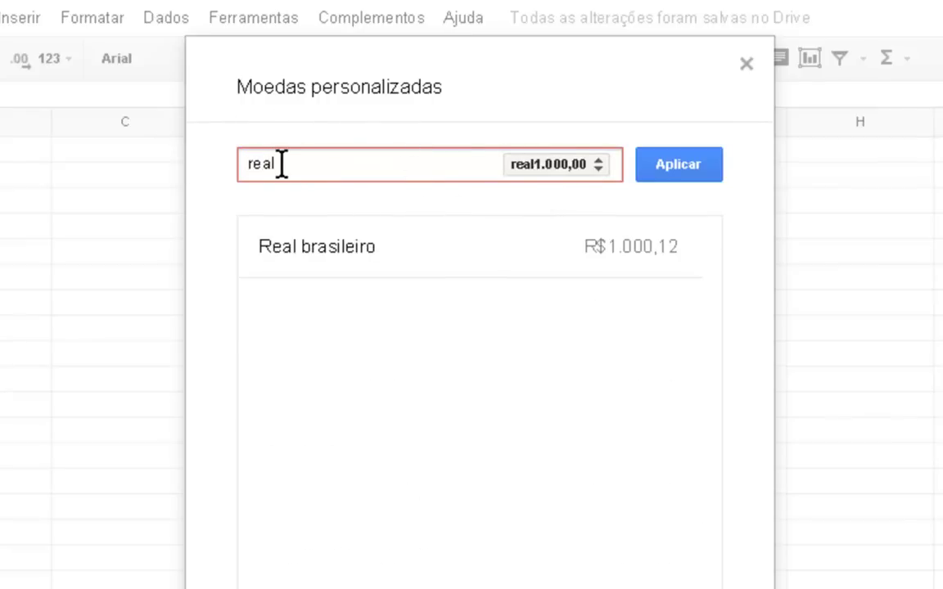
drag(283, 164, 247, 167)
click(331, 174)
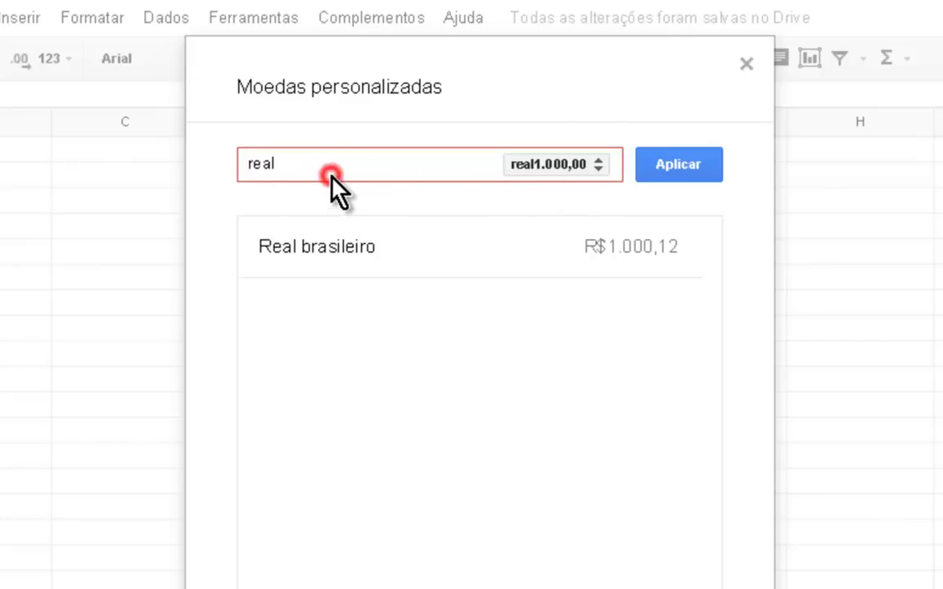
click(309, 164)
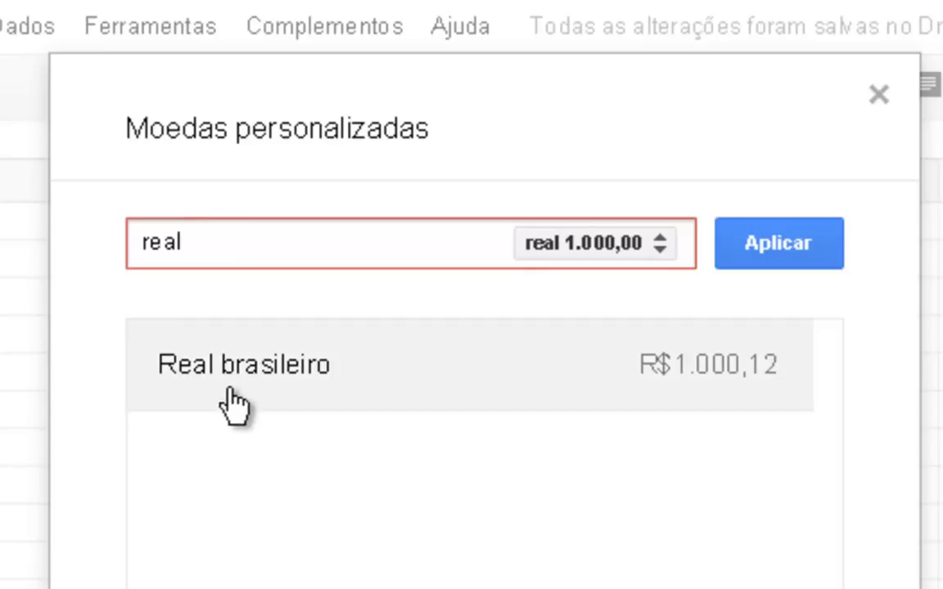
- Apply the Real brasileiro R$ 1.000,00 format, with a space after R$, to A1
click(231, 383)
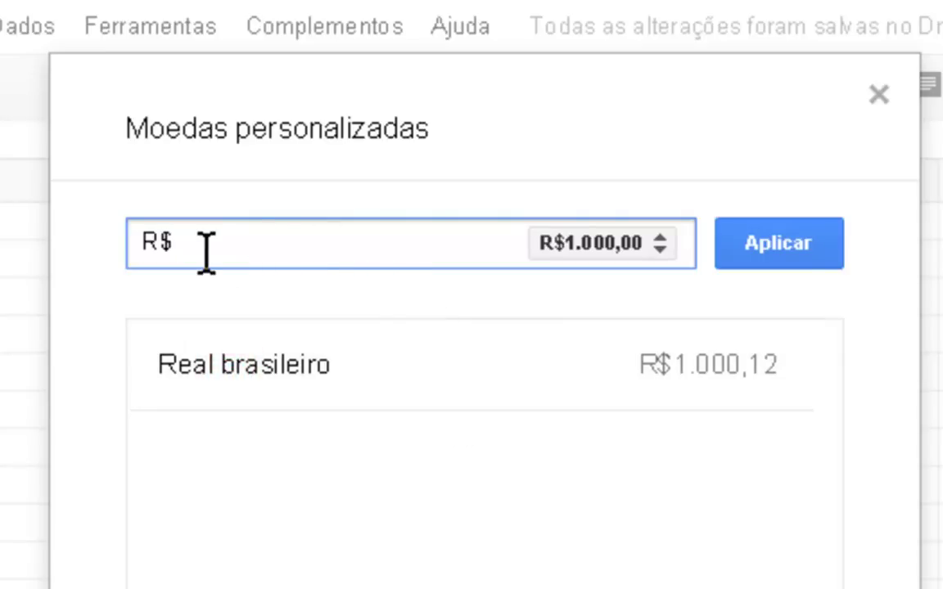
click(210, 248)
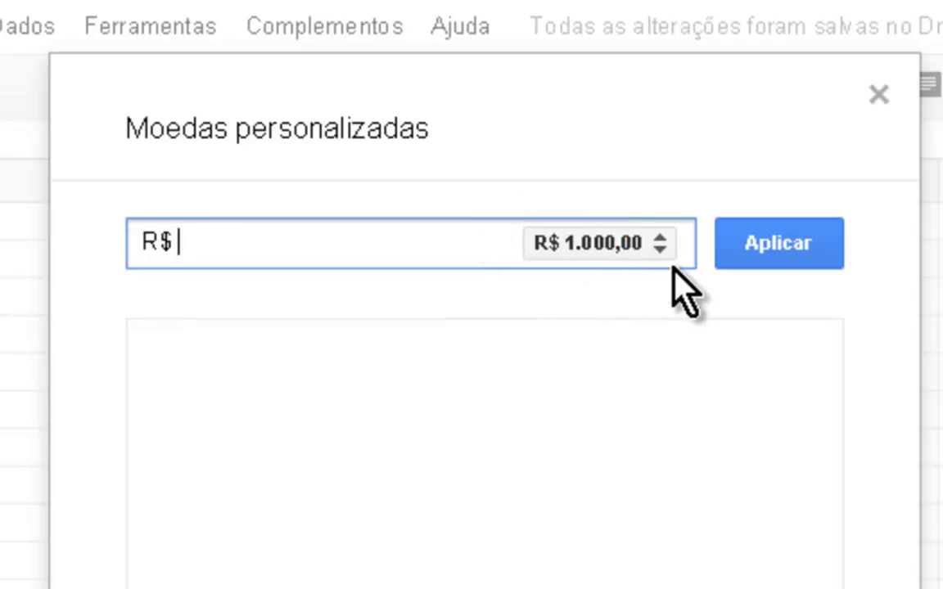
click(665, 242)
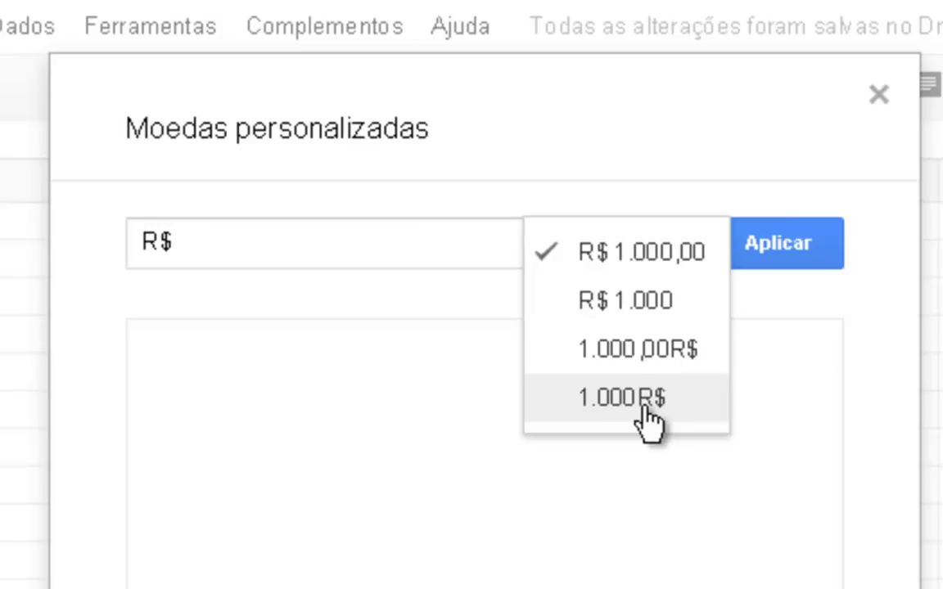
click(623, 238)
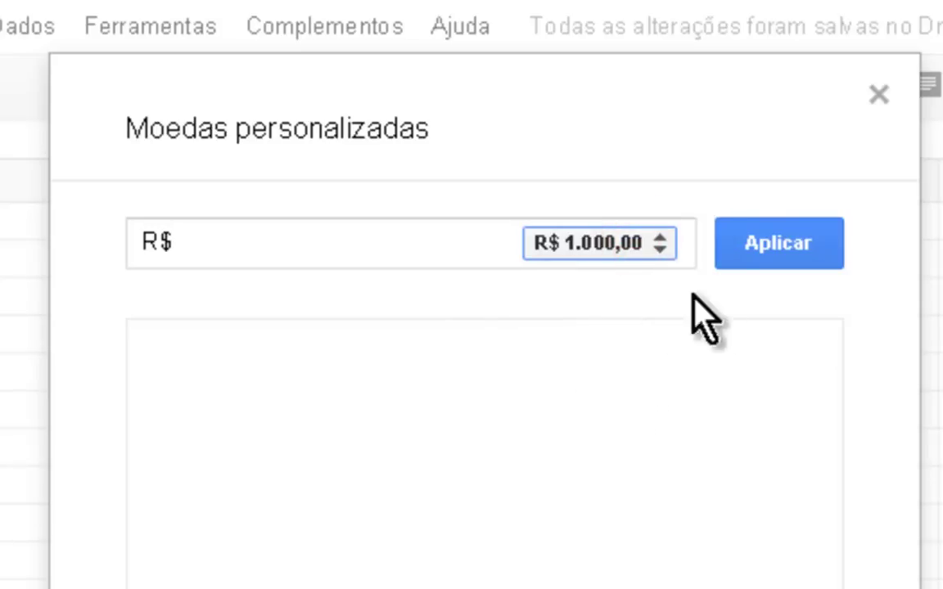
click(781, 267)
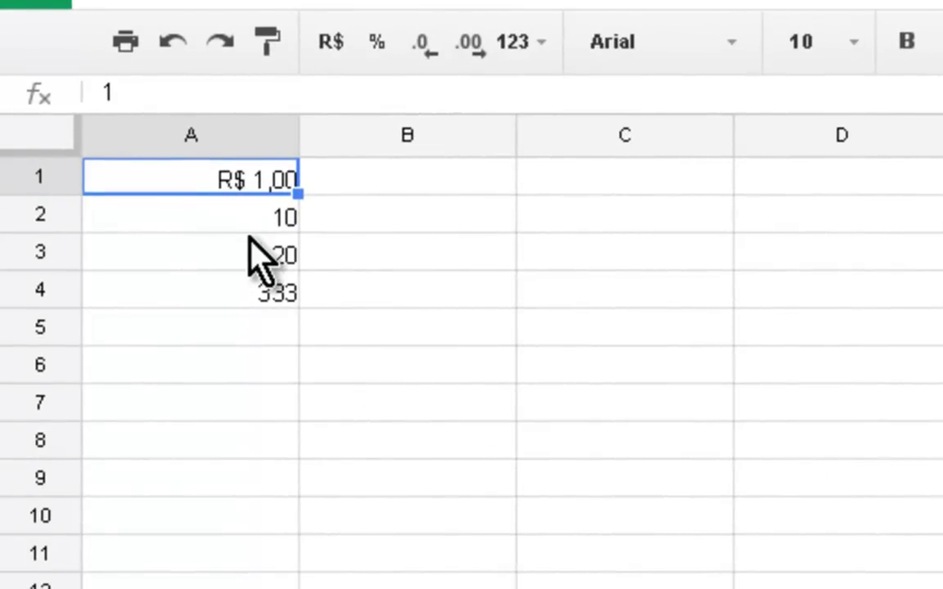
- Format A2 as a percentage, then enter 0,1 in C1 and format it as 10,00%
click(264, 213)
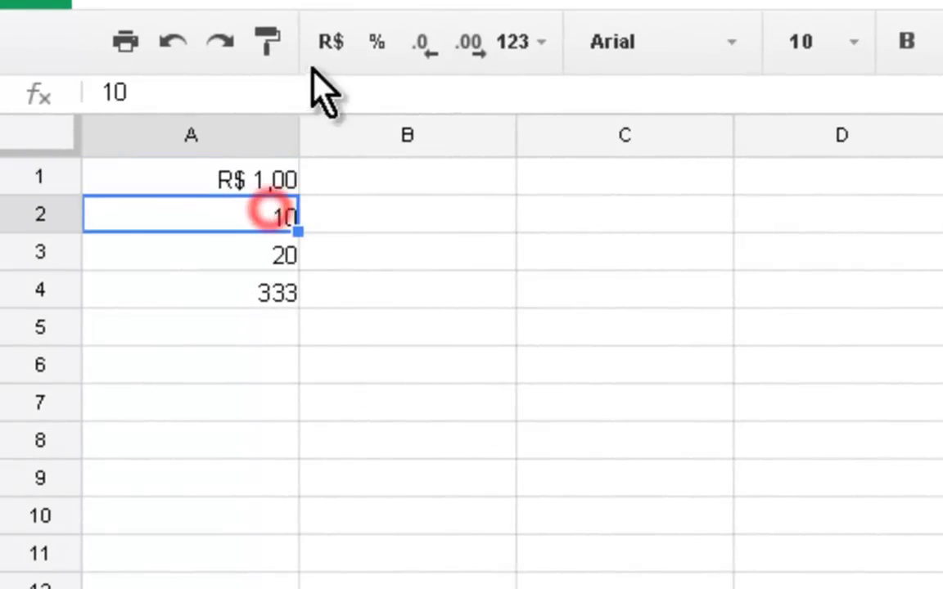
click(369, 47)
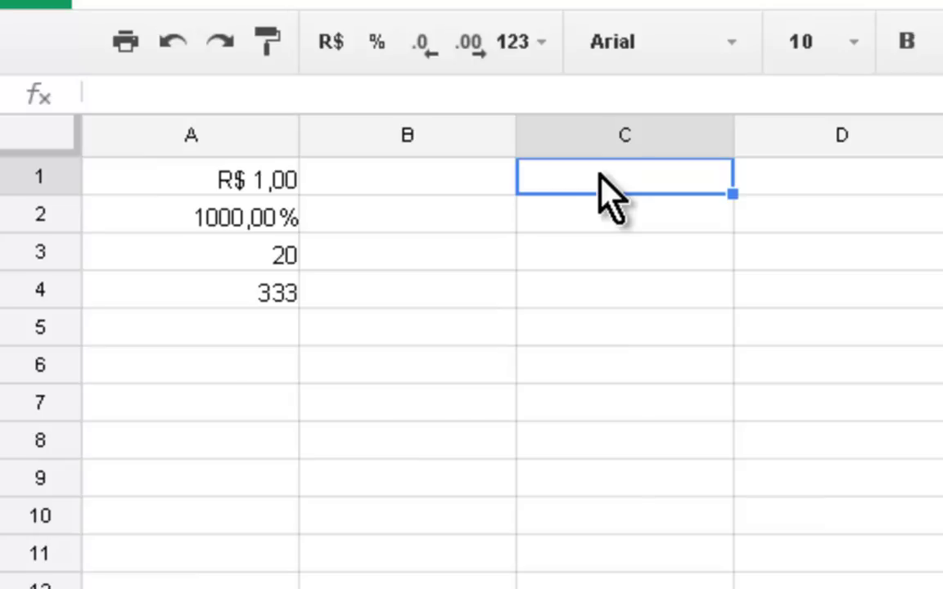
text(0,1)
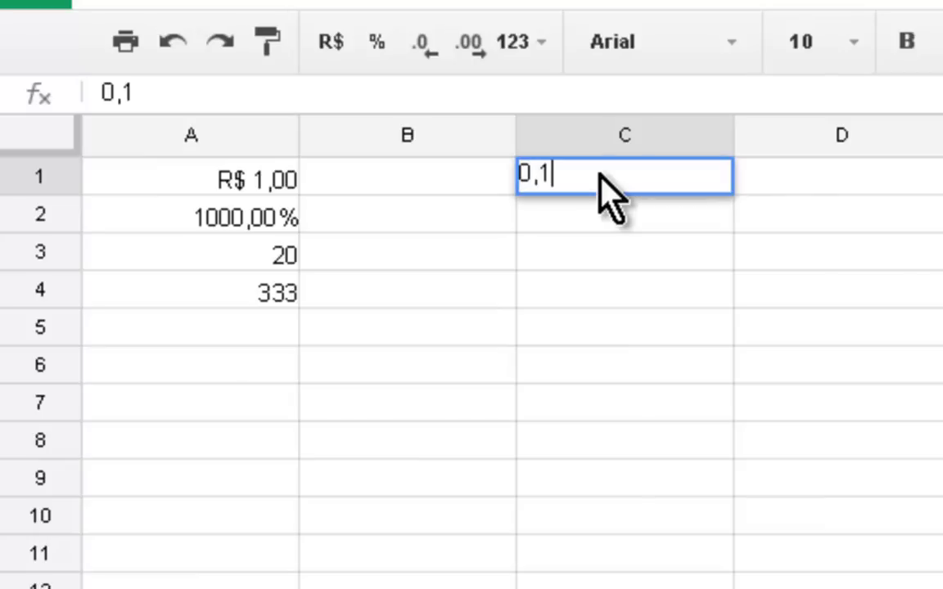
key(Return)
click(637, 177)
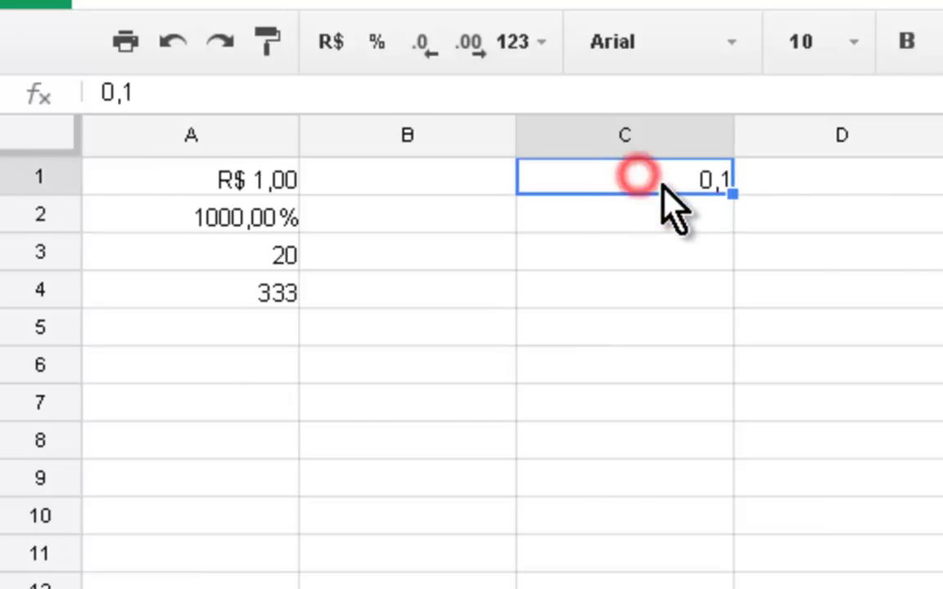
click(377, 42)
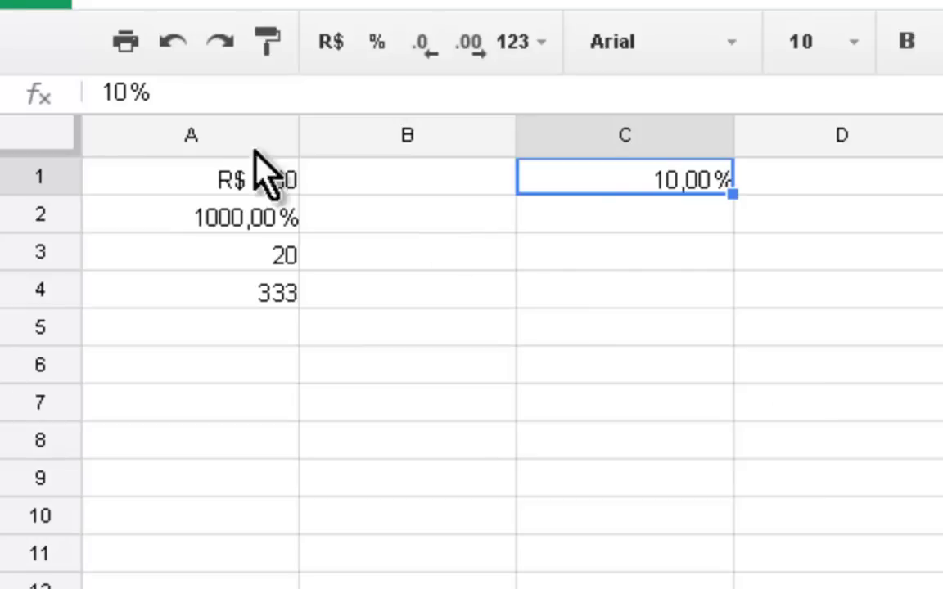
click(263, 245)
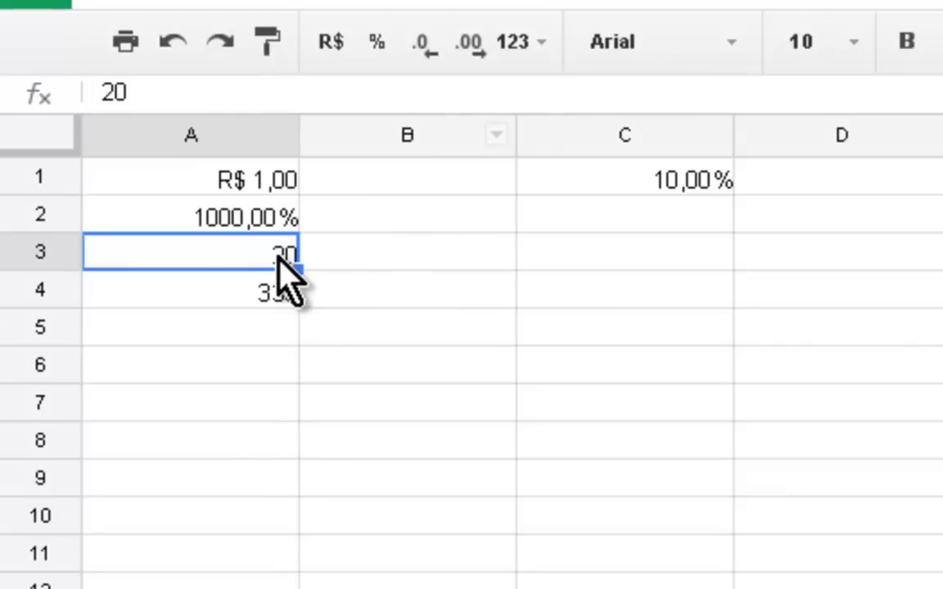
- Enter the formula =10/3 in cell A3
text(=)
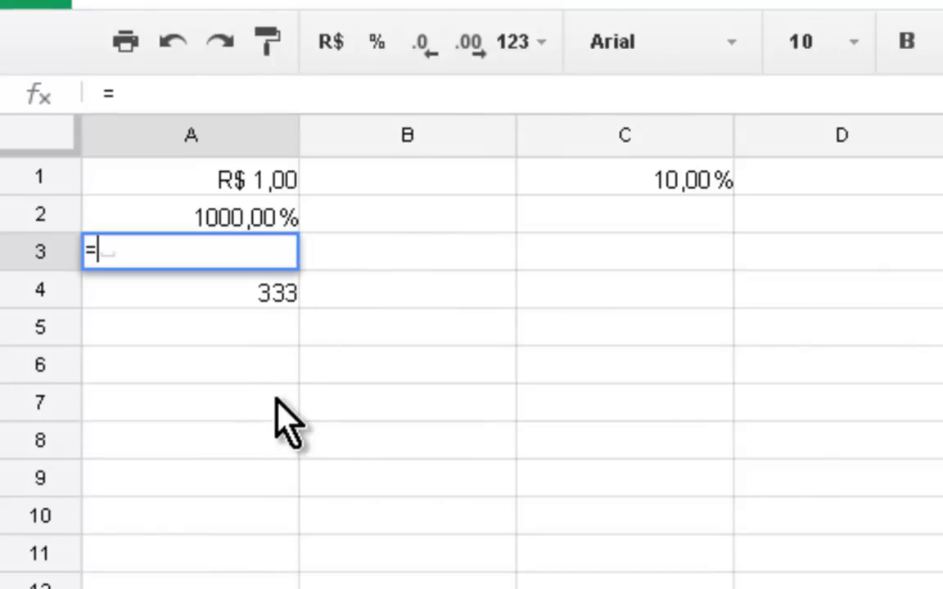
text(10/)
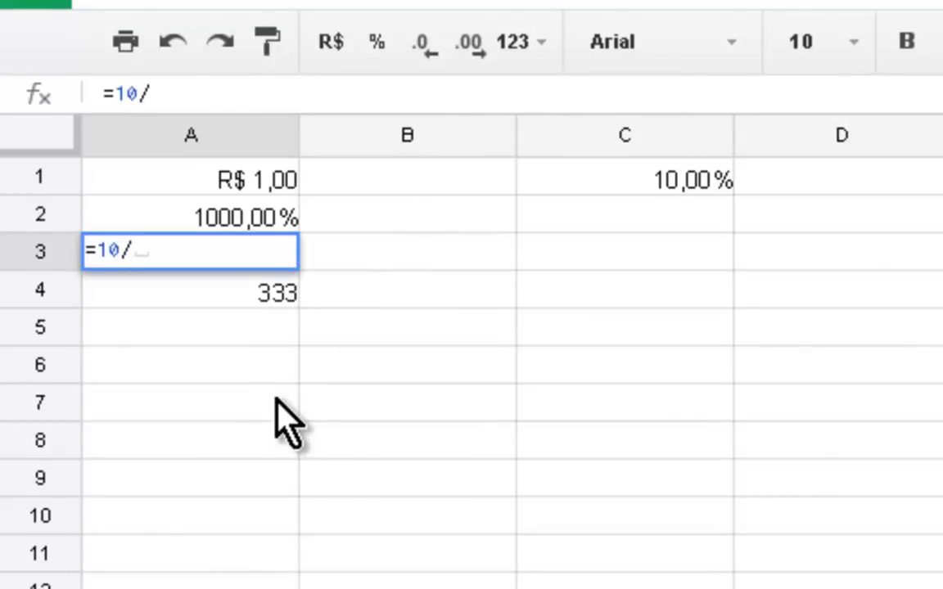
text(3)
key(Return)
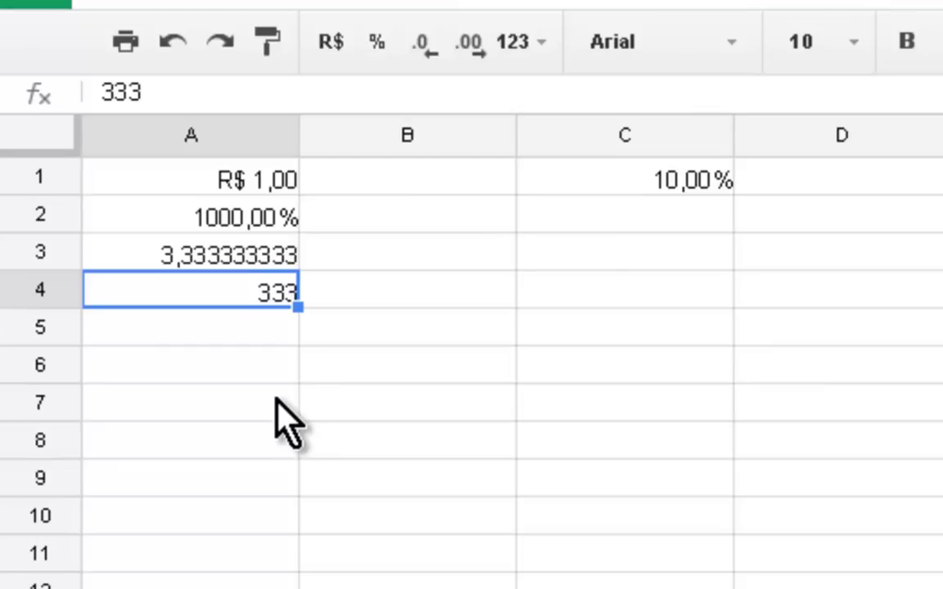
click(189, 260)
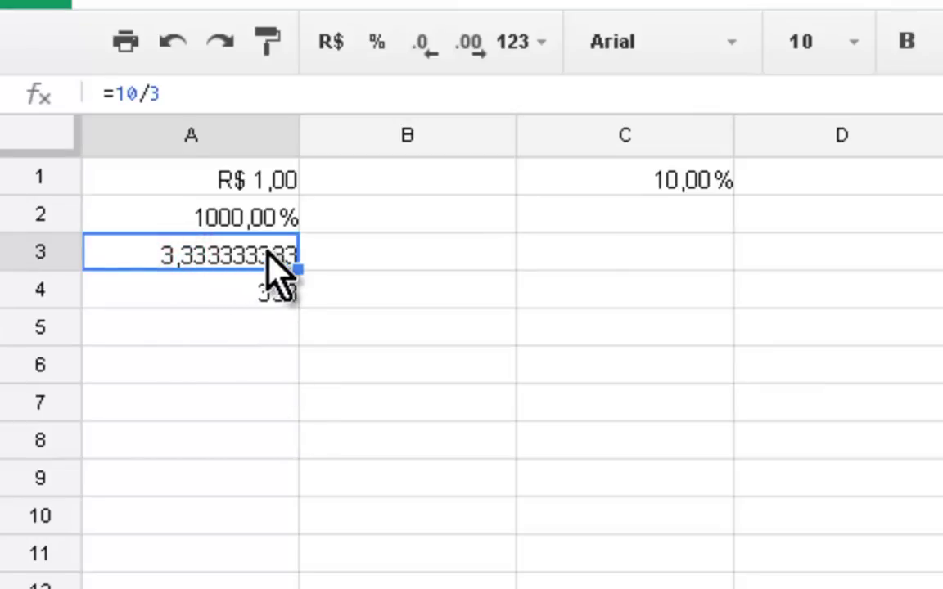
- Adjust A3's decimal places until it displays 3,33
click(417, 48)
click(419, 48)
click(419, 48)
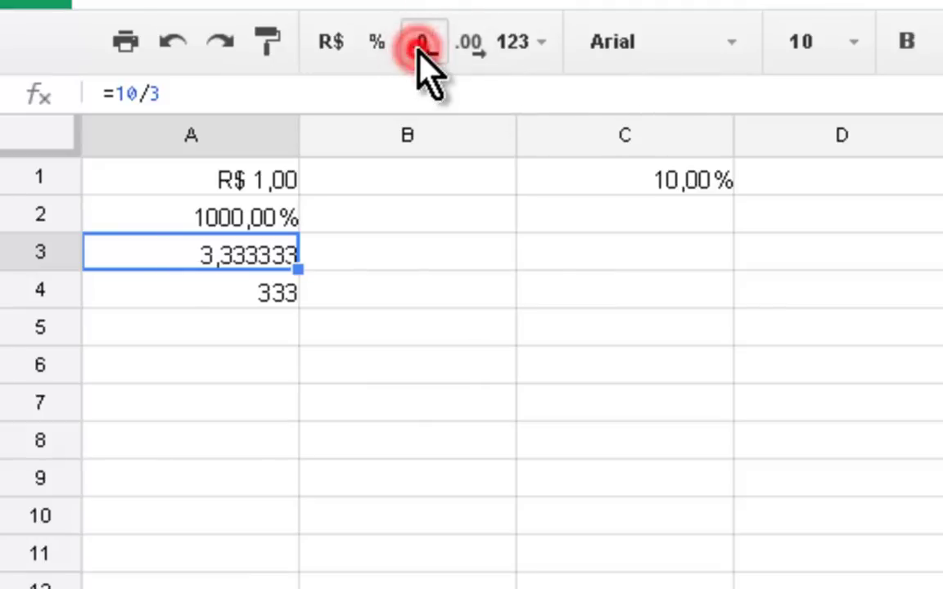
click(419, 47)
click(419, 47)
click(419, 47)
click(458, 47)
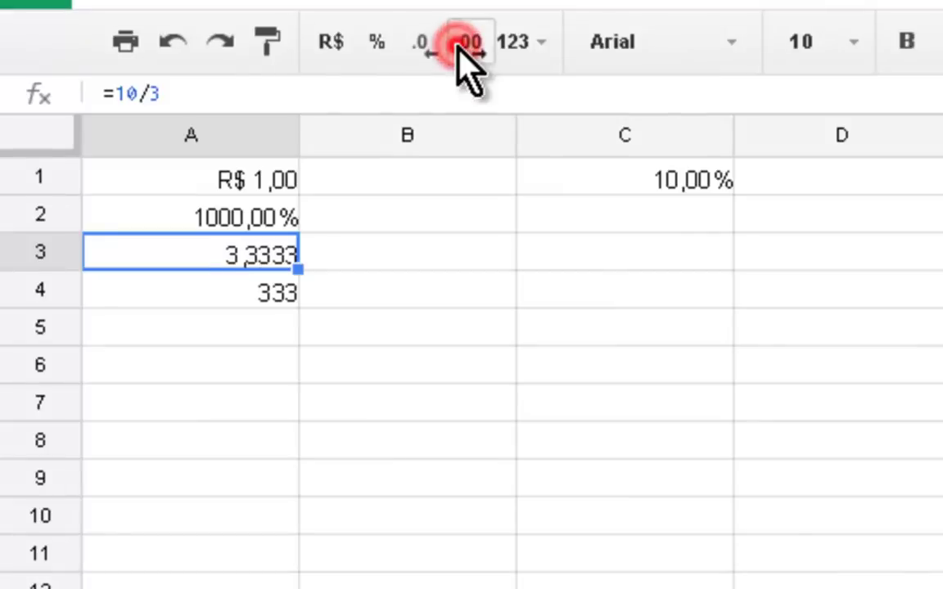
click(458, 47)
click(458, 47)
click(458, 47)
click(458, 48)
click(459, 48)
click(459, 47)
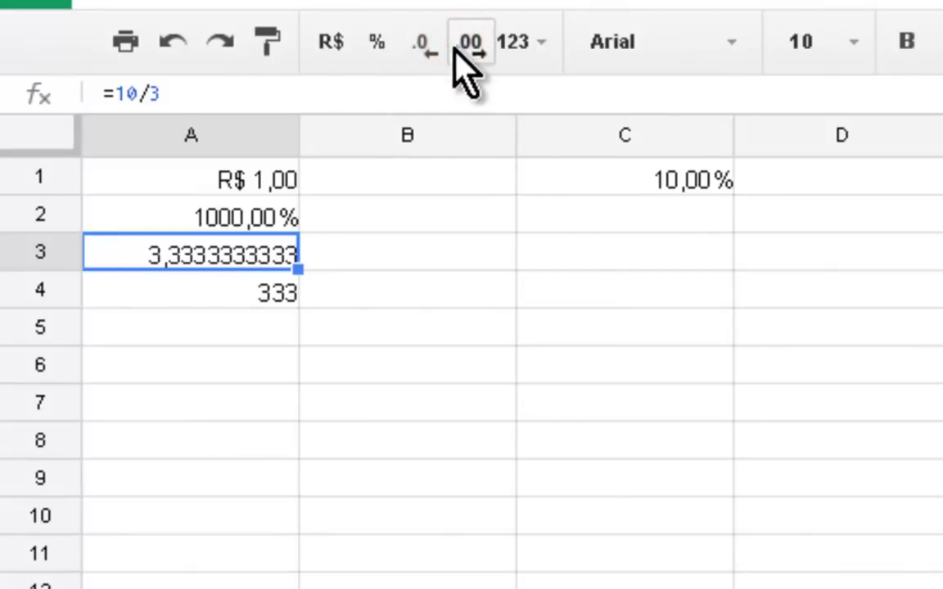
click(422, 47)
click(421, 48)
click(423, 49)
click(424, 50)
click(423, 49)
click(423, 49)
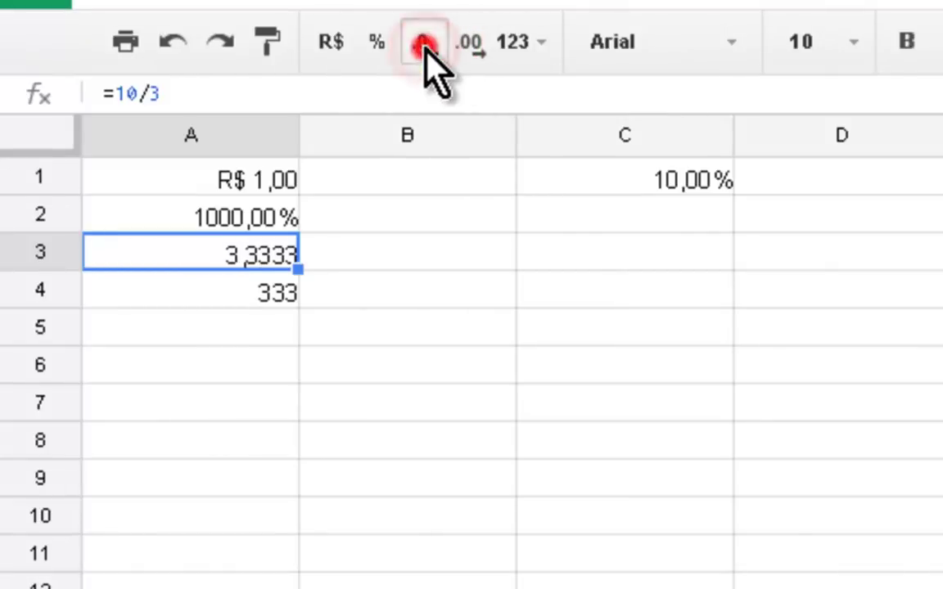
click(423, 49)
click(423, 47)
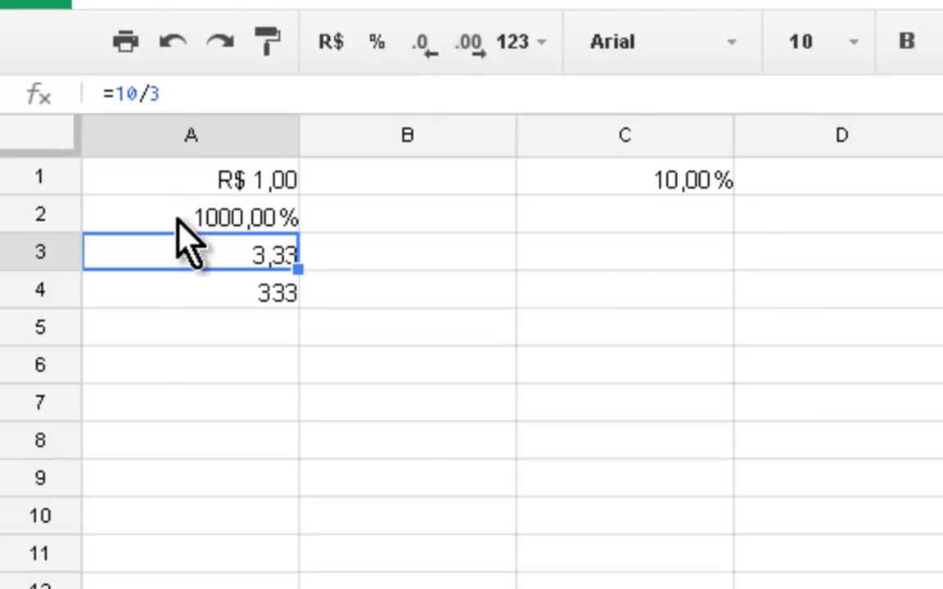
click(245, 293)
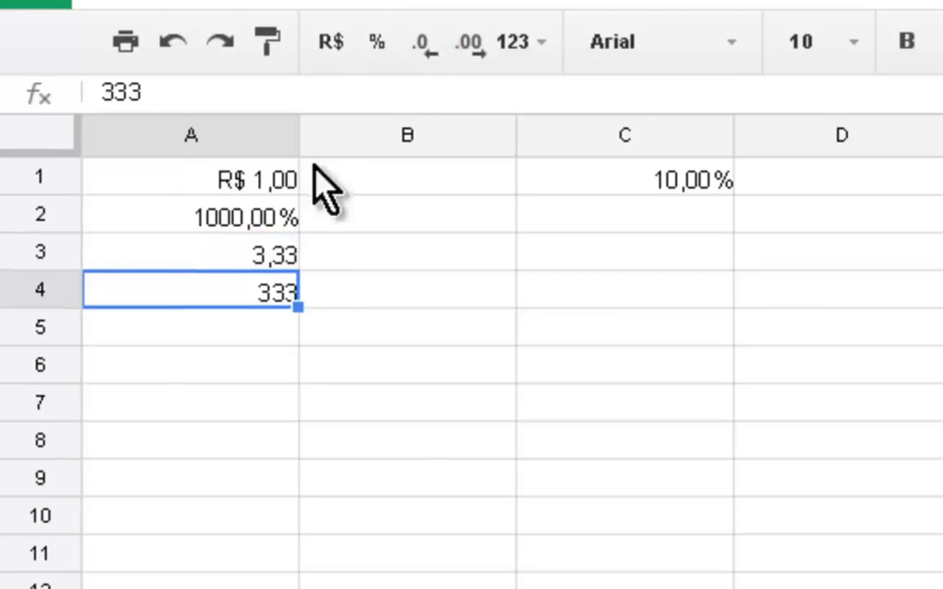
- Open the number formats menu and its Mais formatos submenu
click(508, 51)
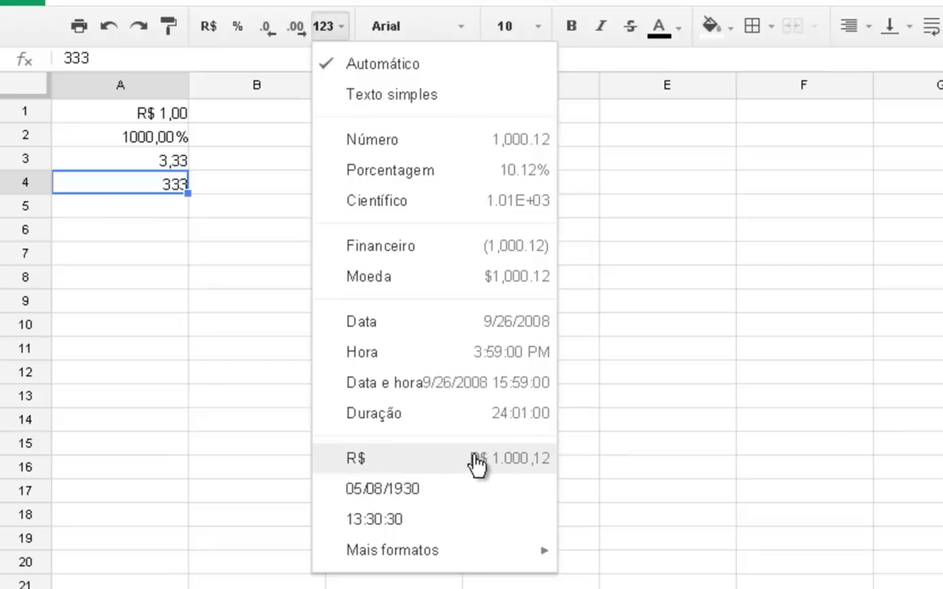
click(432, 553)
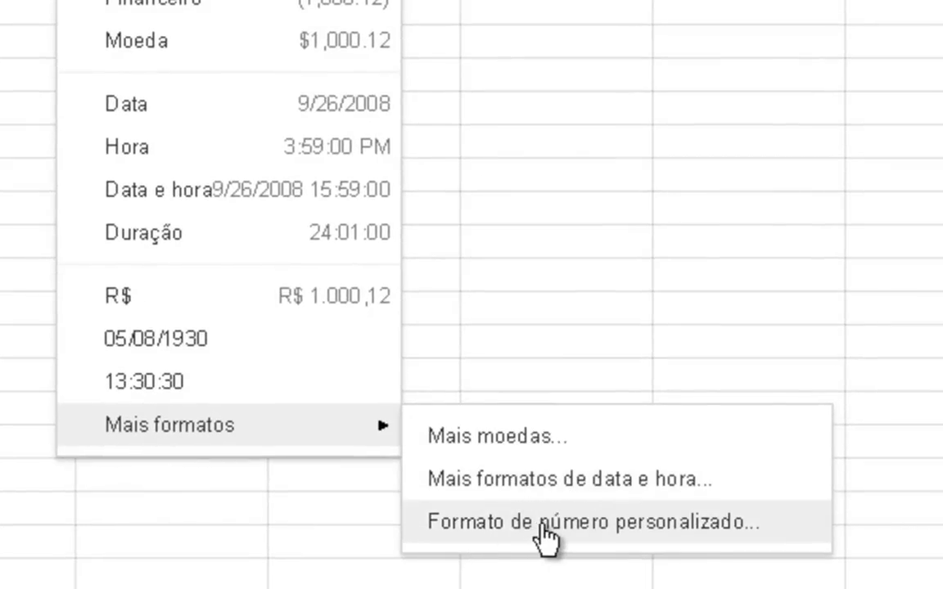
- Open the custom number format editor, then dismiss it with Escape without applying anything
click(543, 528)
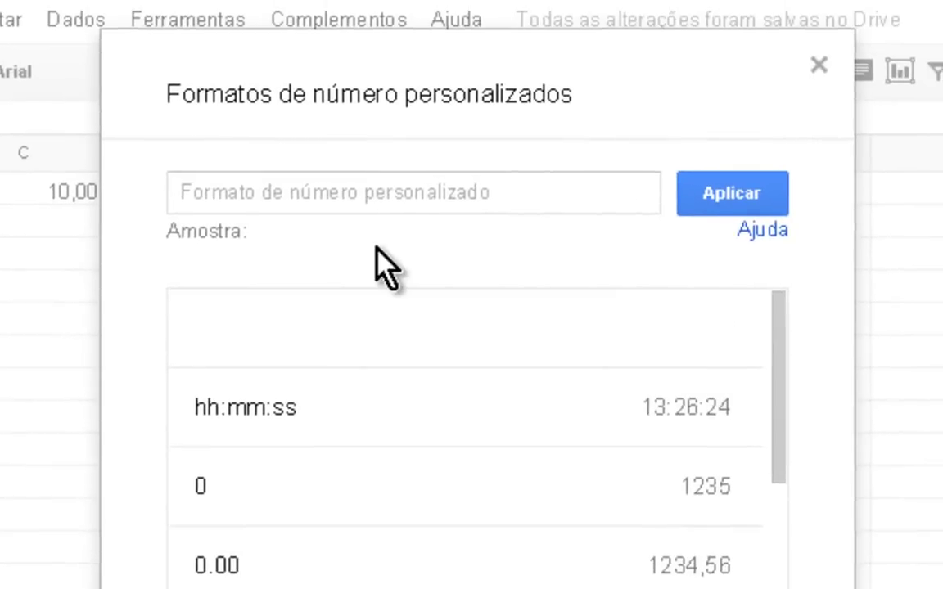
click(368, 305)
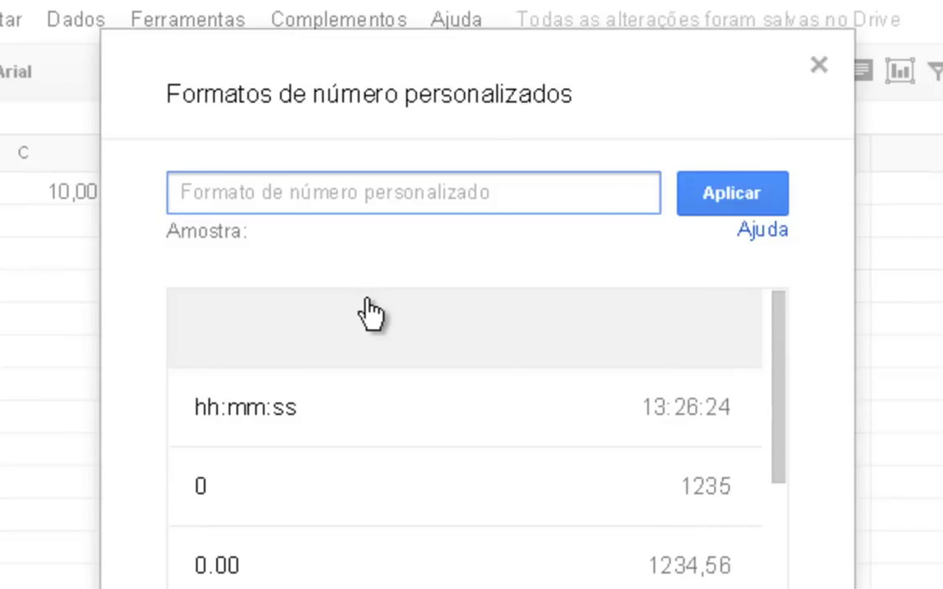
key(Escape)
click(4, 309)
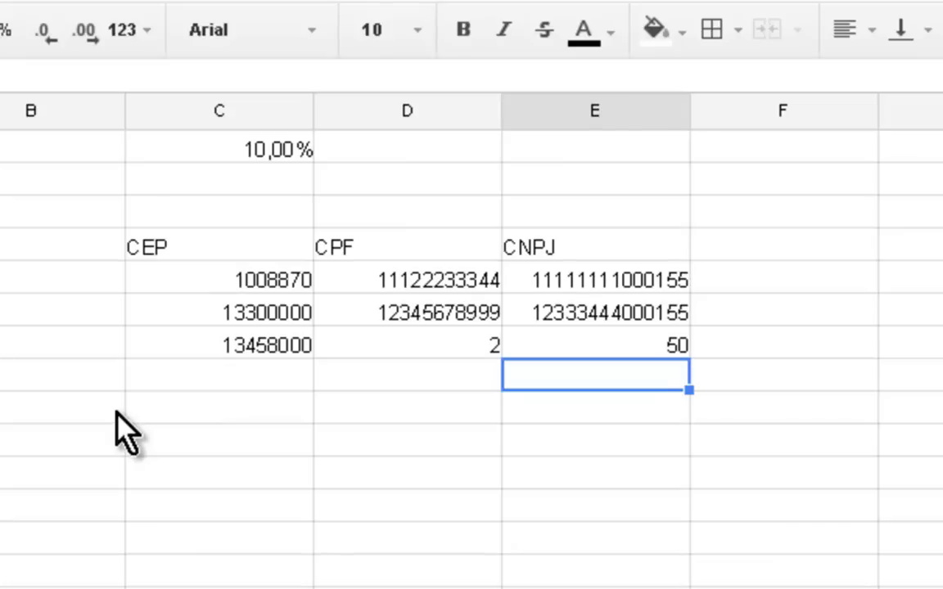
- Select the CEP values in C5:C7 and open the custom number format editor
drag(191, 267, 194, 348)
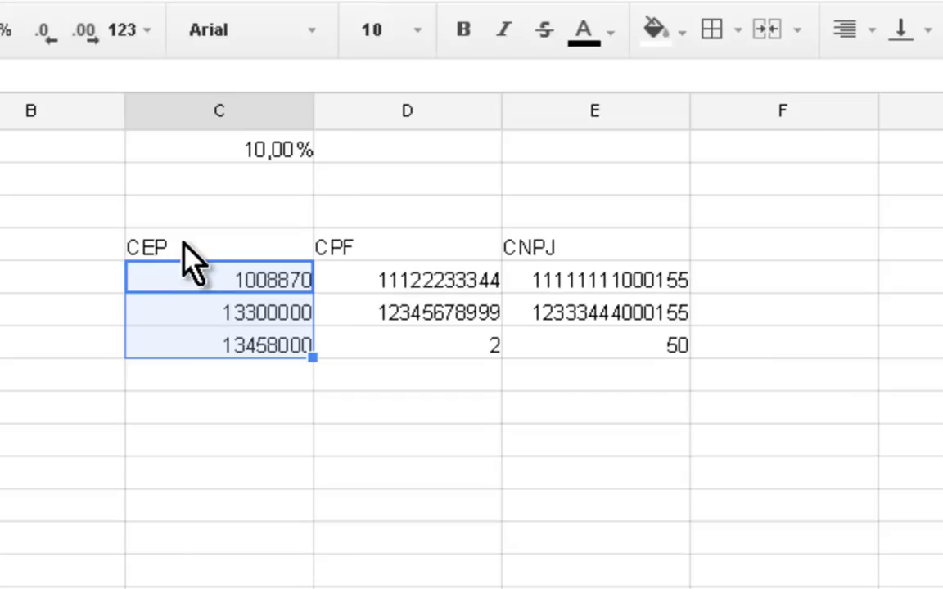
click(136, 33)
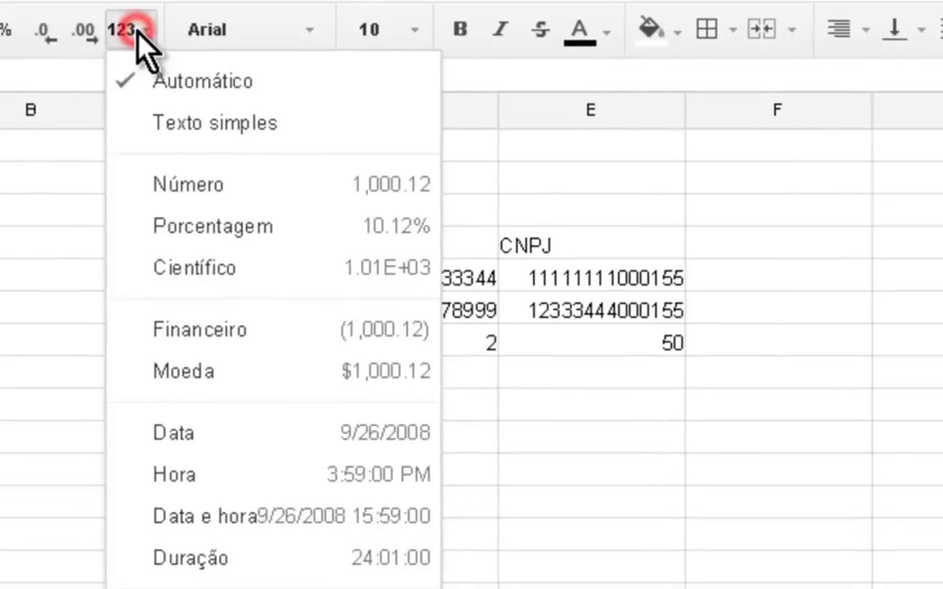
click(161, 490)
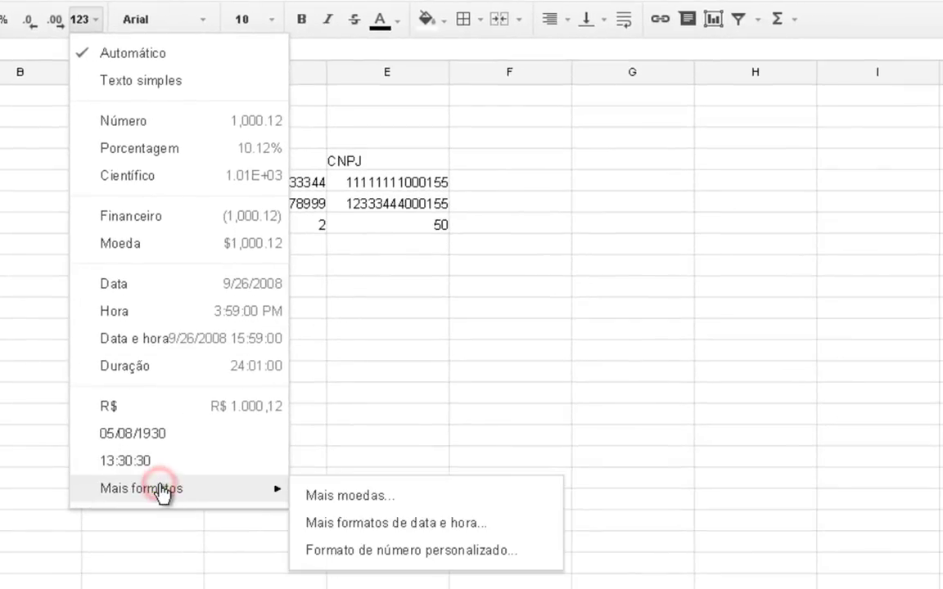
click(384, 557)
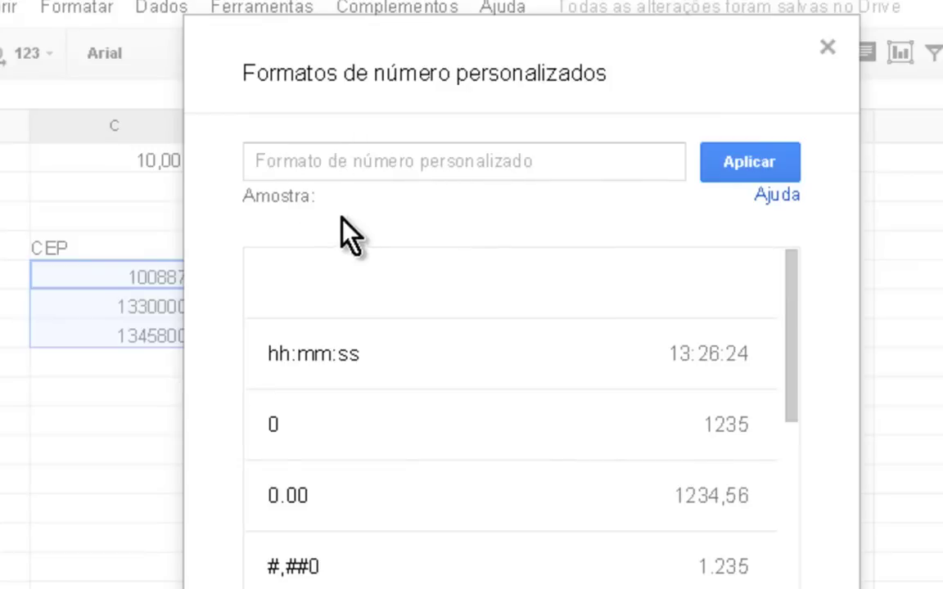
click(333, 162)
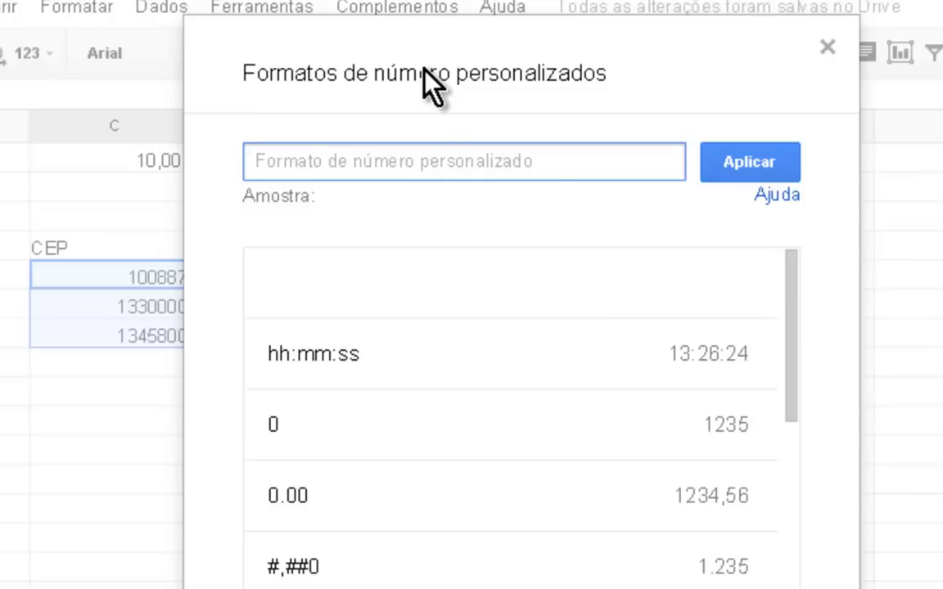
- Type the postal-code format 00000"-"000 into the custom number format field
text(0000)
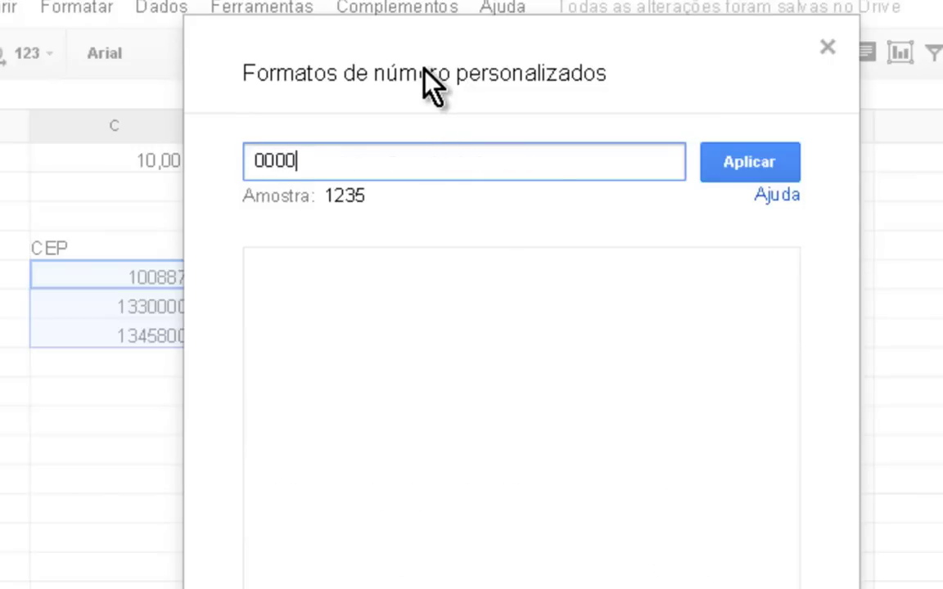
text(0)
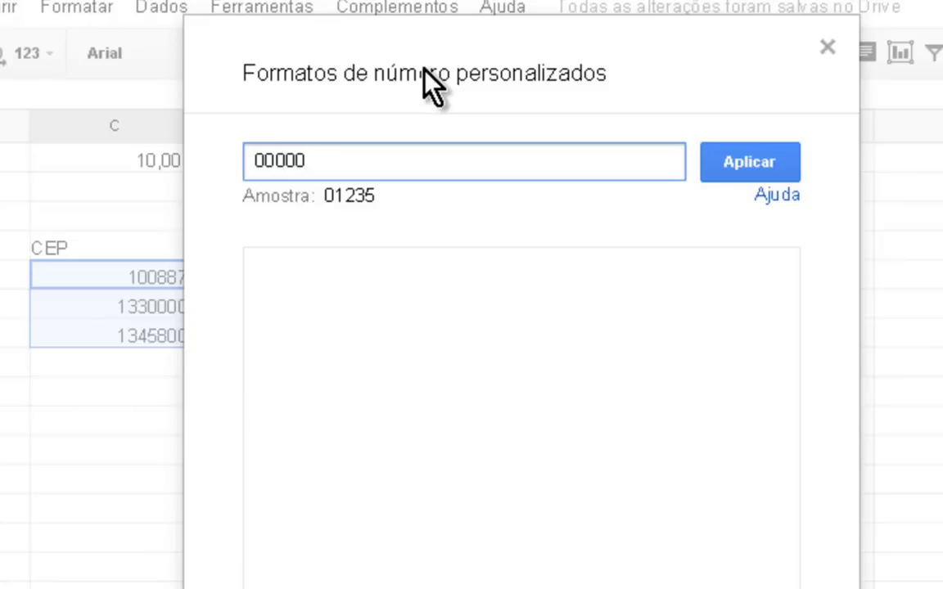
text(")
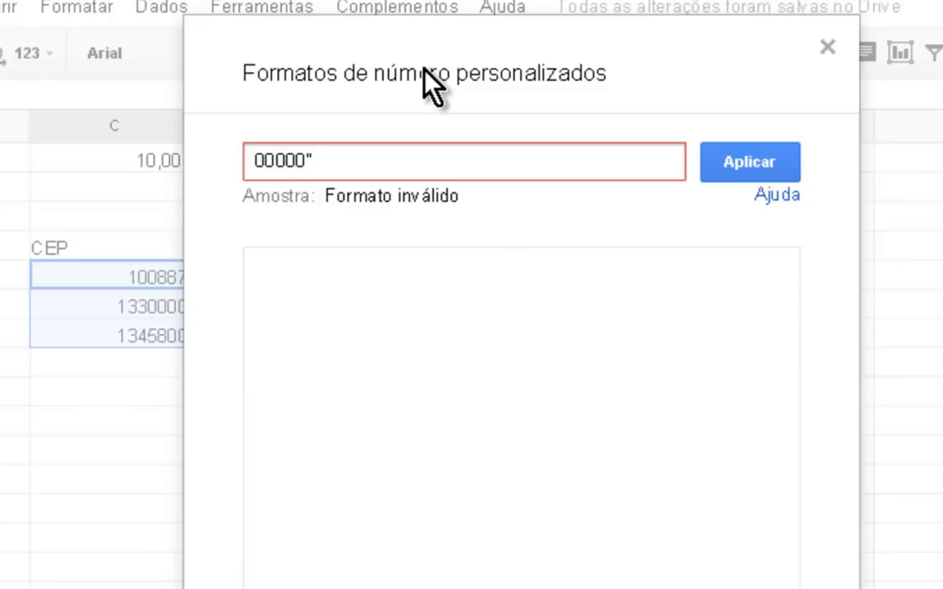
text(-")
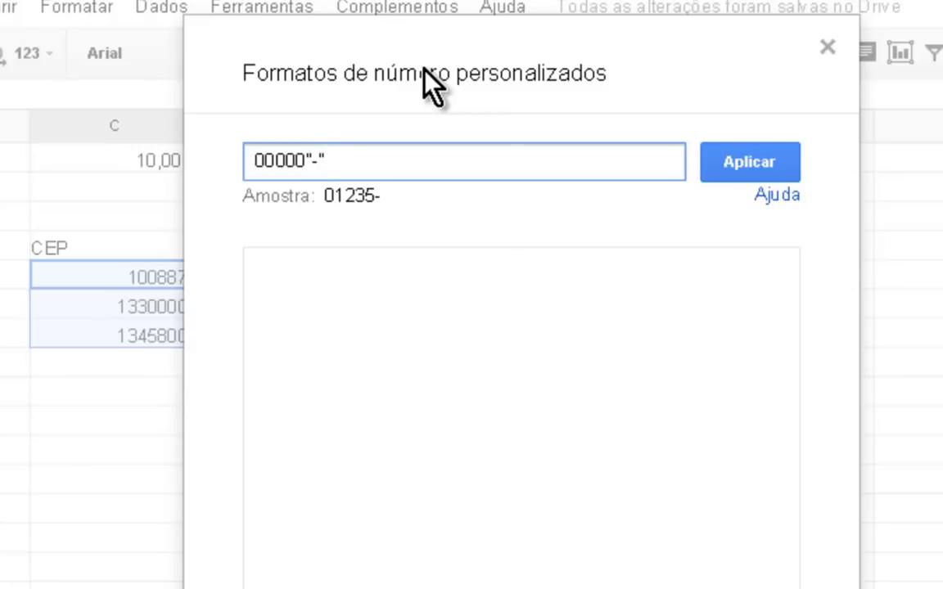
text(0)
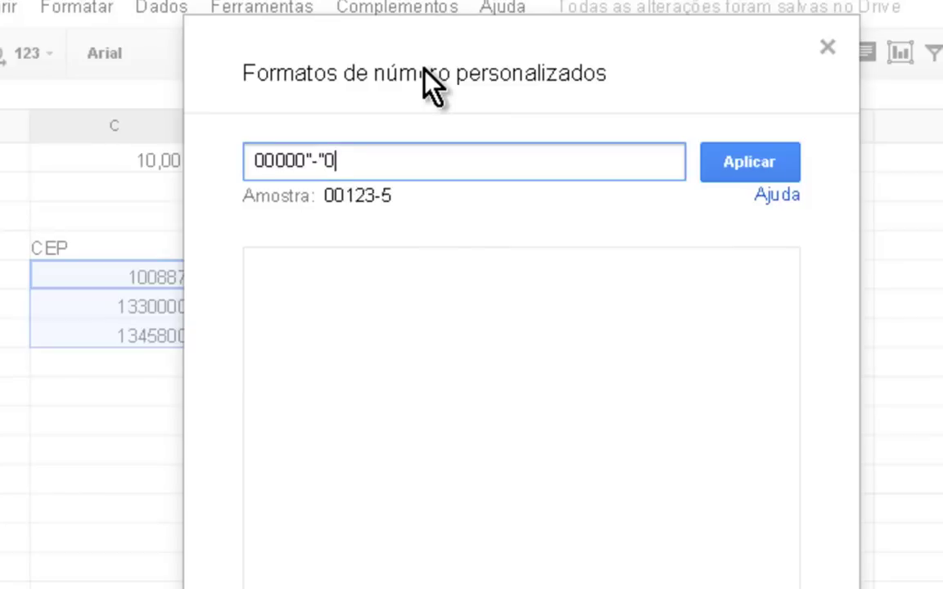
text(00)
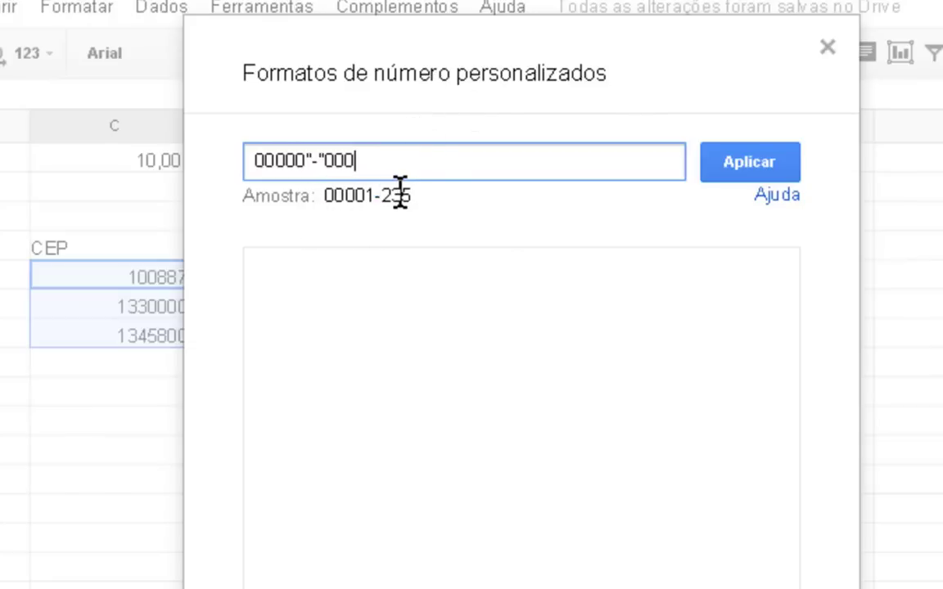
- Apply the hyphenated postal-code format to the CEP values and enter 100 in C8
click(747, 172)
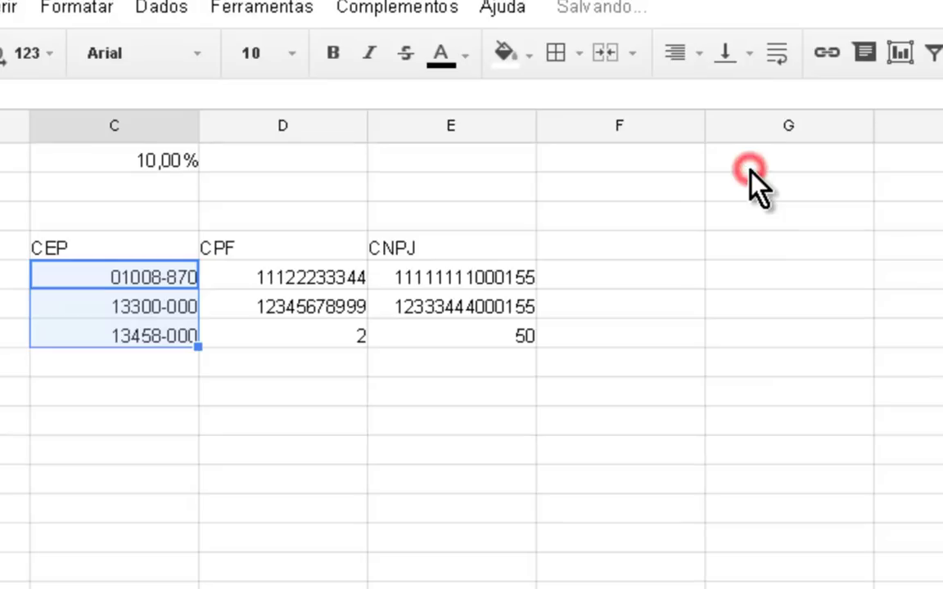
click(143, 332)
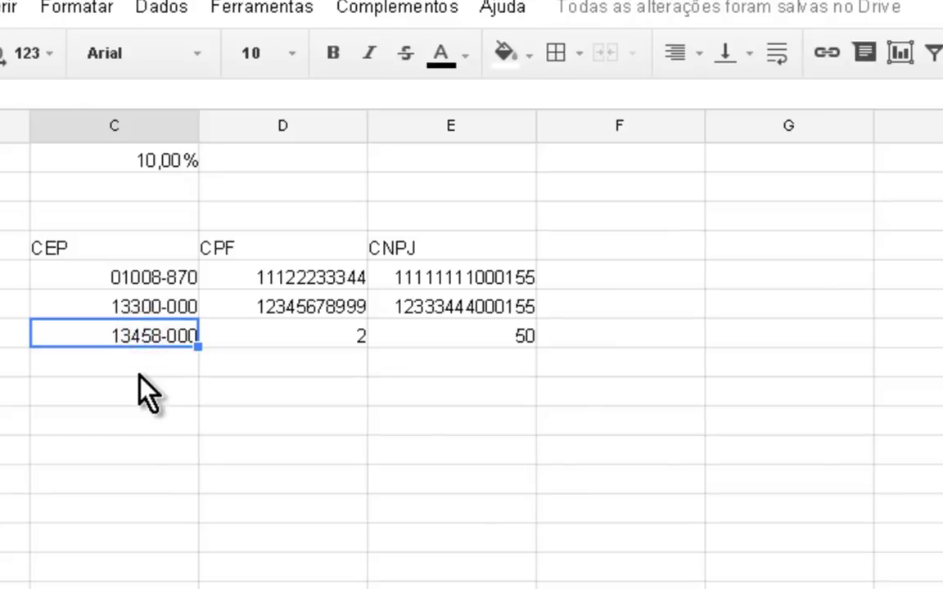
click(137, 362)
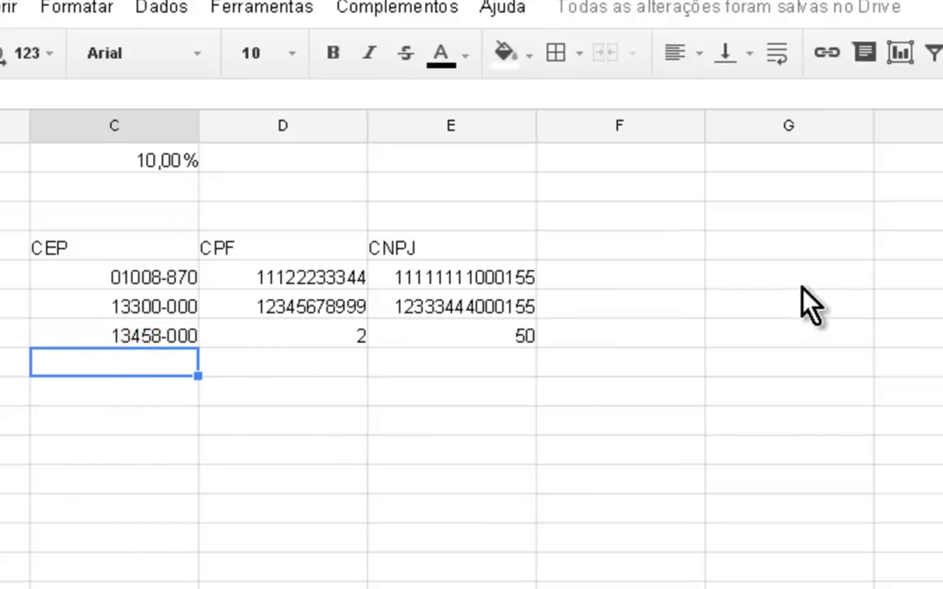
text(100)
key(Return)
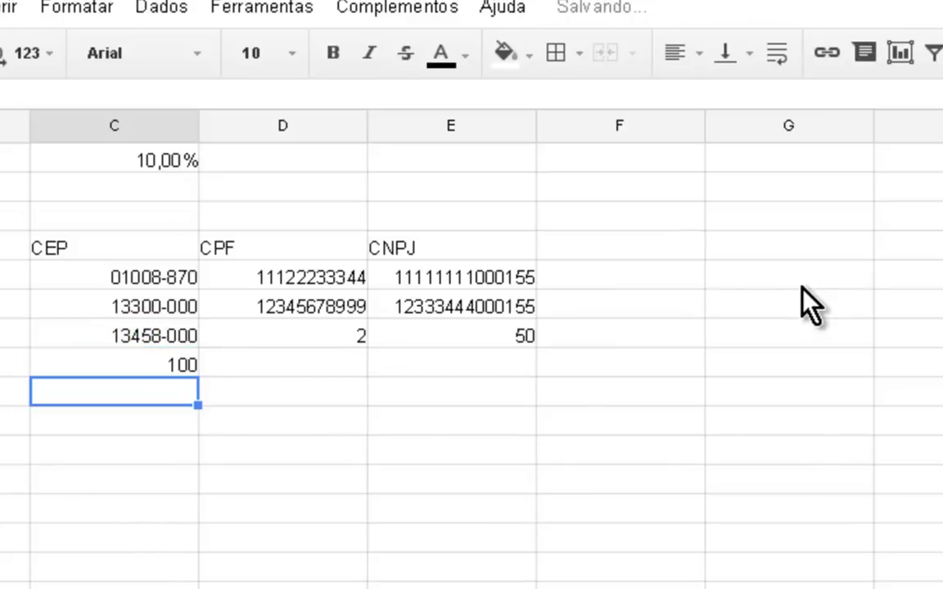
- Paint the 13458-000 cell's CEP format onto the 100 cell so it reads 00000-100
click(168, 363)
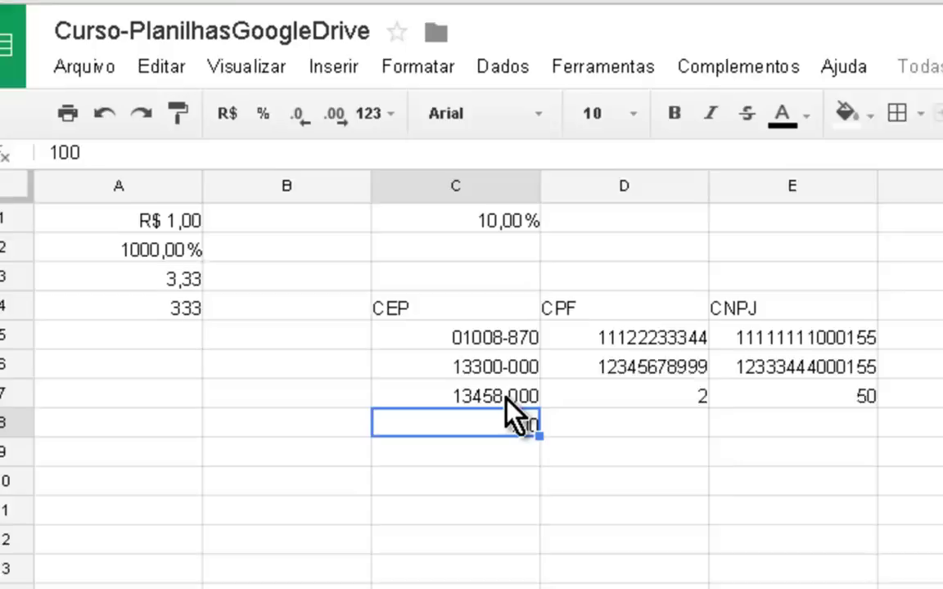
click(532, 397)
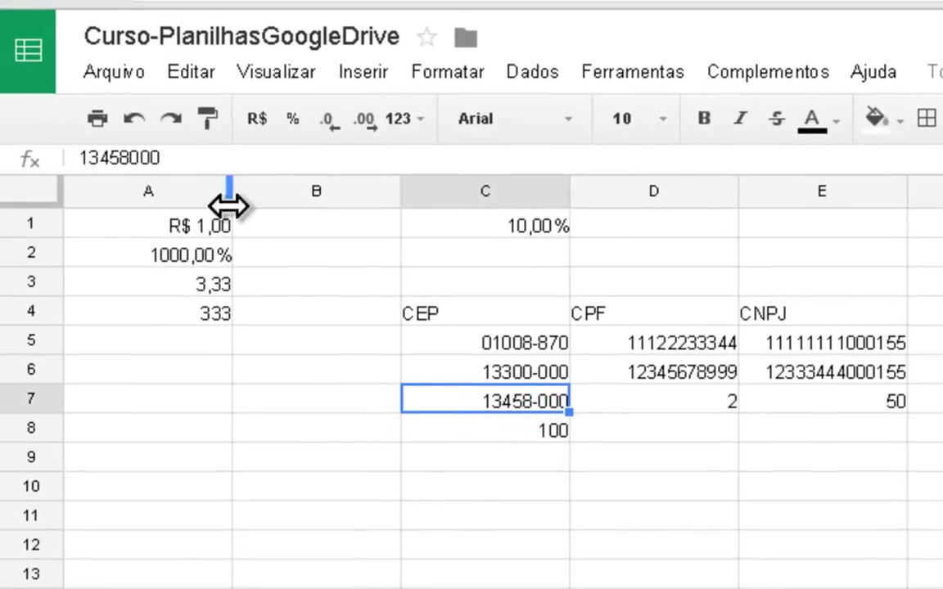
click(208, 120)
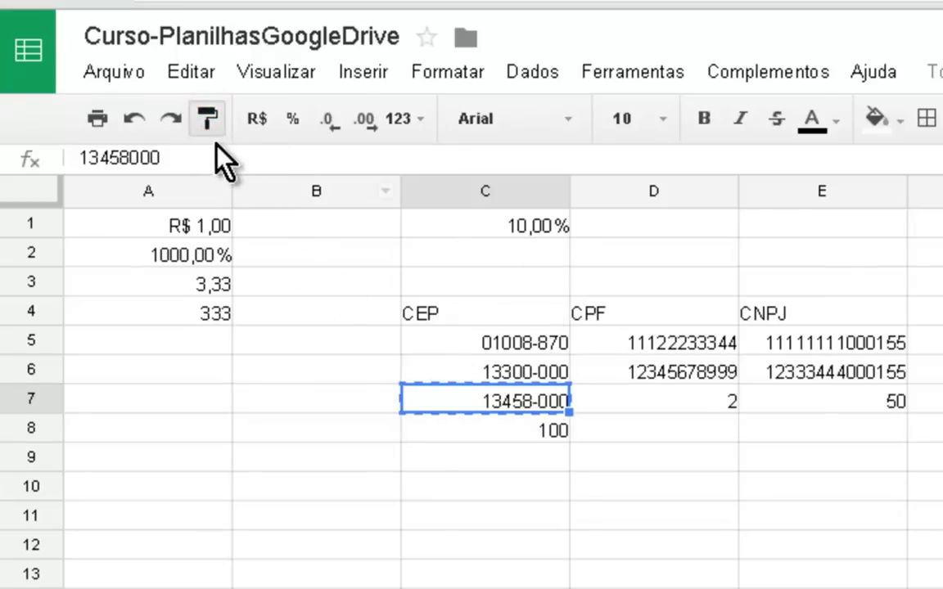
click(464, 421)
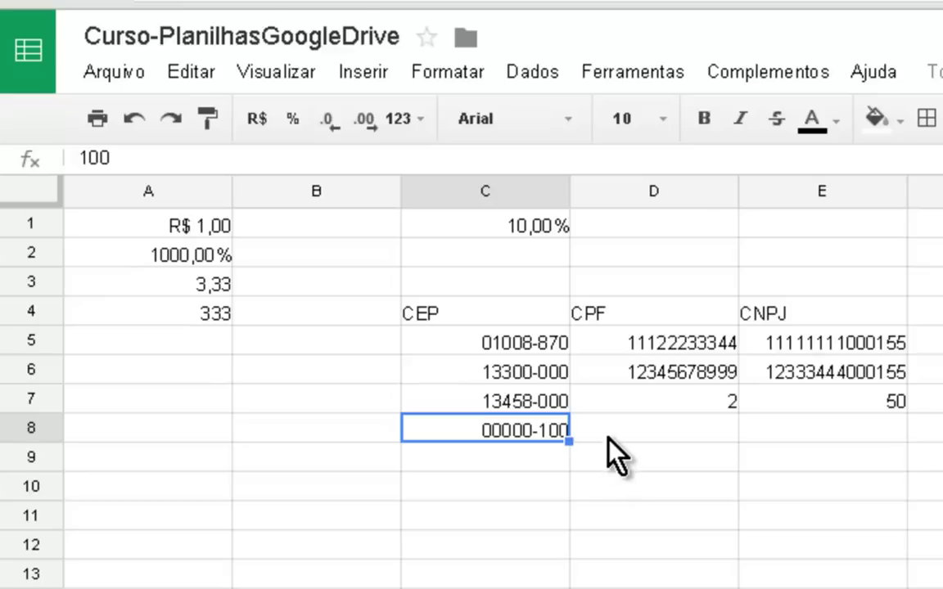
drag(655, 329, 660, 391)
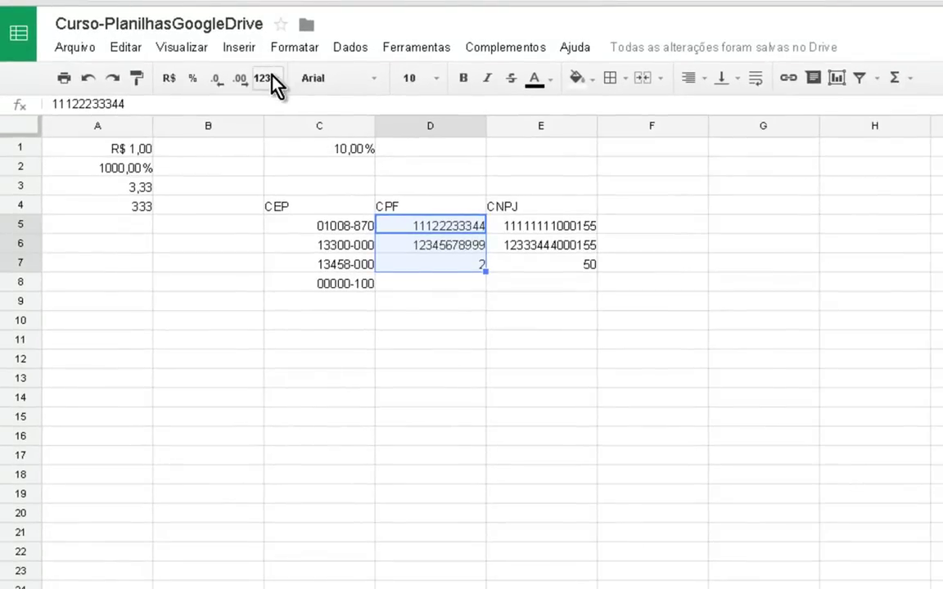
- Give D5:D7 the custom format 000"."000"."000"-"00 so CPFs read like 111.222.333-44
click(281, 84)
click(347, 505)
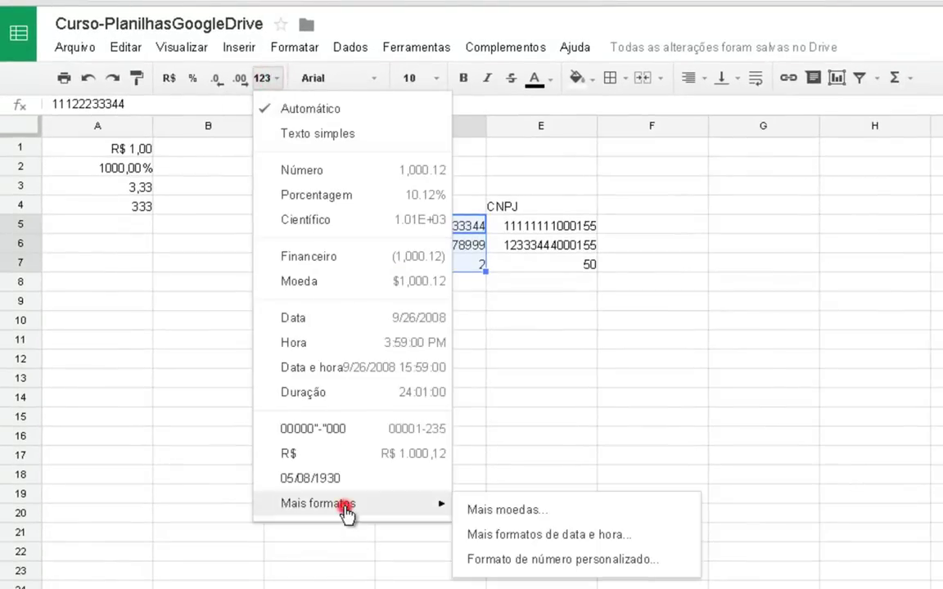
click(569, 560)
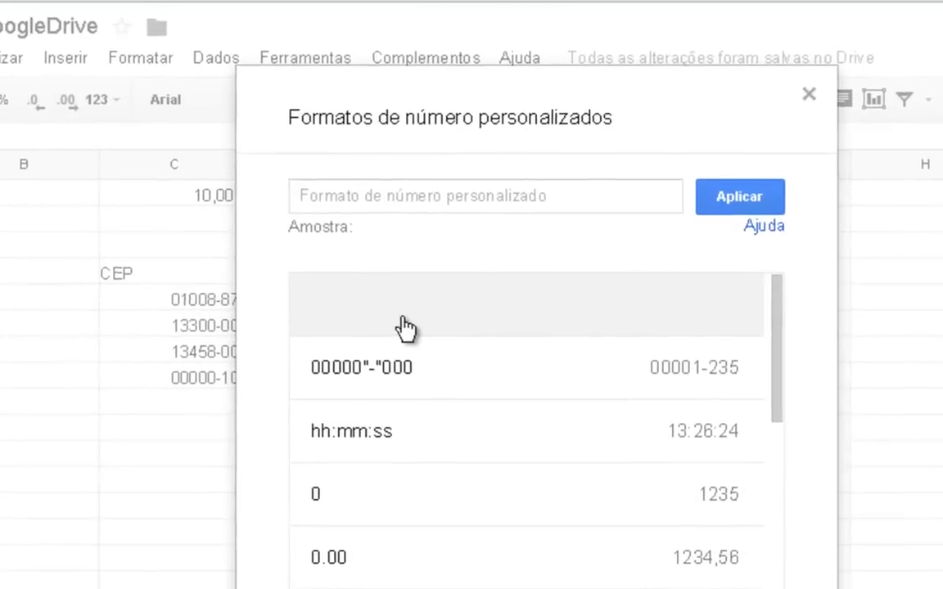
click(405, 328)
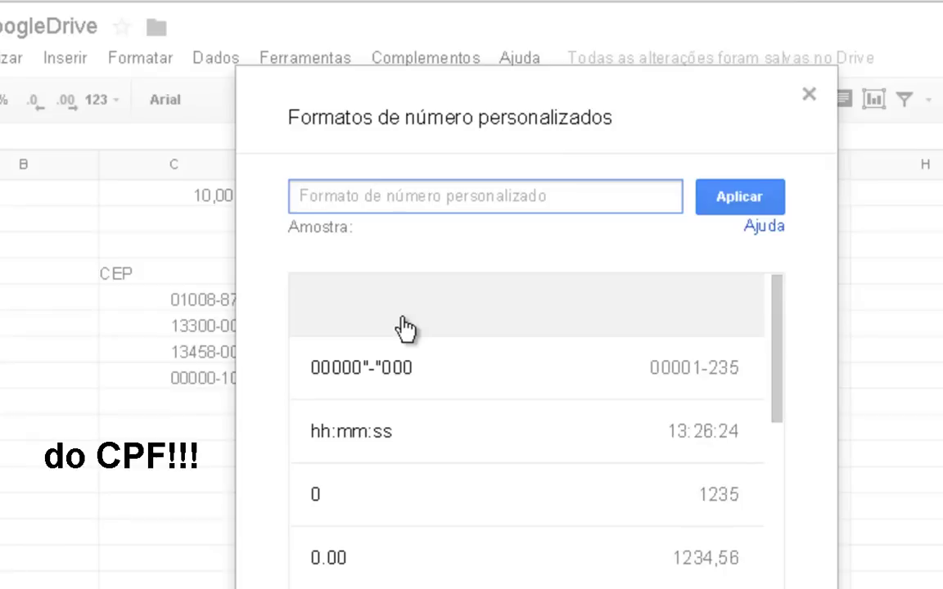
text(000)
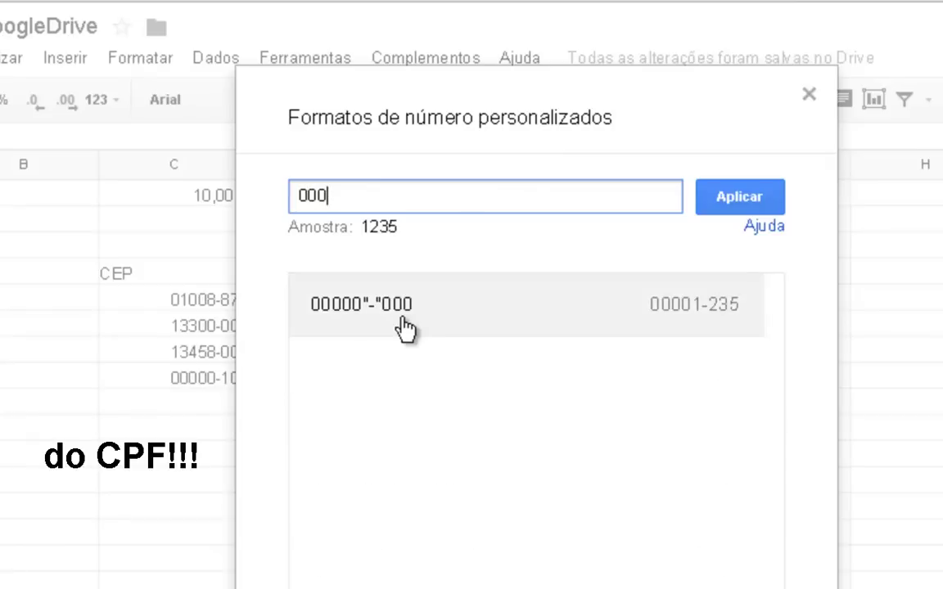
text(".)
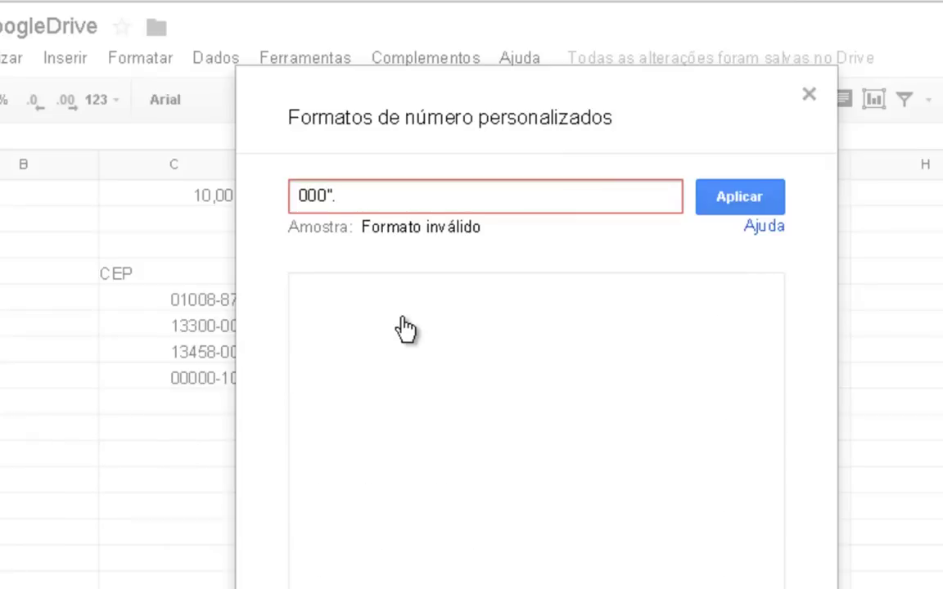
text(")
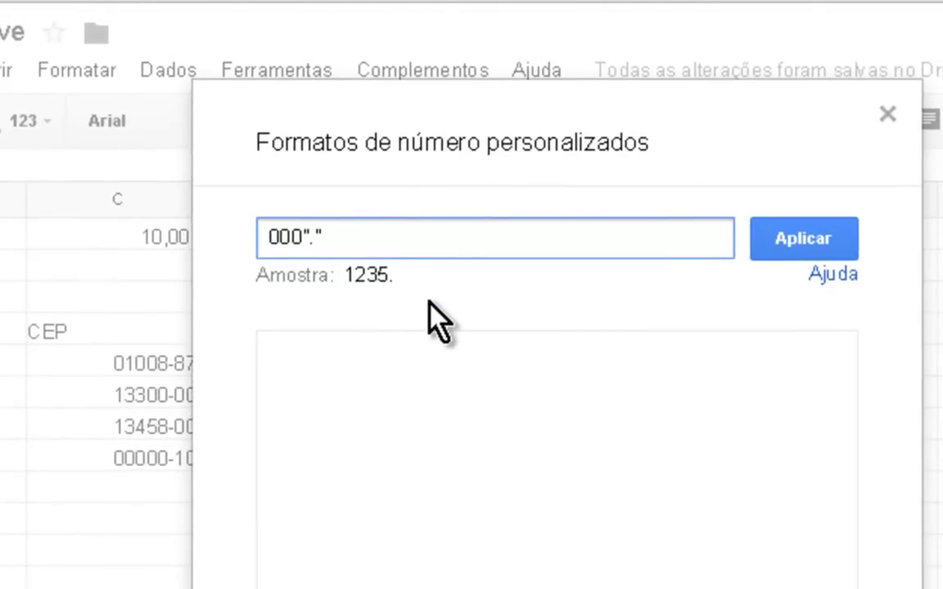
text(00)
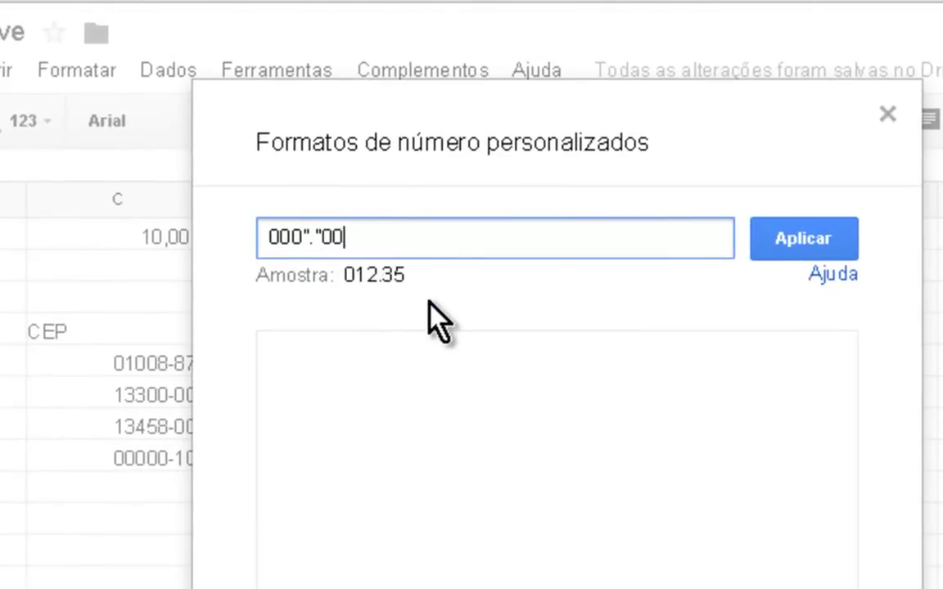
text(0)
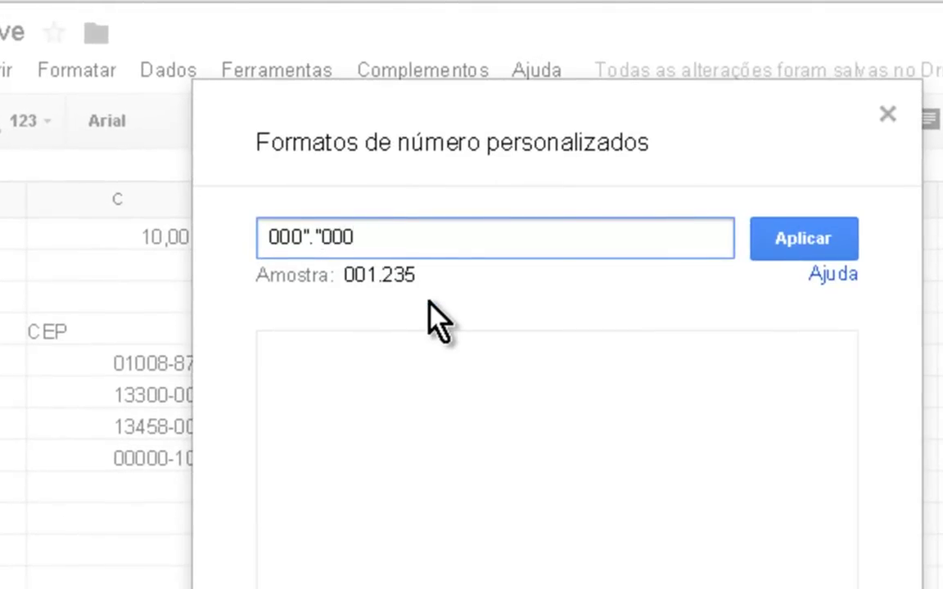
text(".)
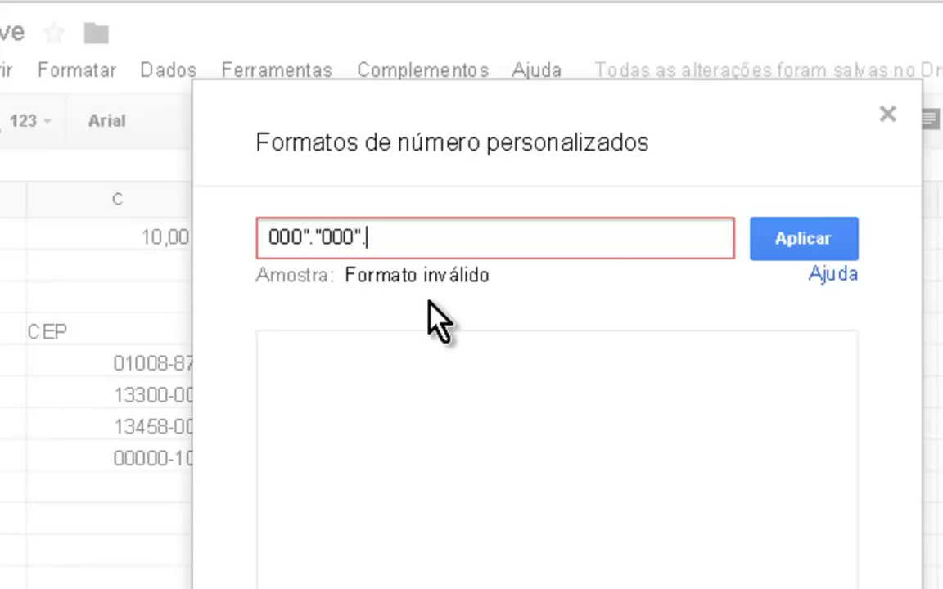
text(")
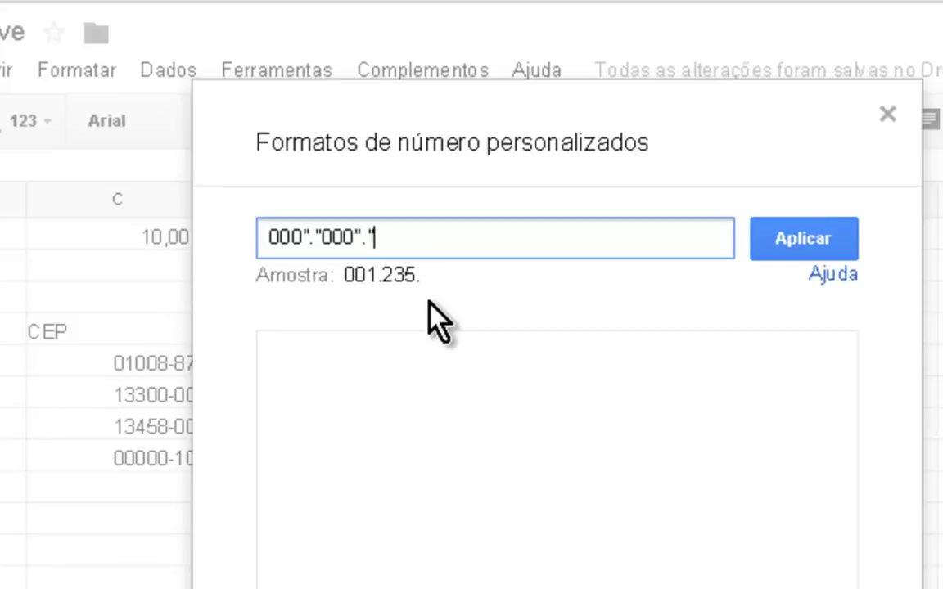
text(000)
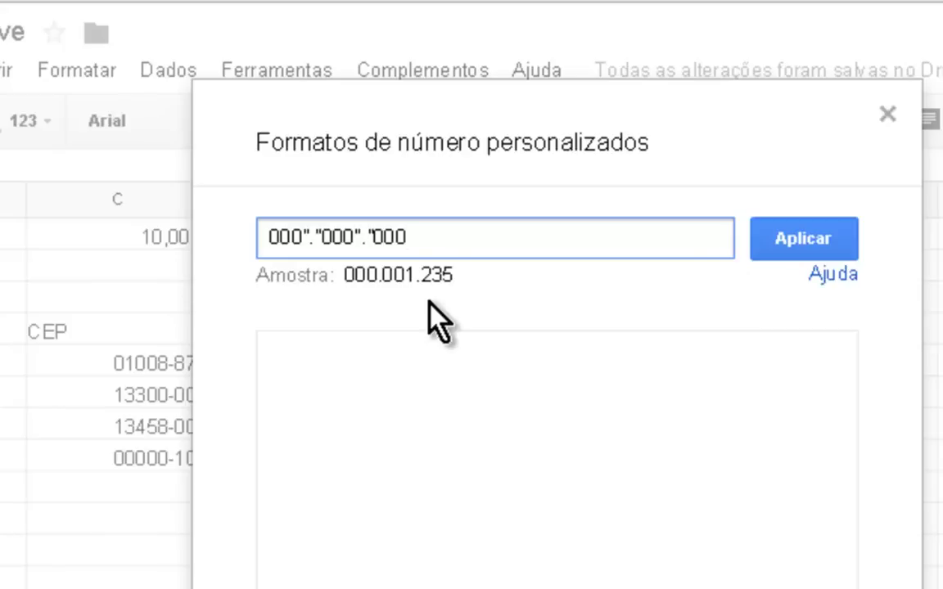
text(")
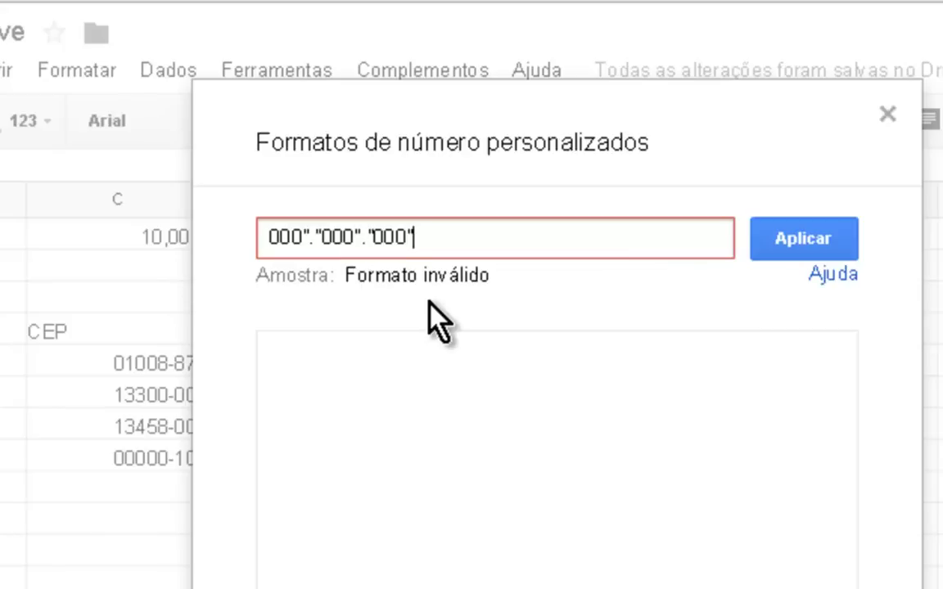
text(-")
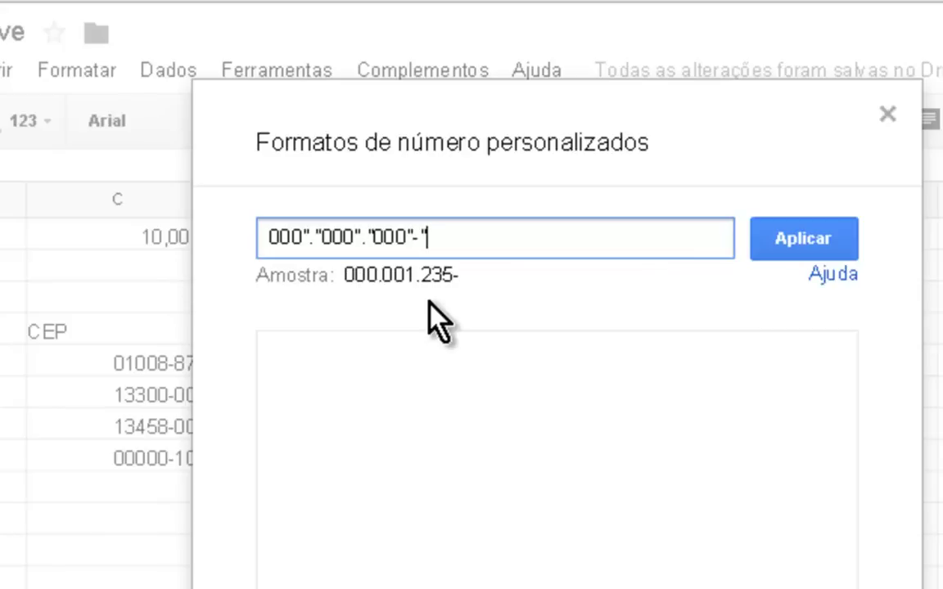
text(00)
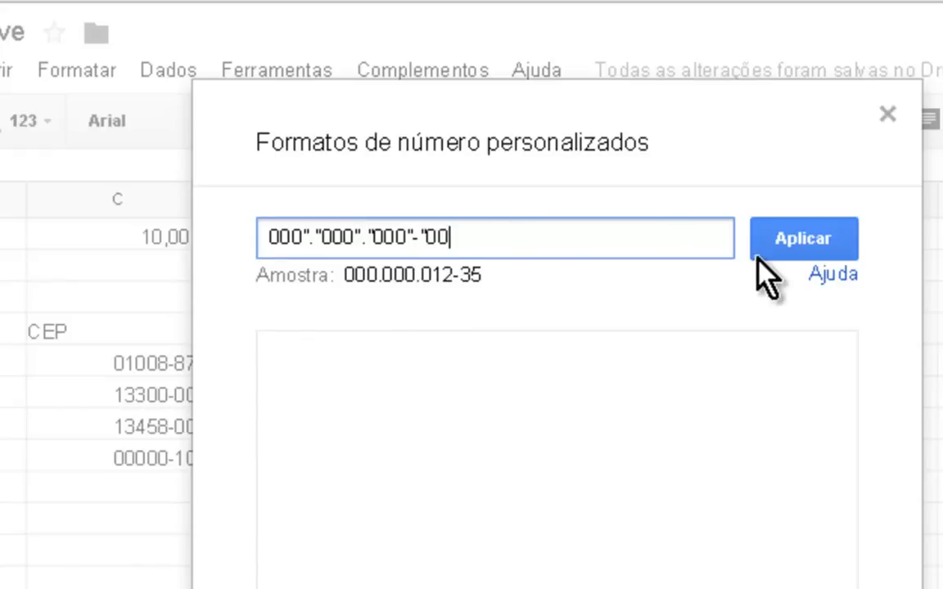
click(798, 243)
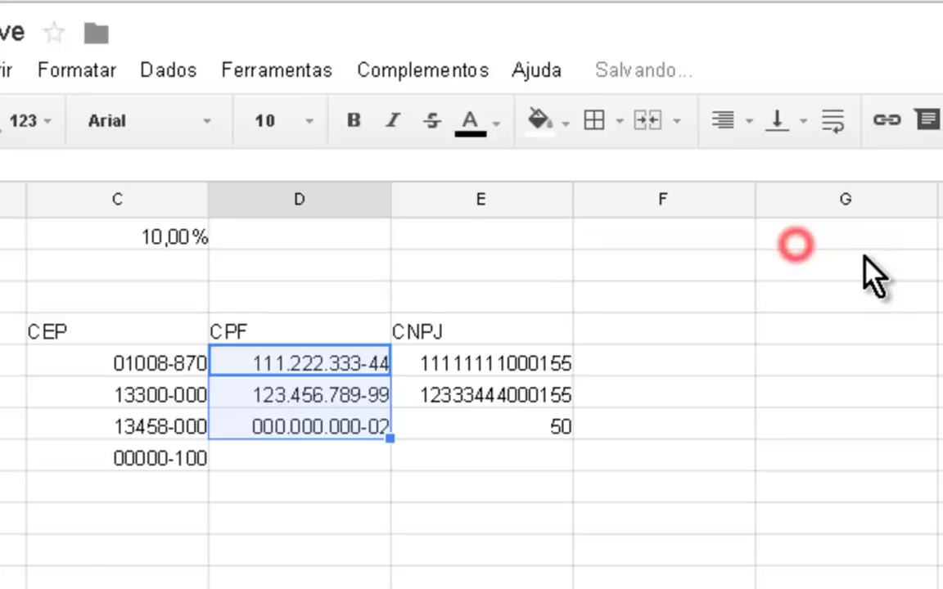
- Replace the CPF in D6 with 5555, which displays as 000.000.055-55
click(382, 506)
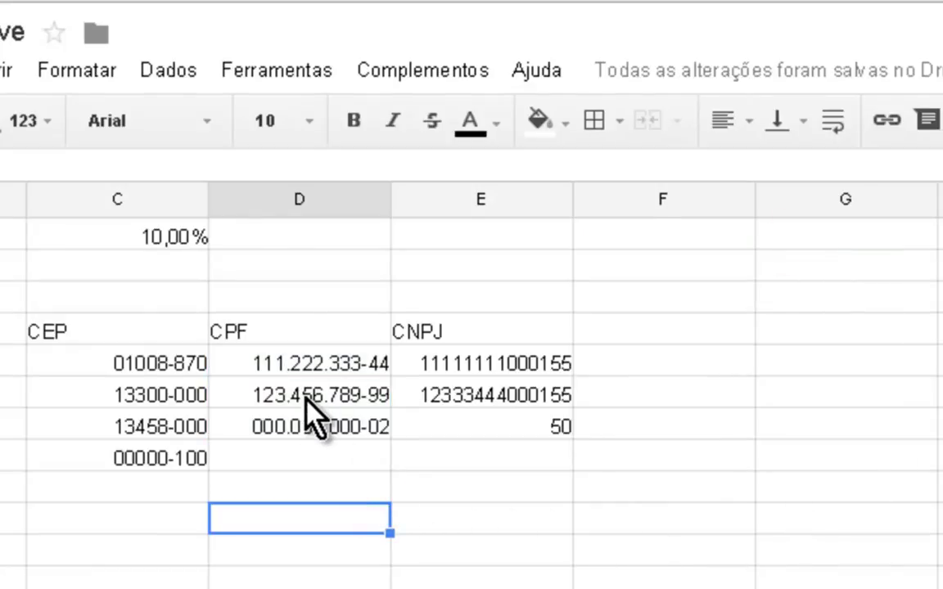
click(310, 422)
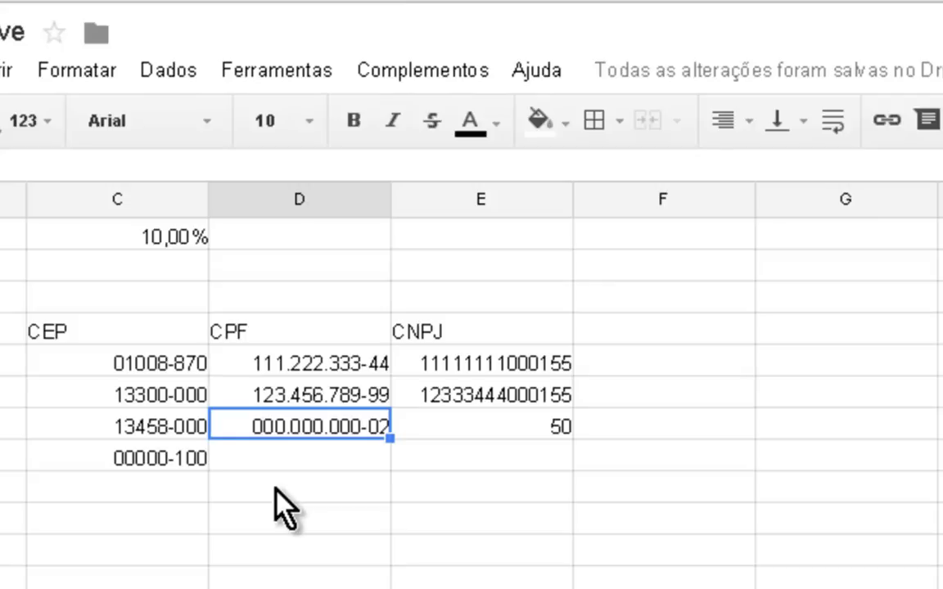
key(Up)
key(Up)
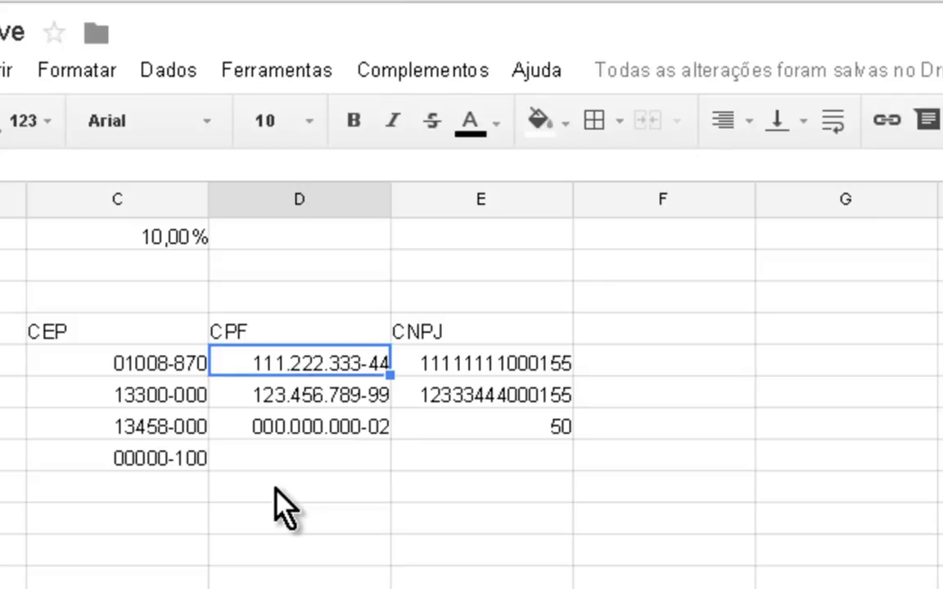
key(Down)
key(Down)
key(Down)
key(Up)
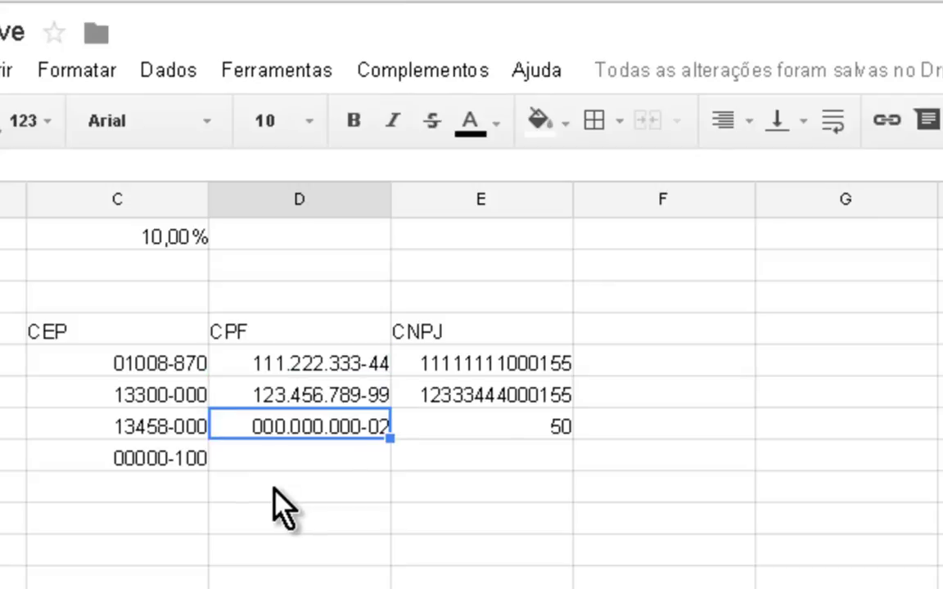
key(Up)
key(Up)
key(Down)
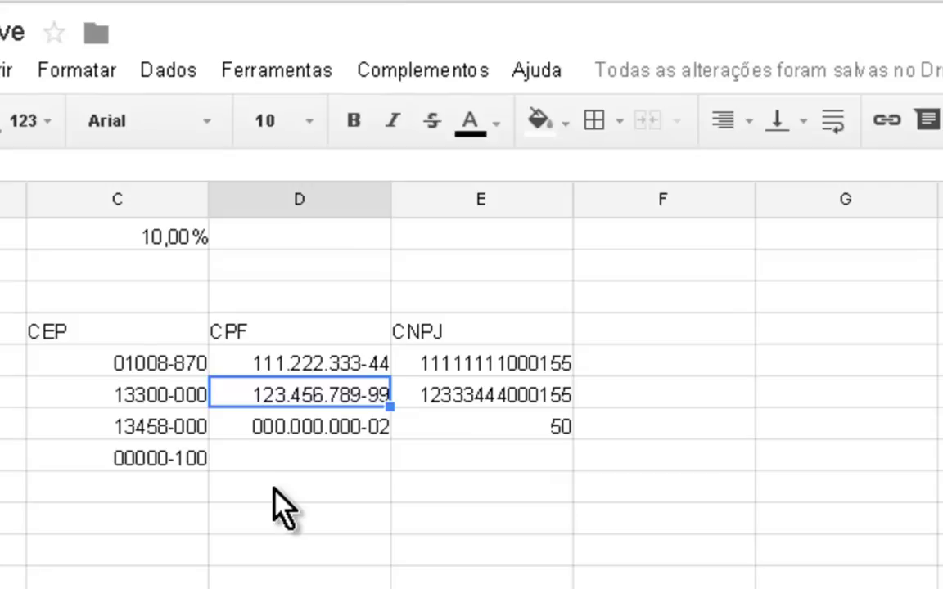
text(5555)
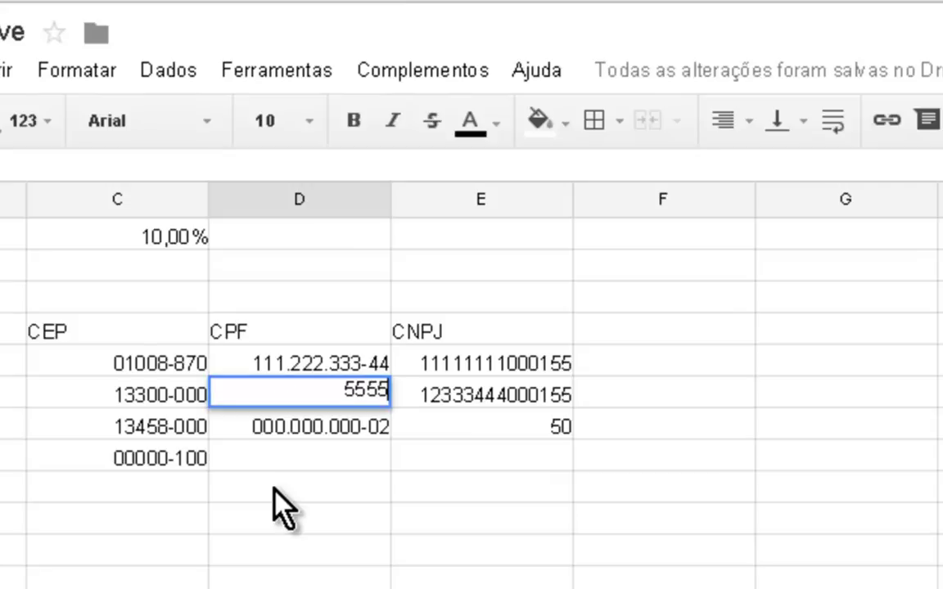
key(Return)
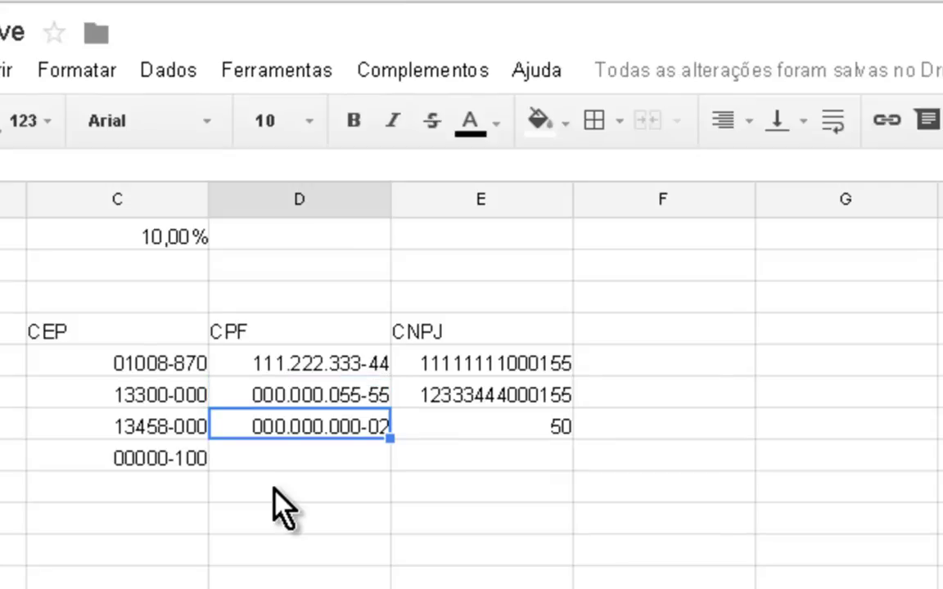
key(Up)
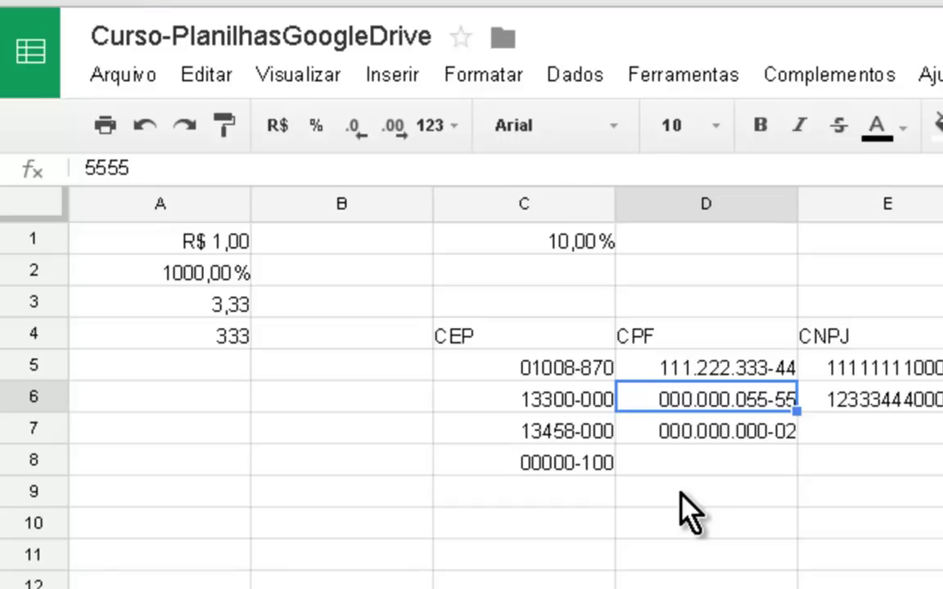
- Apply the custom format 00"."000"."000"/"0000"-"00 to the CNPJ numbers in column E
drag(848, 362, 863, 442)
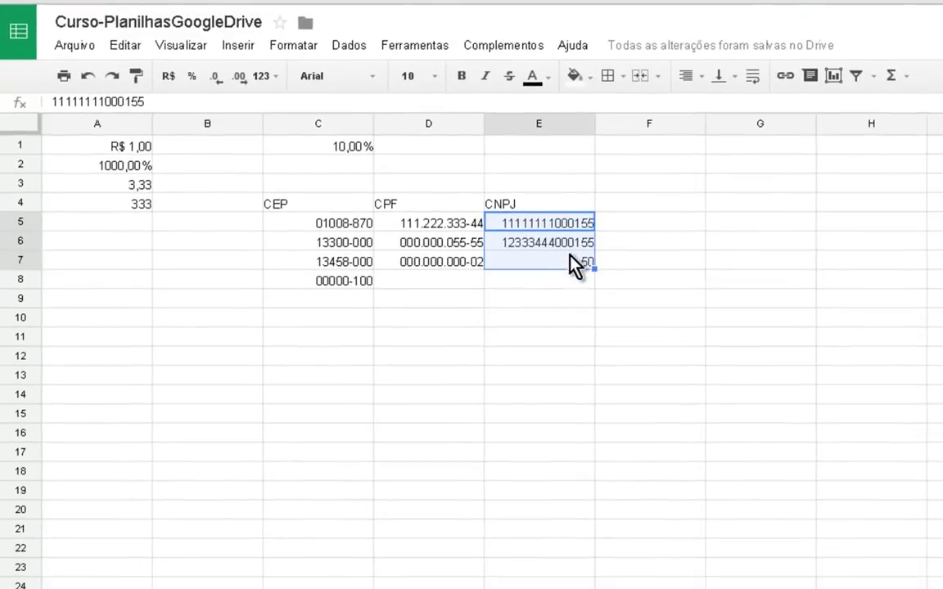
click(550, 255)
drag(548, 217, 554, 299)
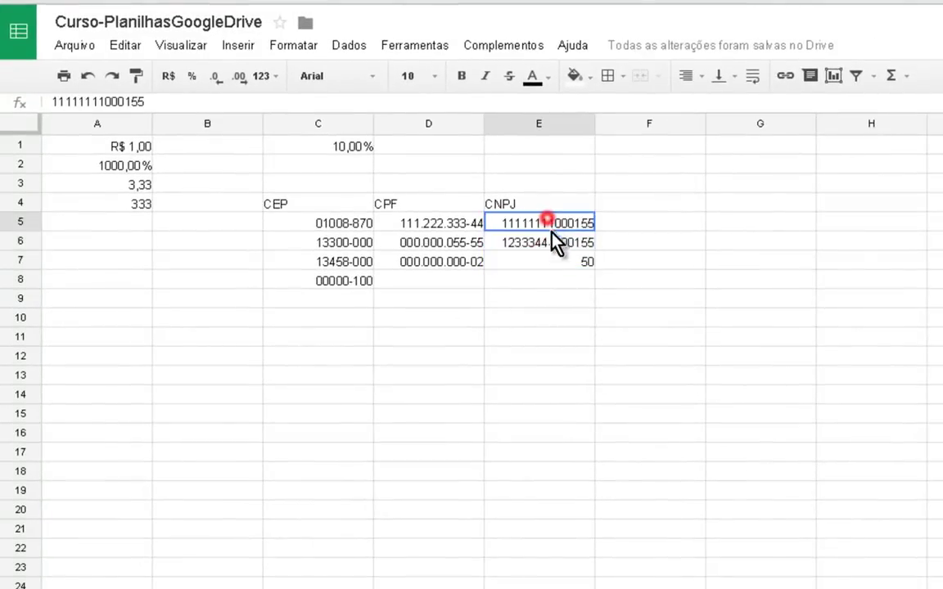
drag(554, 345, 537, 438)
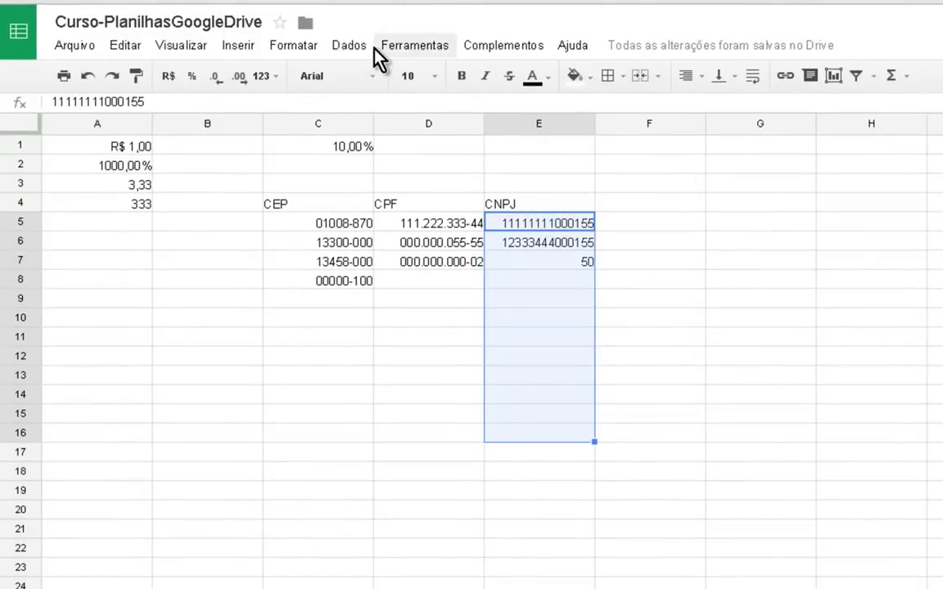
click(260, 76)
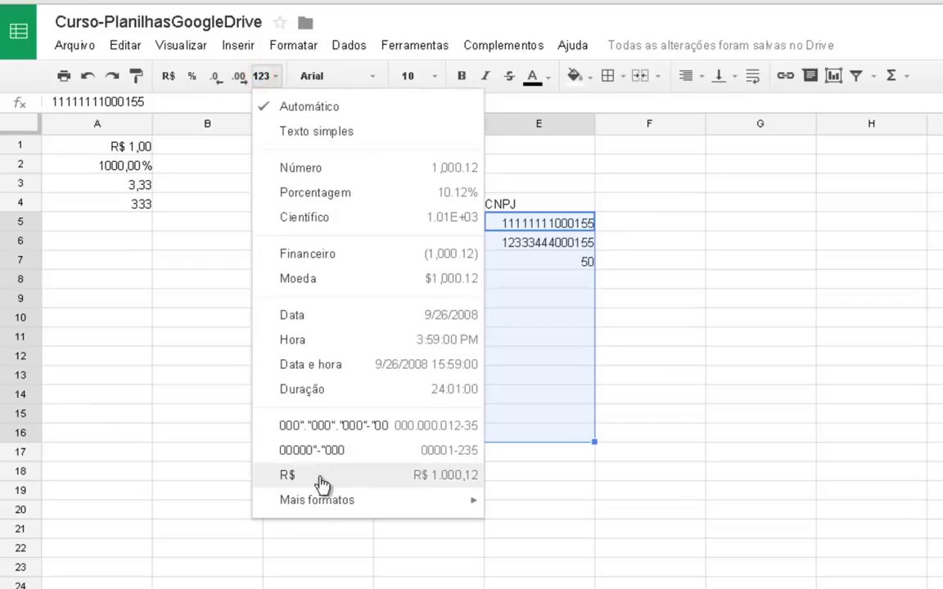
mouse_move(323, 501)
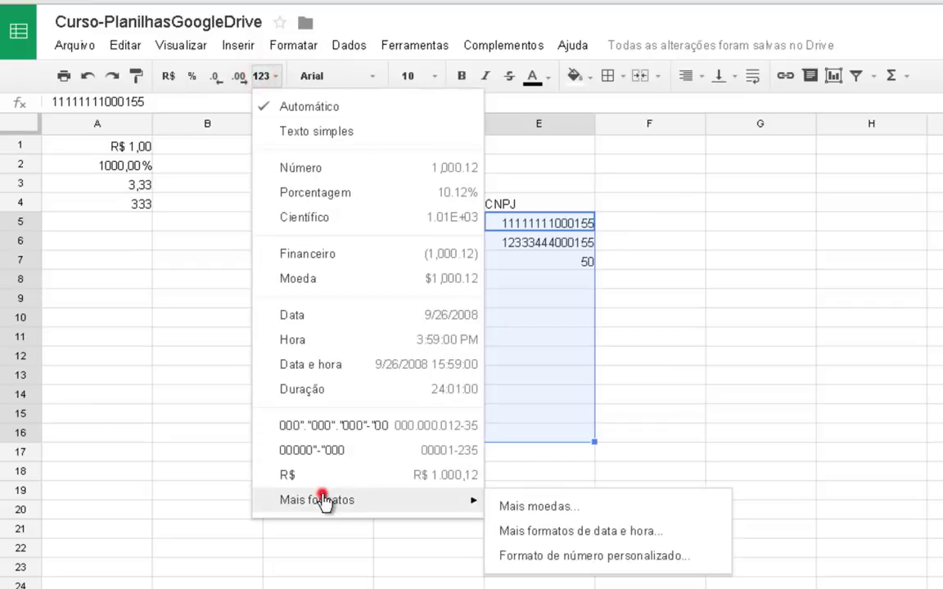
click(604, 563)
click(497, 147)
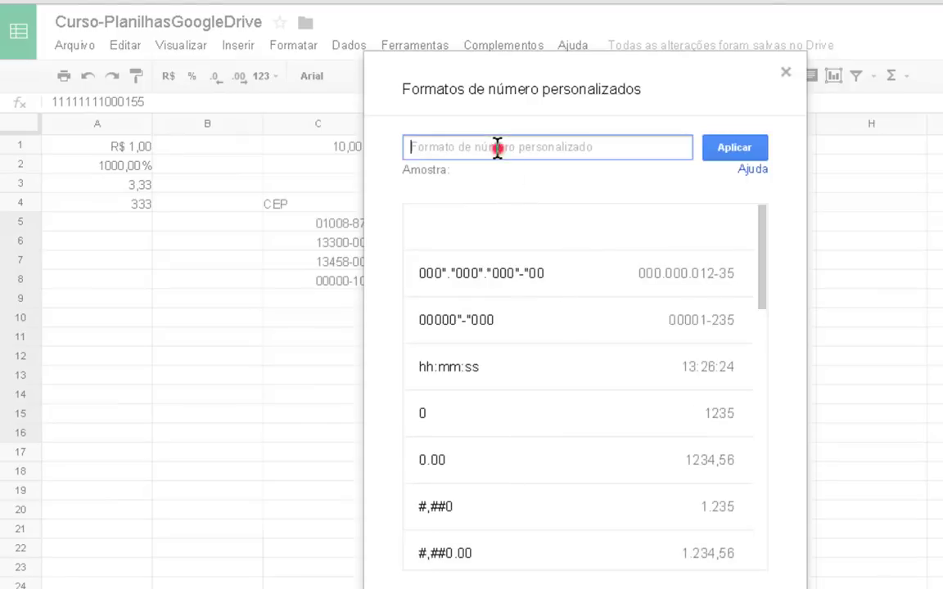
text(00)
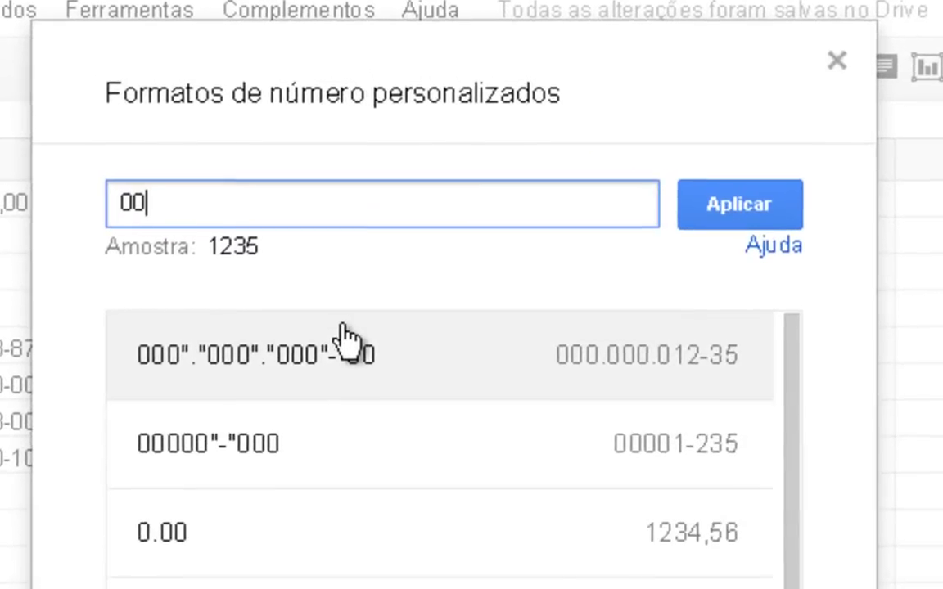
text(")
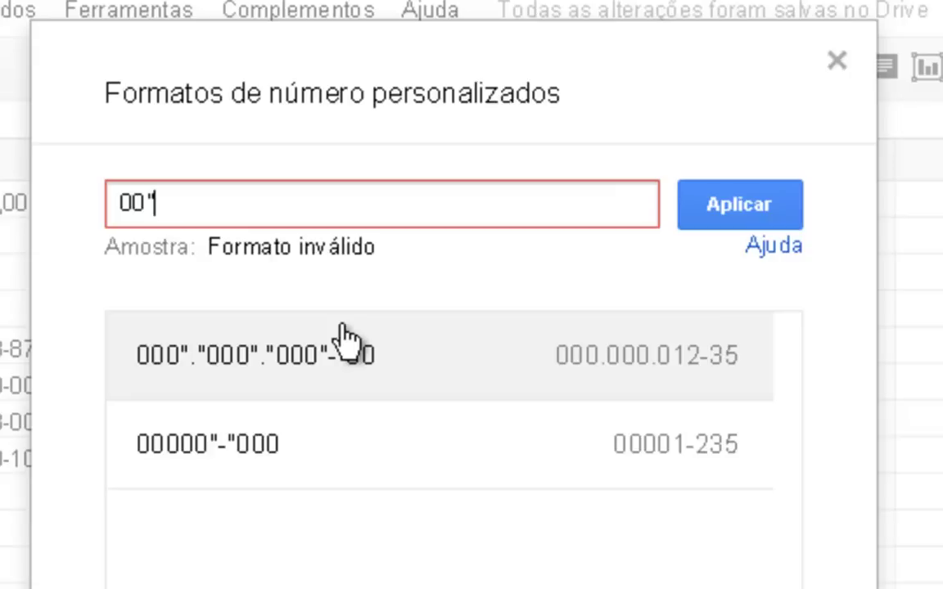
text(.)
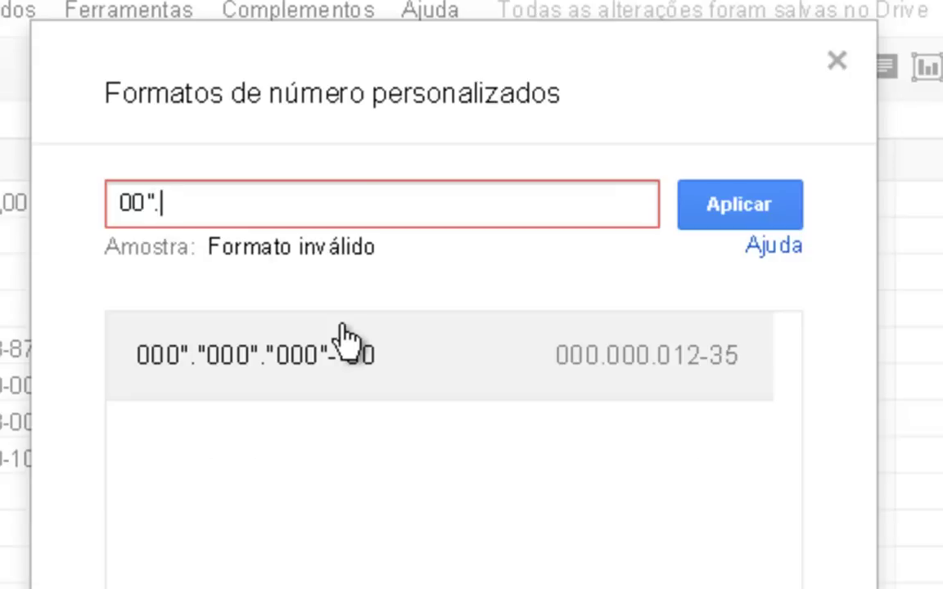
text(")
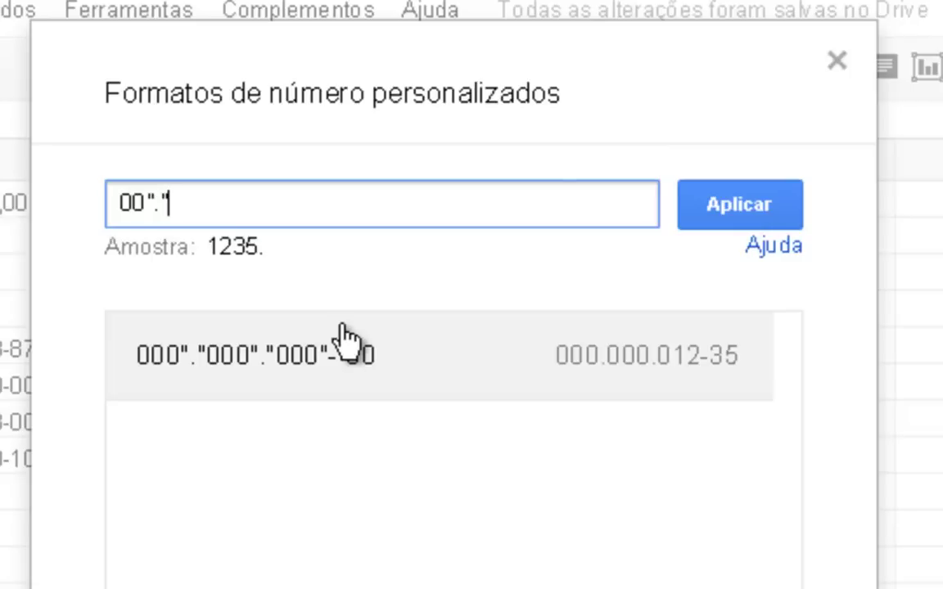
text(000)
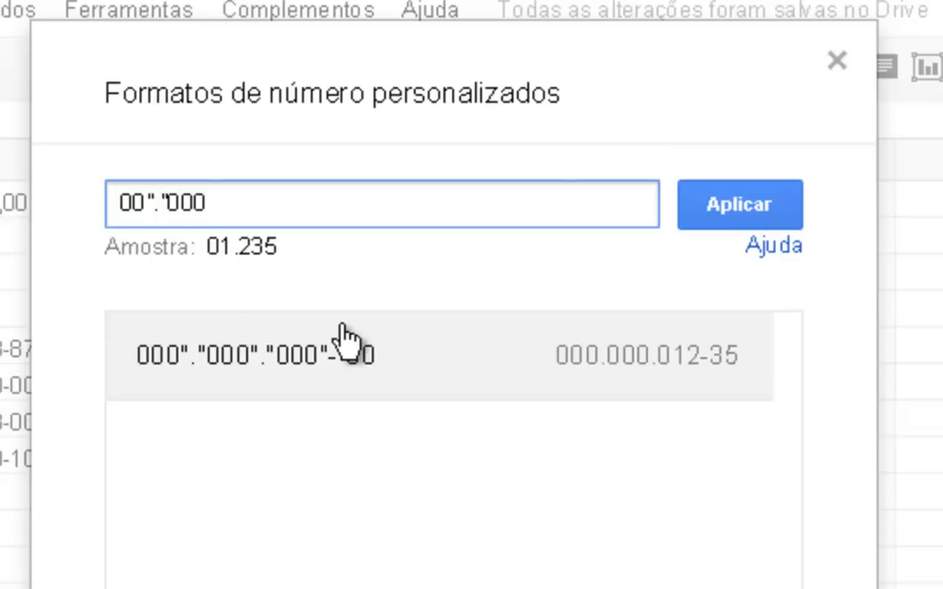
text(".")
text(0)
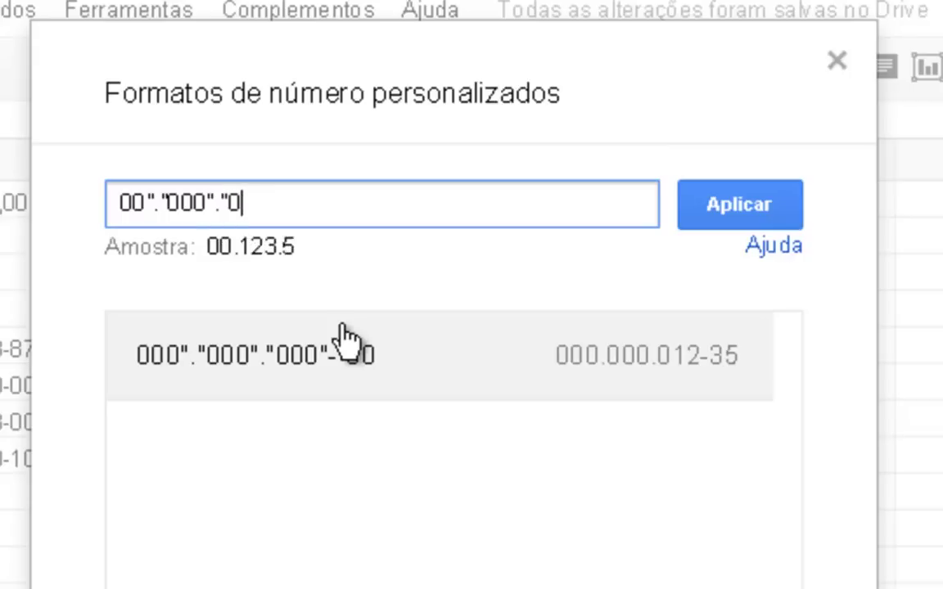
text(00")
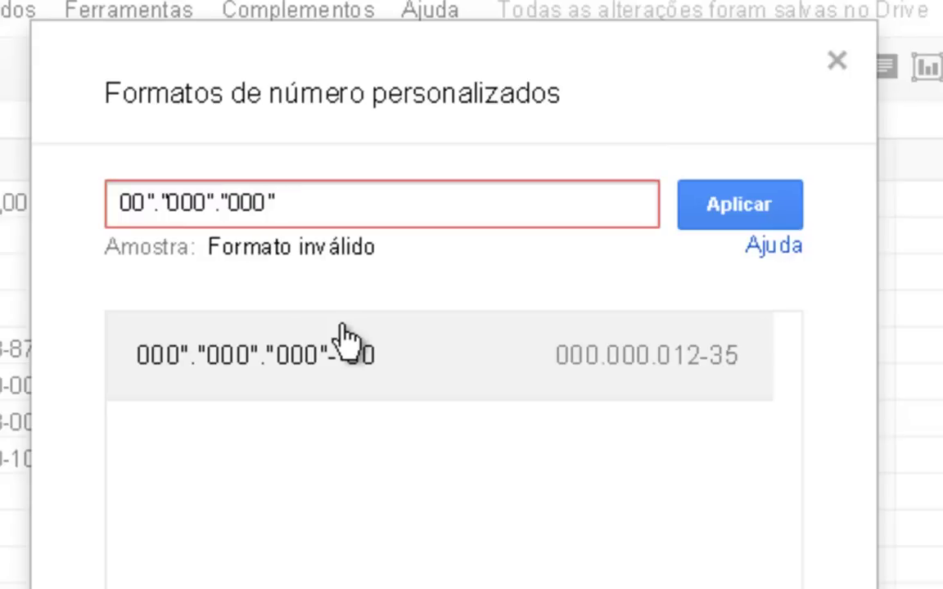
text(/")
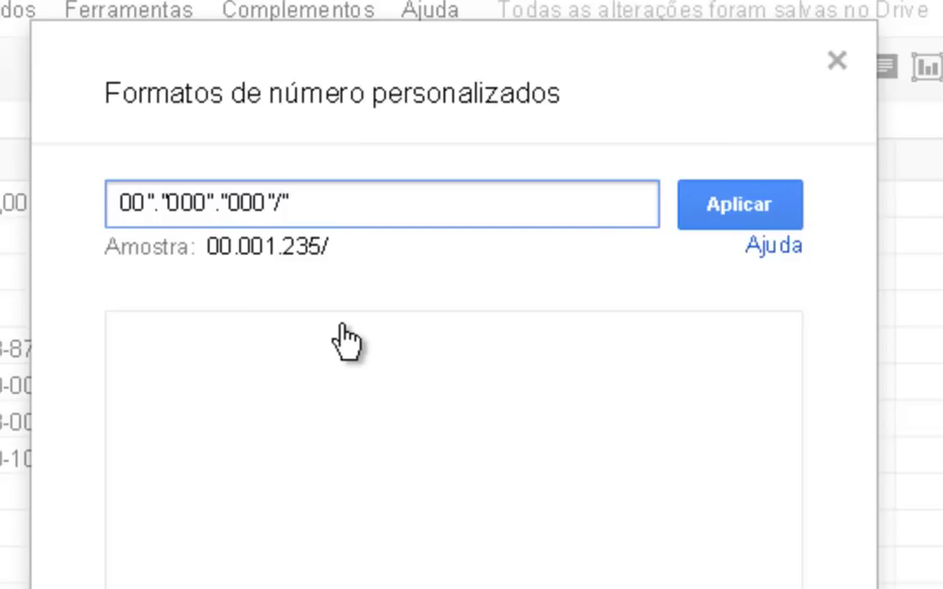
text(0000)
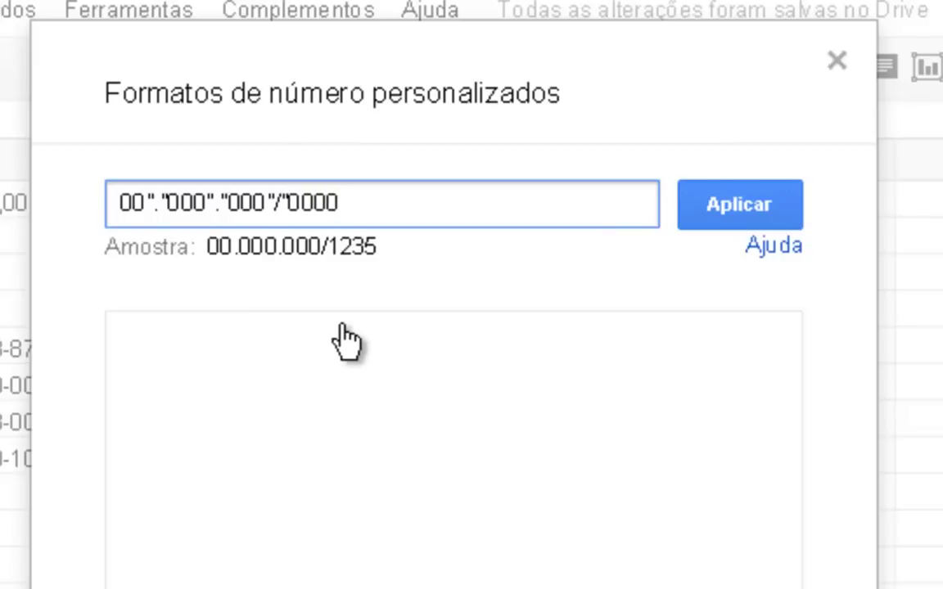
text("-)
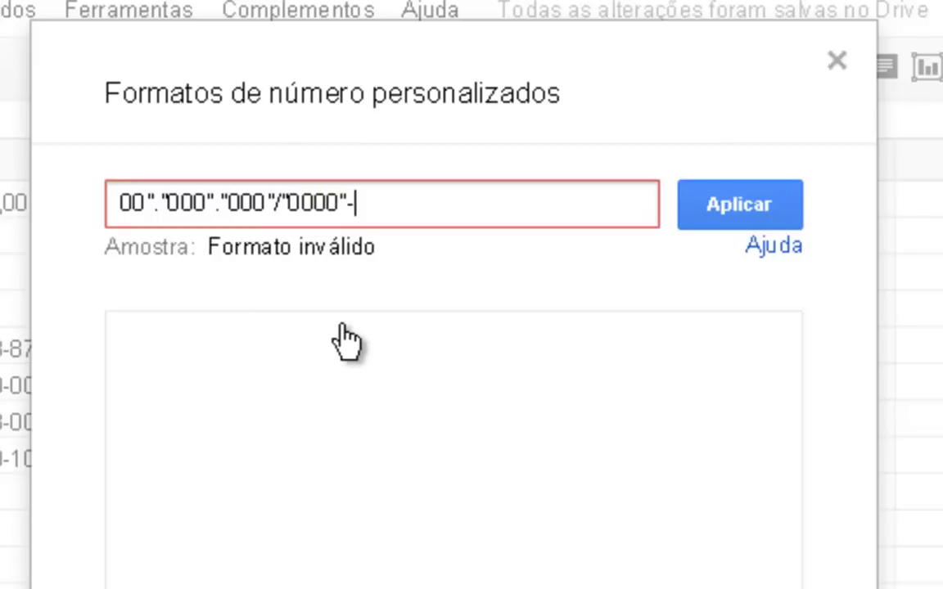
text("00)
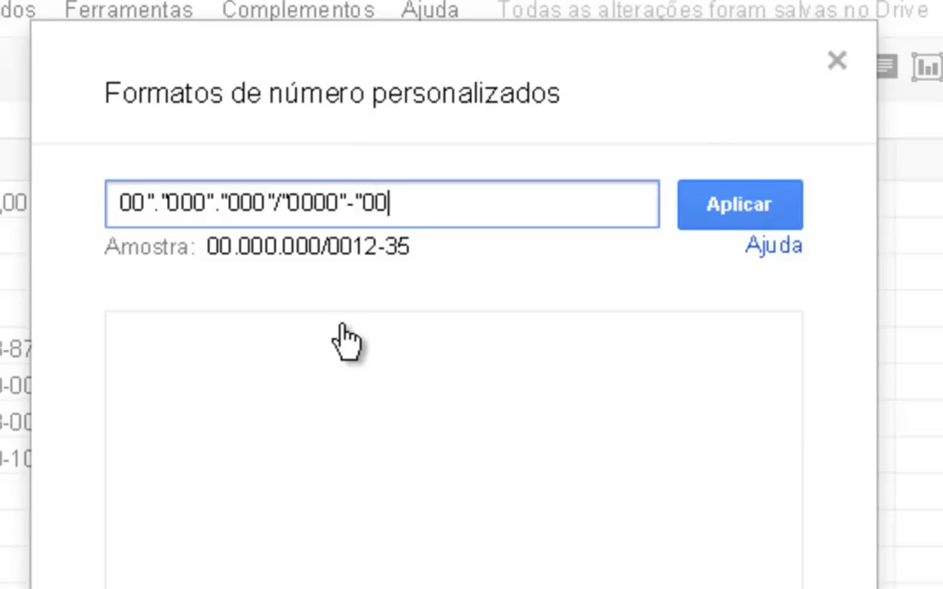
click(768, 209)
click(394, 484)
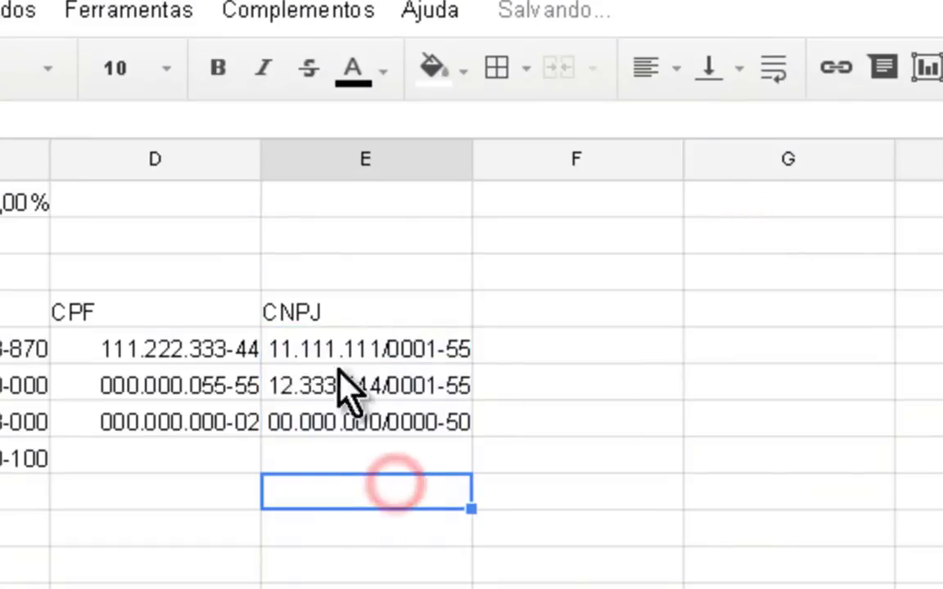
- Add a fourth CNPJ entry that displays as 00.000.000/0558-88
click(309, 455)
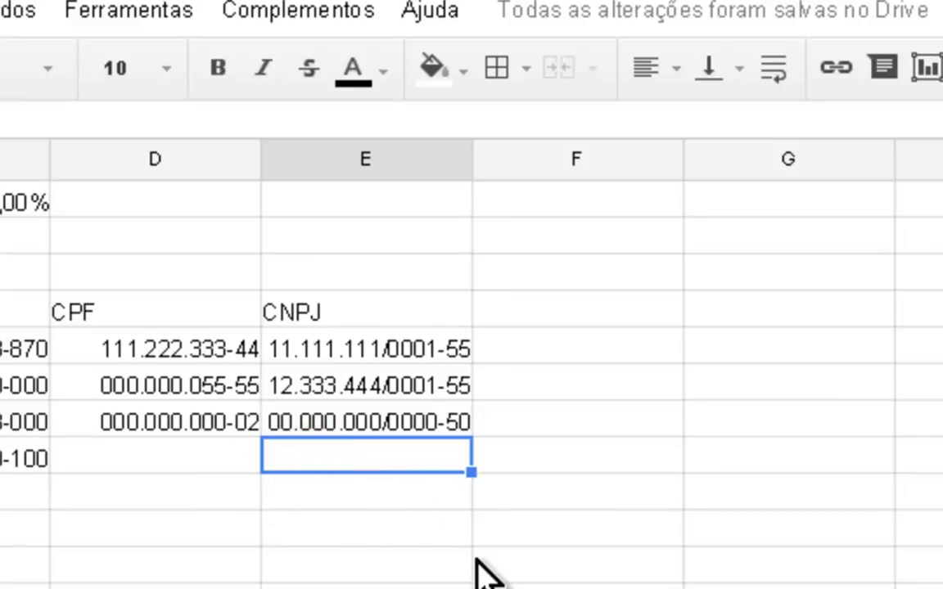
text(558-88)
key(Return)
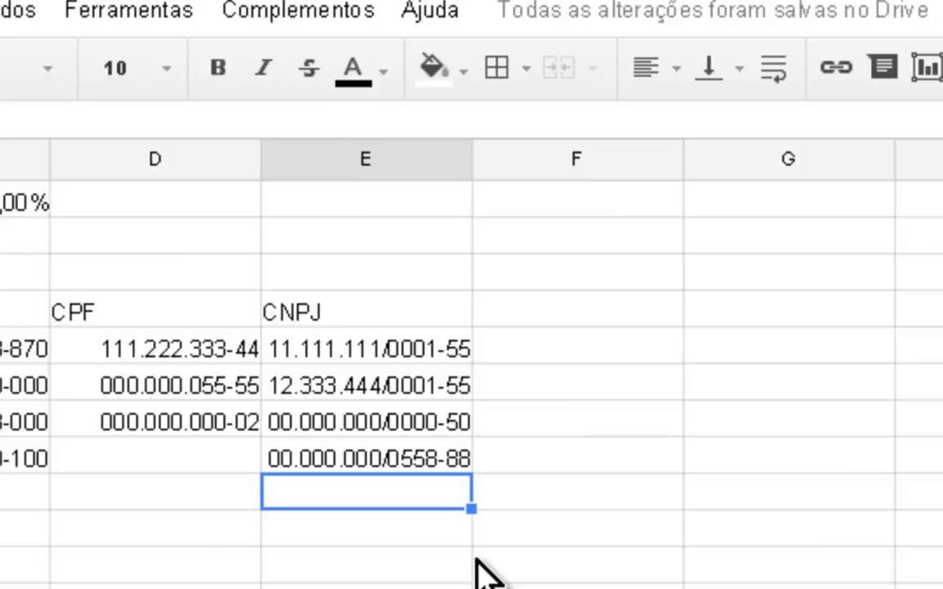
- Type the heading Kilogramas in column F beside CNPJ
key(Up)
key(Up)
key(Right)
key(Right)
key(Up)
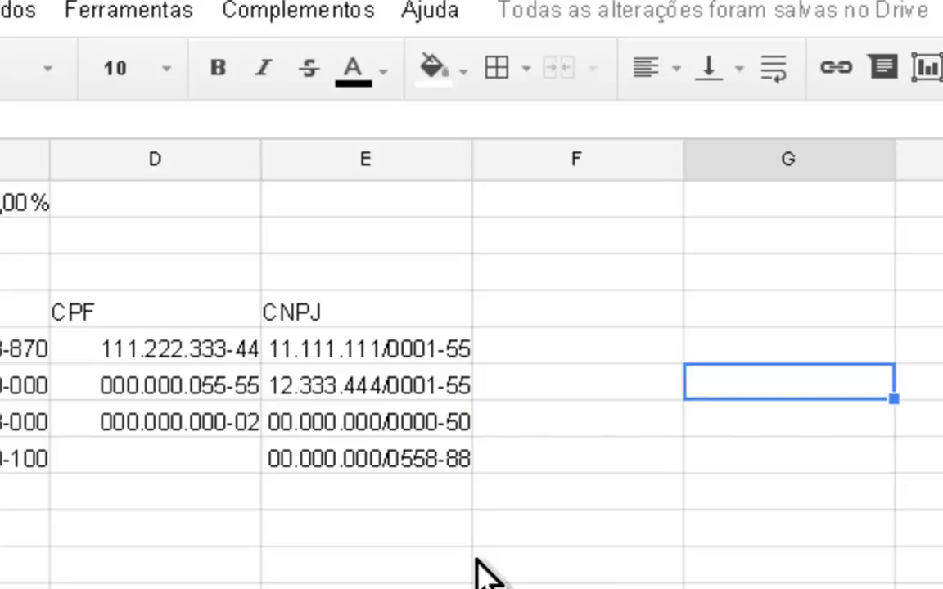
key(Up)
key(Up)
key(Left)
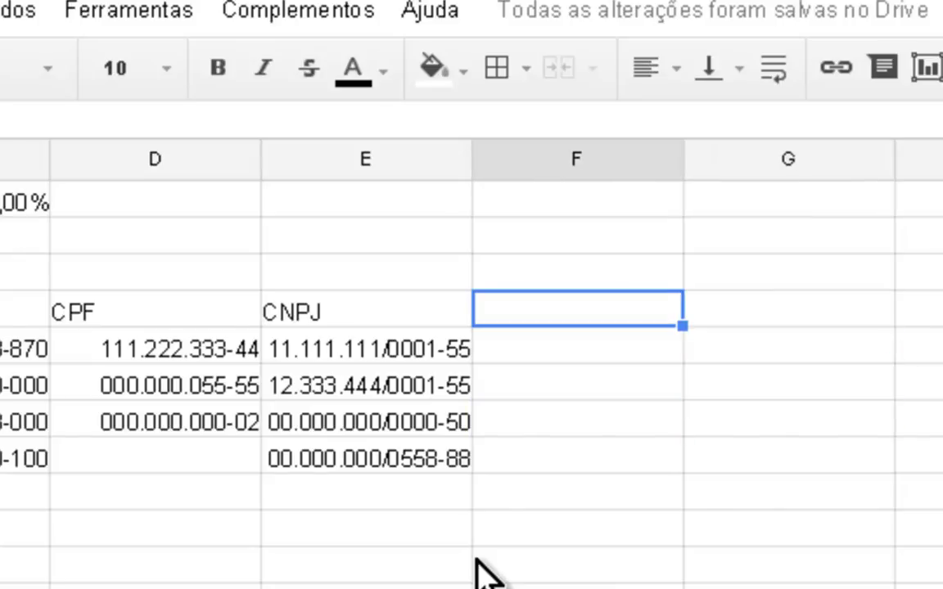
text(kg)
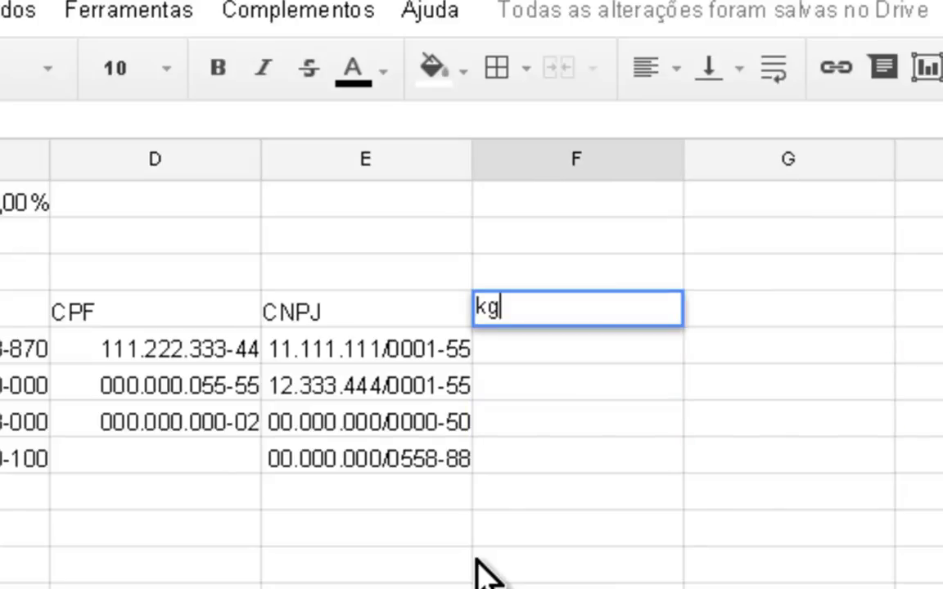
key(BackSpace)
text(lG)
key(BackSpace)
key(BackSpace)
key(BackSpace)
text(Ki)
text(logramas])
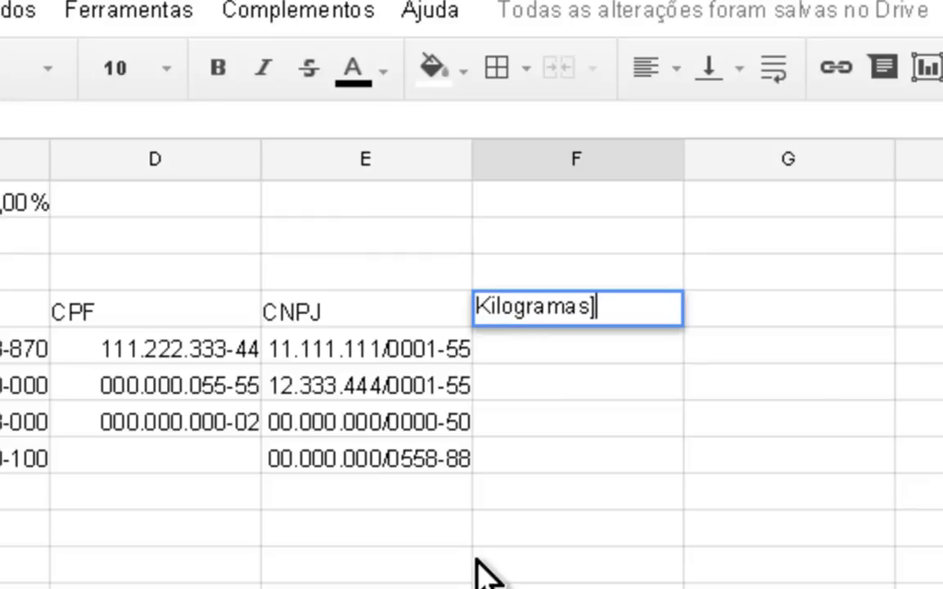
key(Return)
- Remove the stray bracket from the Kilogramas heading
key(Up)
key(Up)
key(Down)
key(Return)
key(BackSpace)
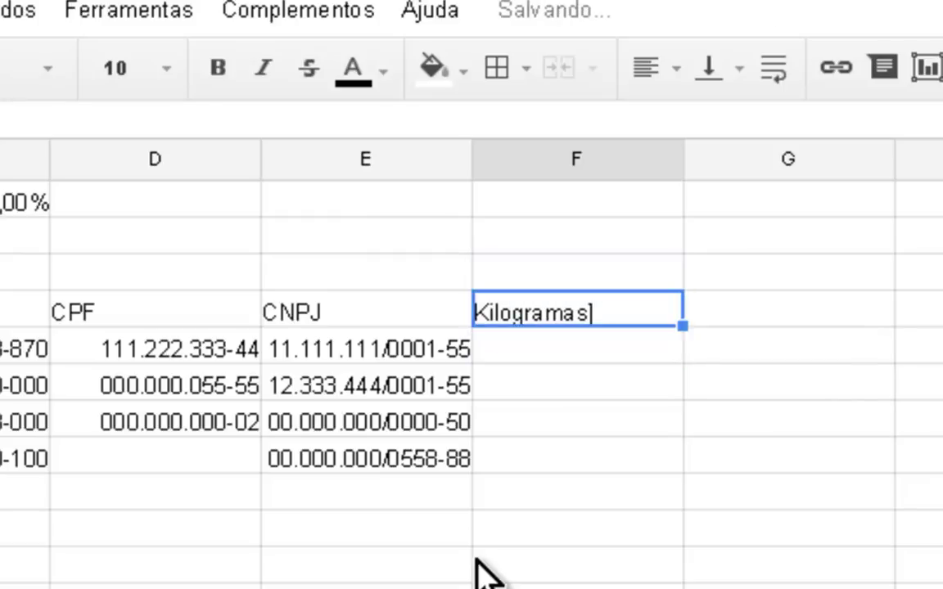
key(Return)
key(Down)
key(Up)
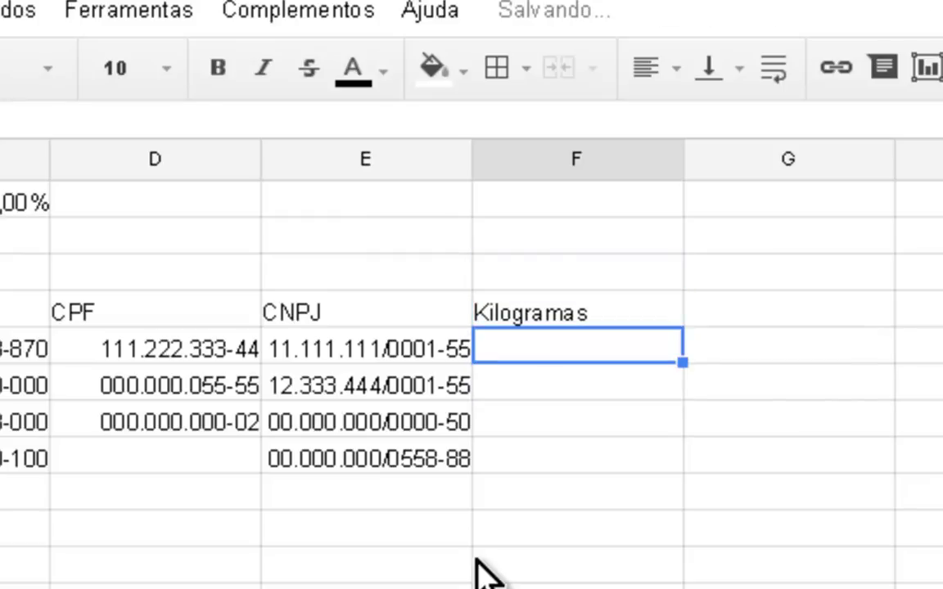
- Give the cells under Kilogramas the custom number format 0.00 "Kg"
drag(478, 565, 484, 577)
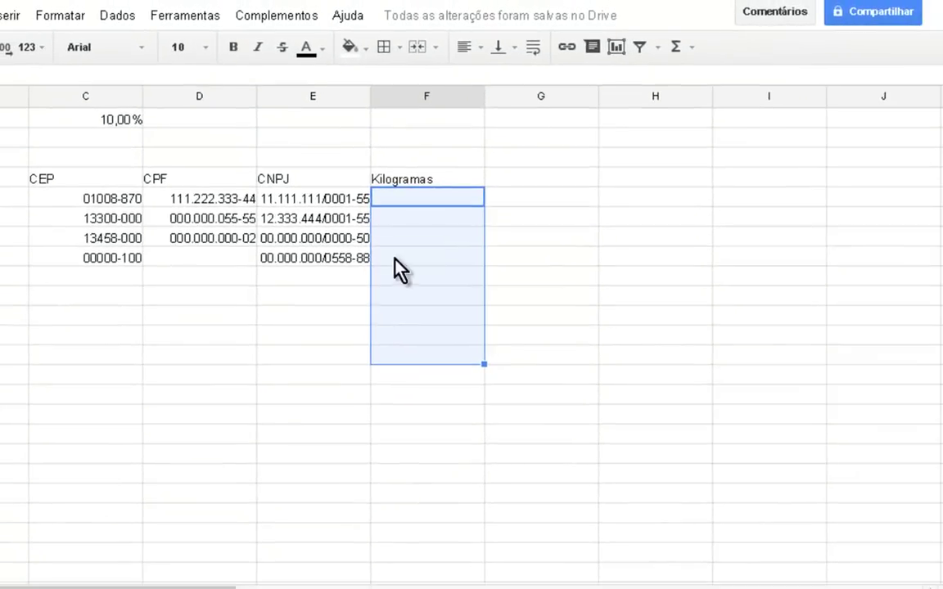
click(34, 45)
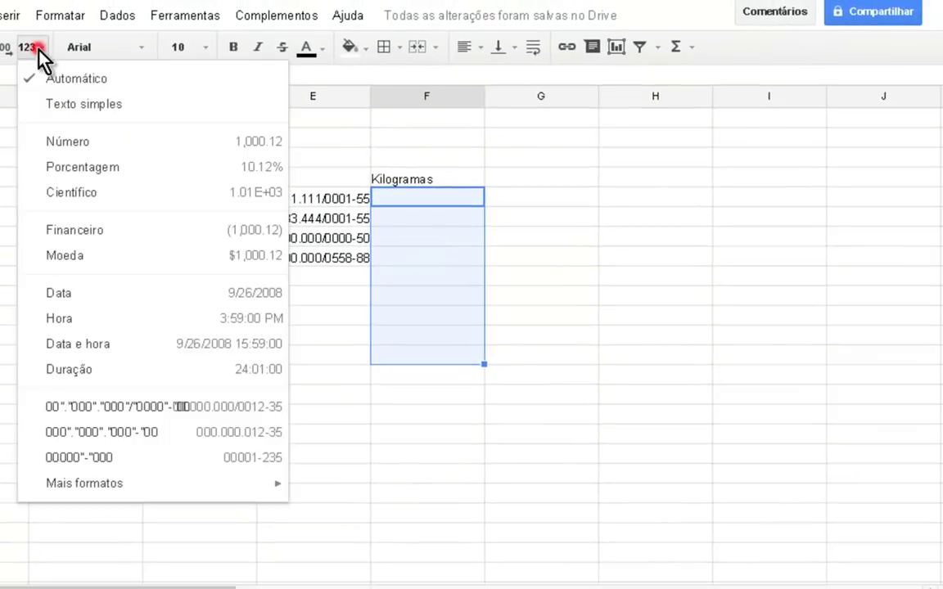
click(109, 483)
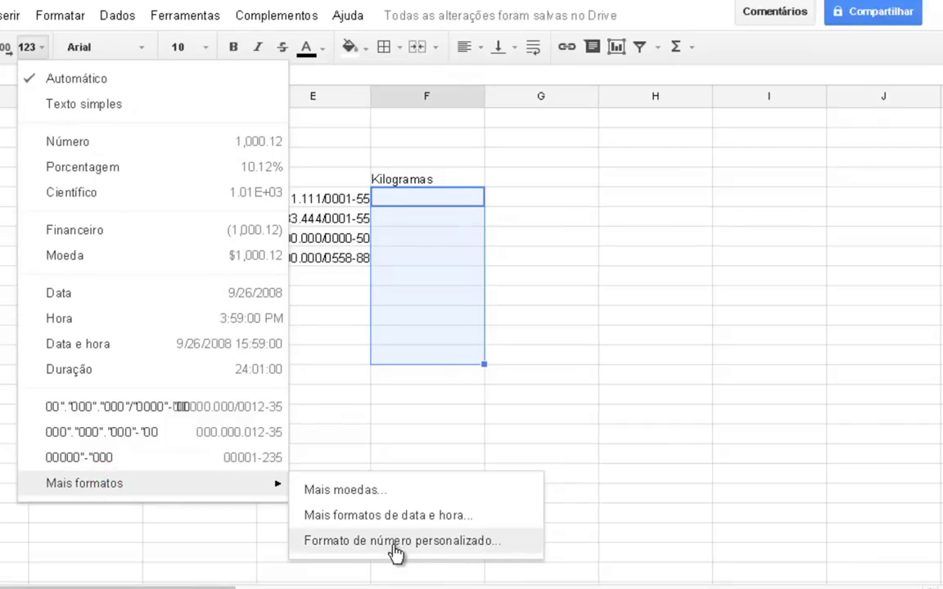
click(395, 554)
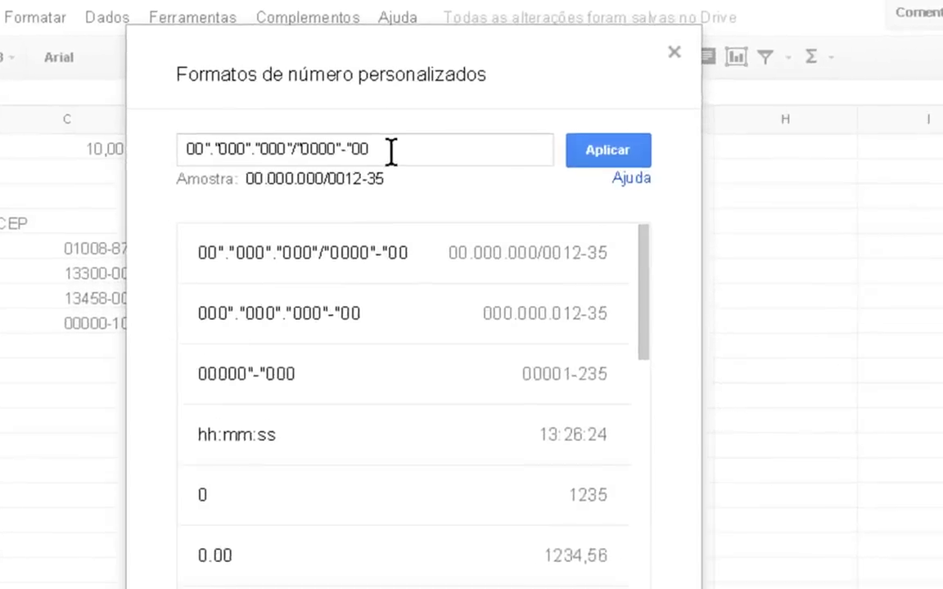
triple_click(391, 150)
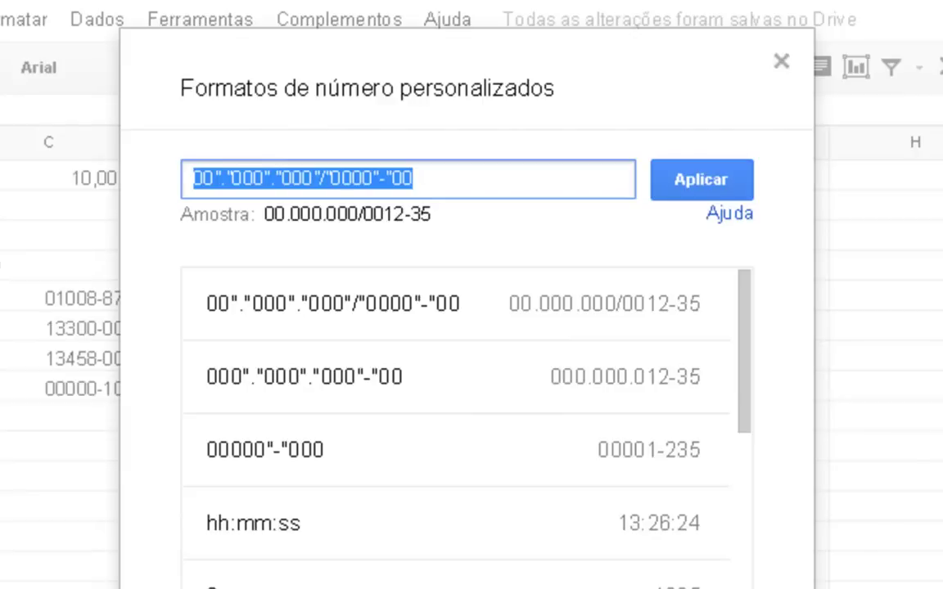
text(0)
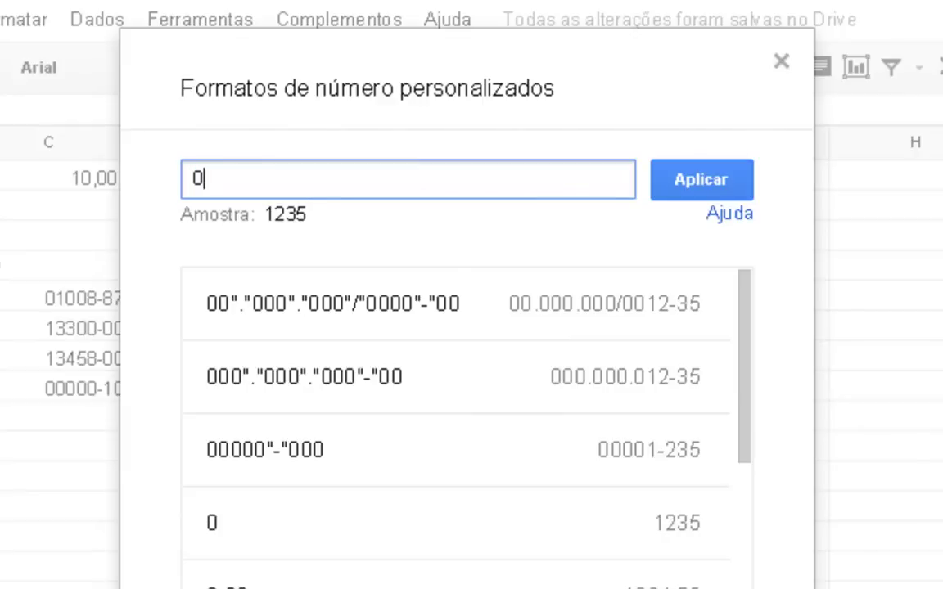
text(.00)
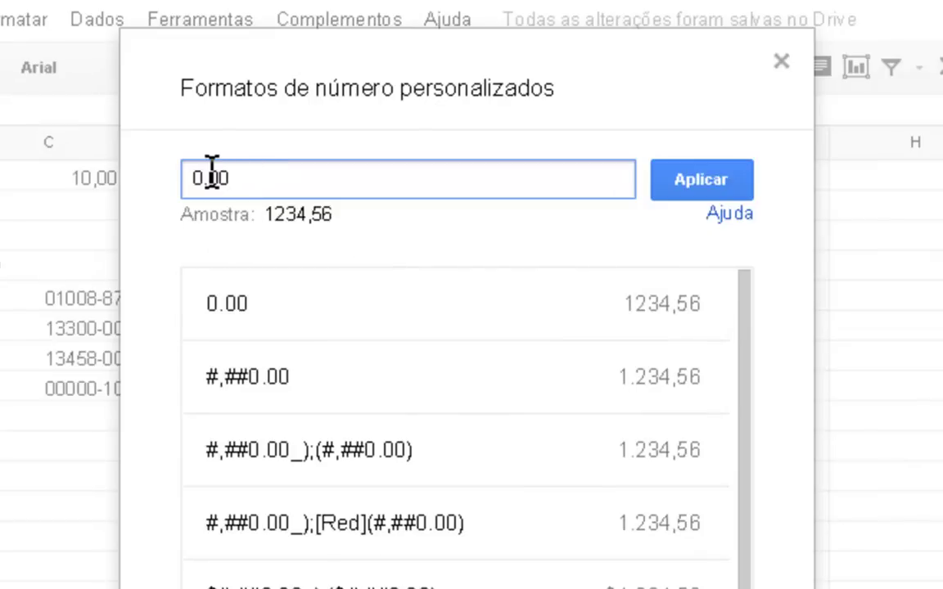
click(250, 173)
text(K)
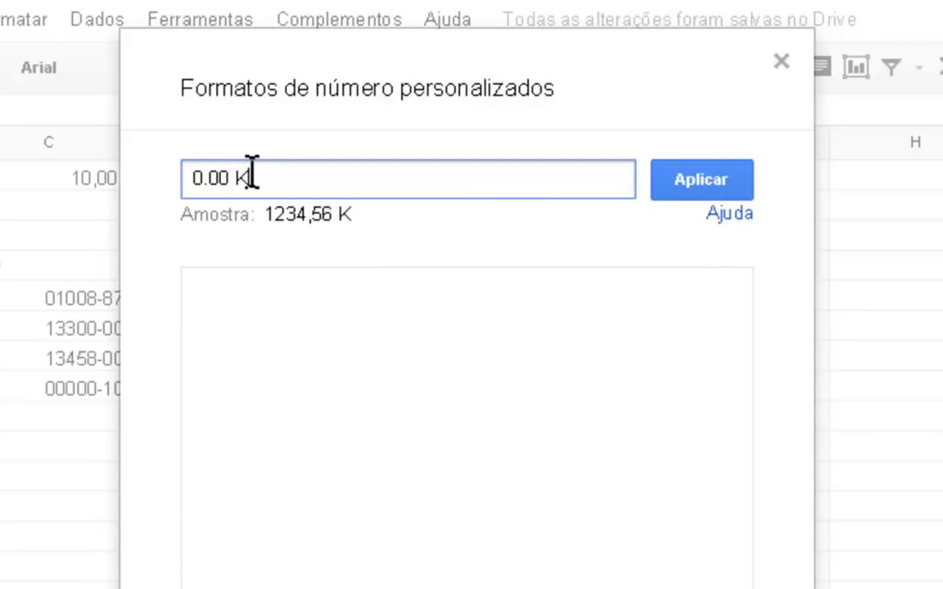
key(BackSpace)
text("K)
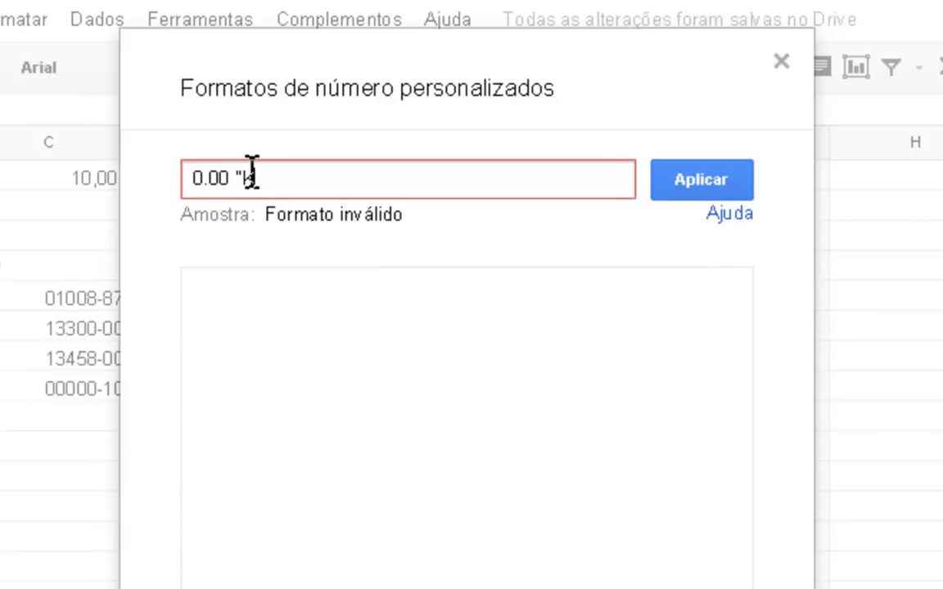
text(g")
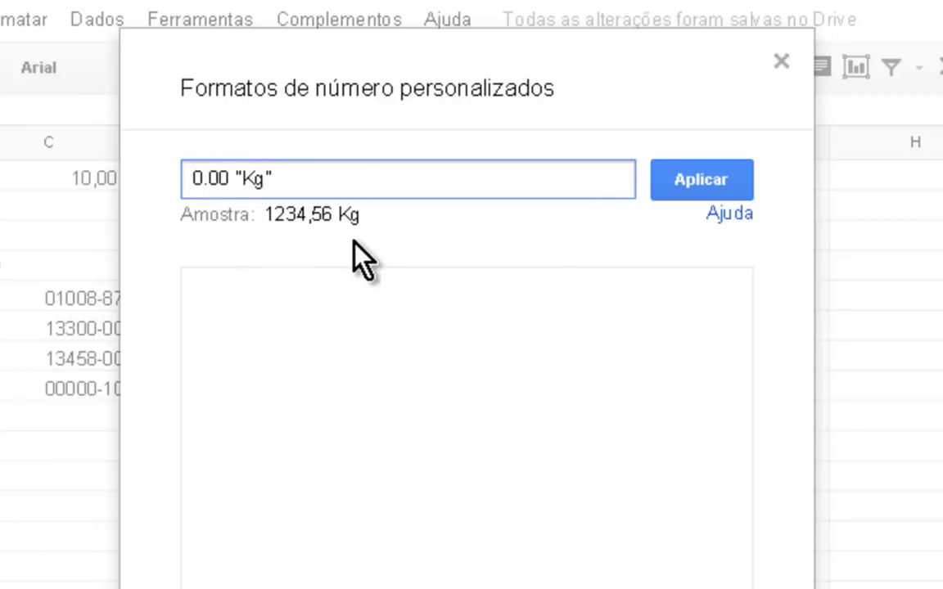
click(672, 168)
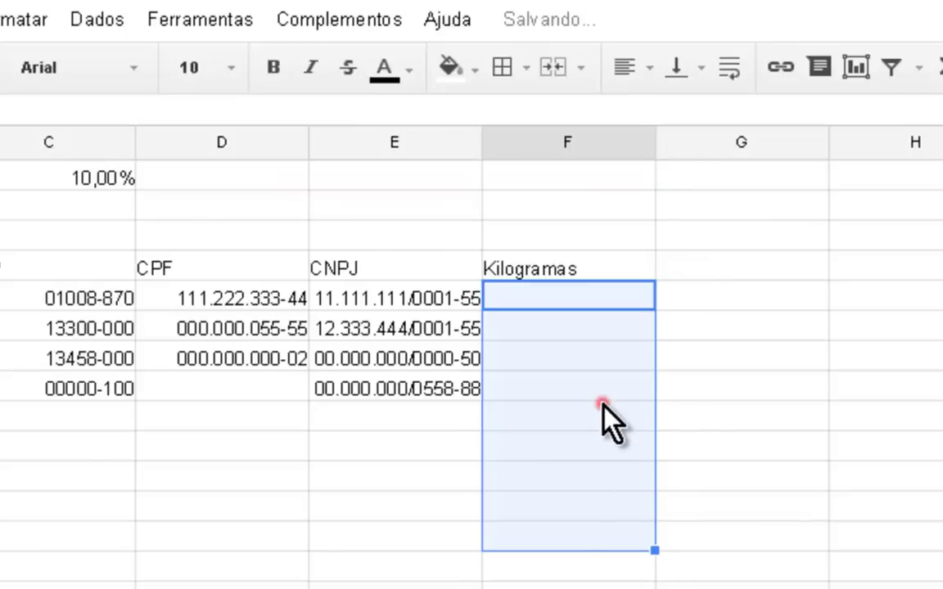
- Enter the weights 1, 0,8 and 1580 in F5:F7
click(602, 405)
click(582, 304)
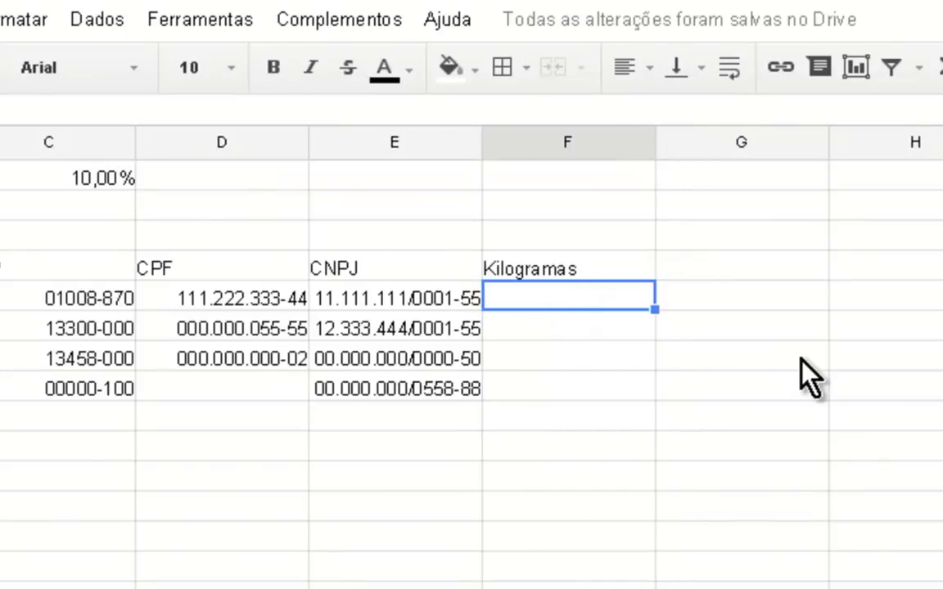
text(1)
key(Return)
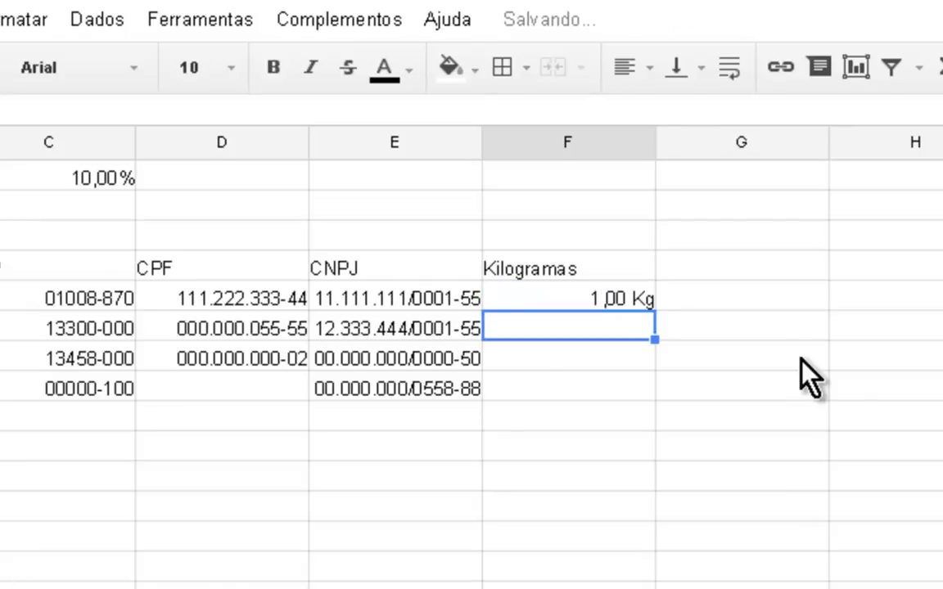
text(0,8)
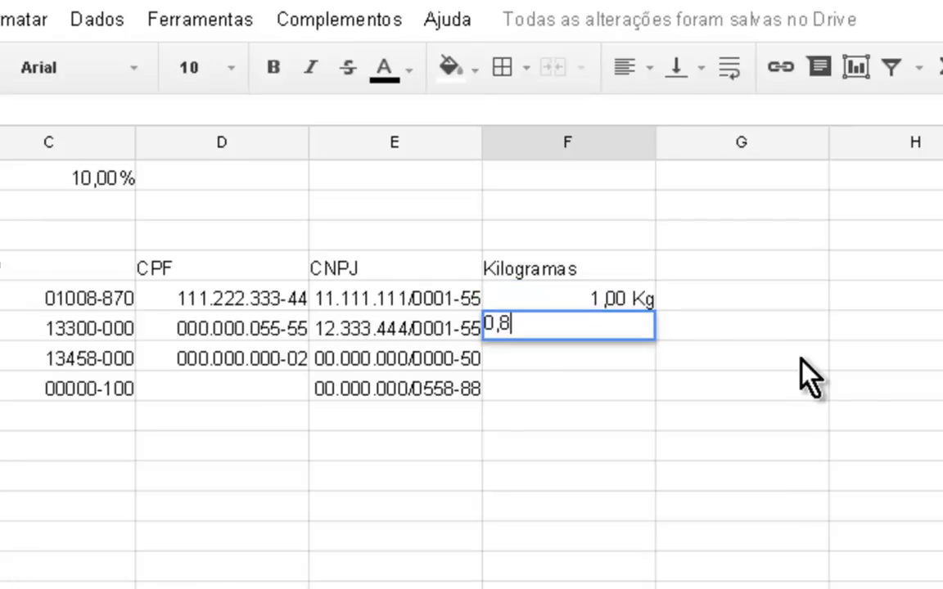
key(Return)
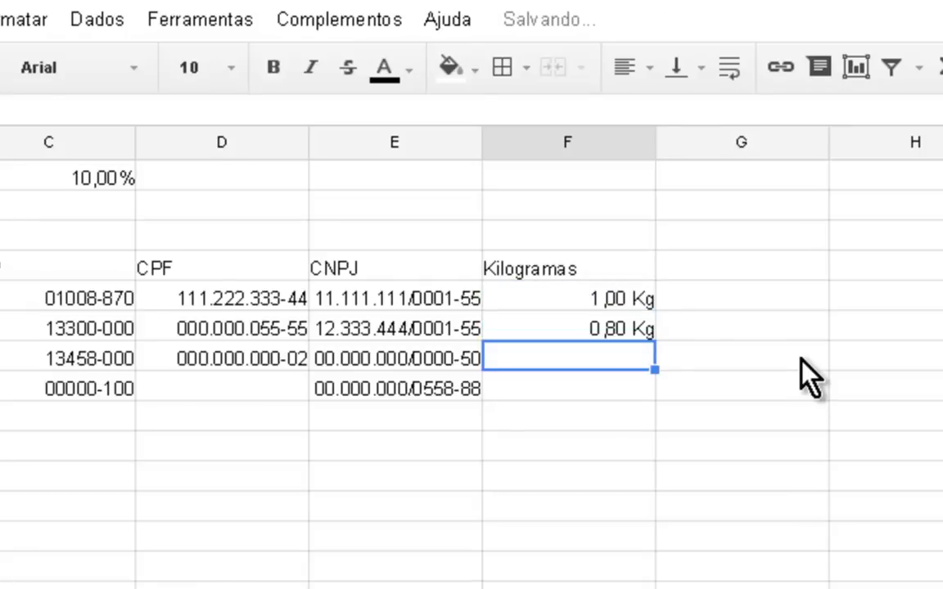
text(1)
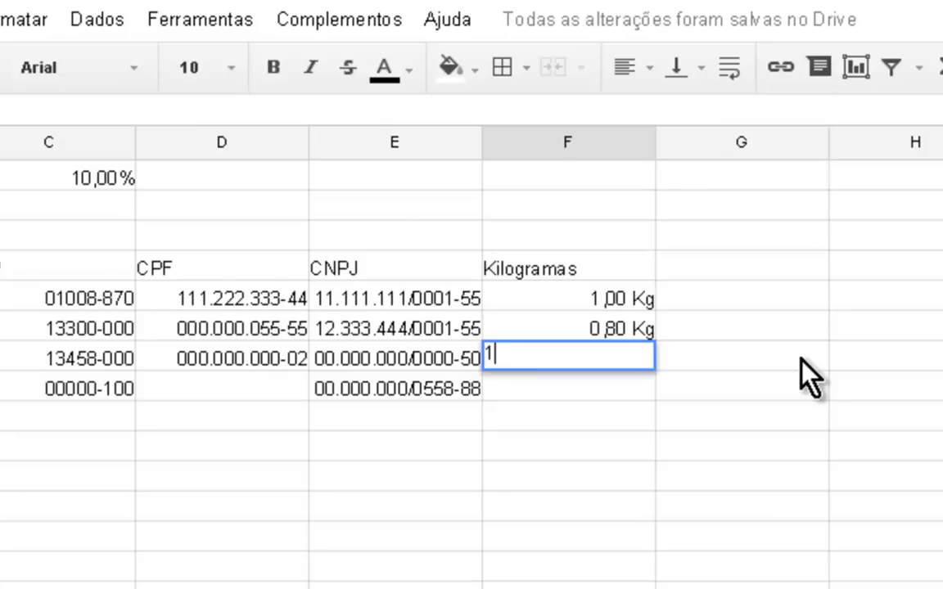
text(580,0)
key(BackSpace)
key(Return)
- Total the weights in F8 with =SUM(F5:F7), giving 1581,80 Kg
key(Down)
key(Up)
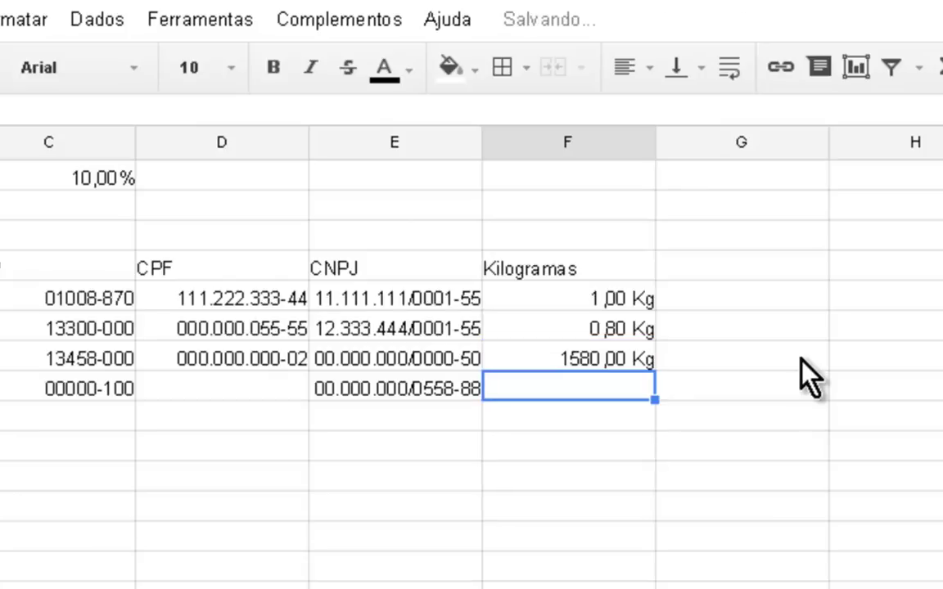
key(Up)
key(Up)
key(Up)
key(Down)
key(Down)
key(Down)
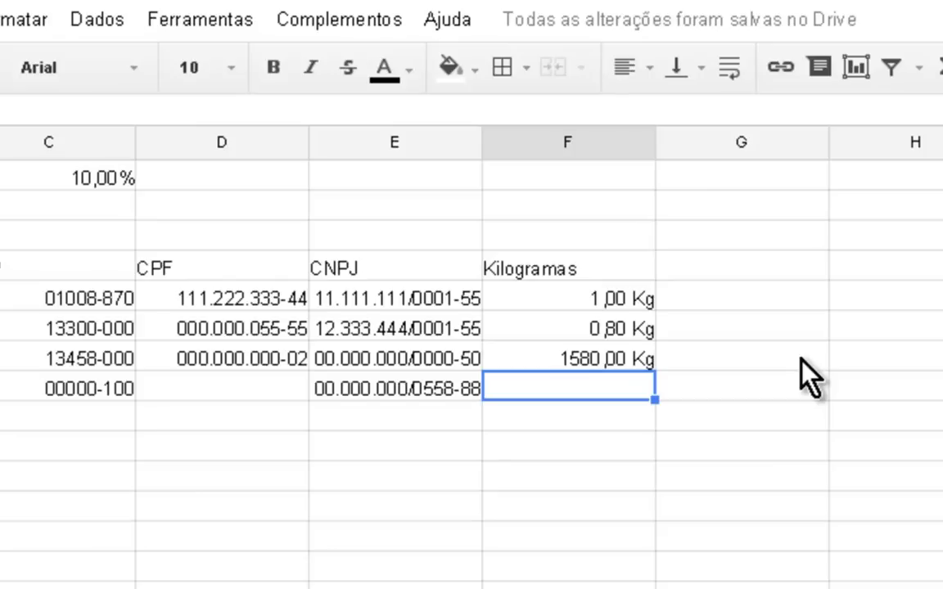
text(=sum()
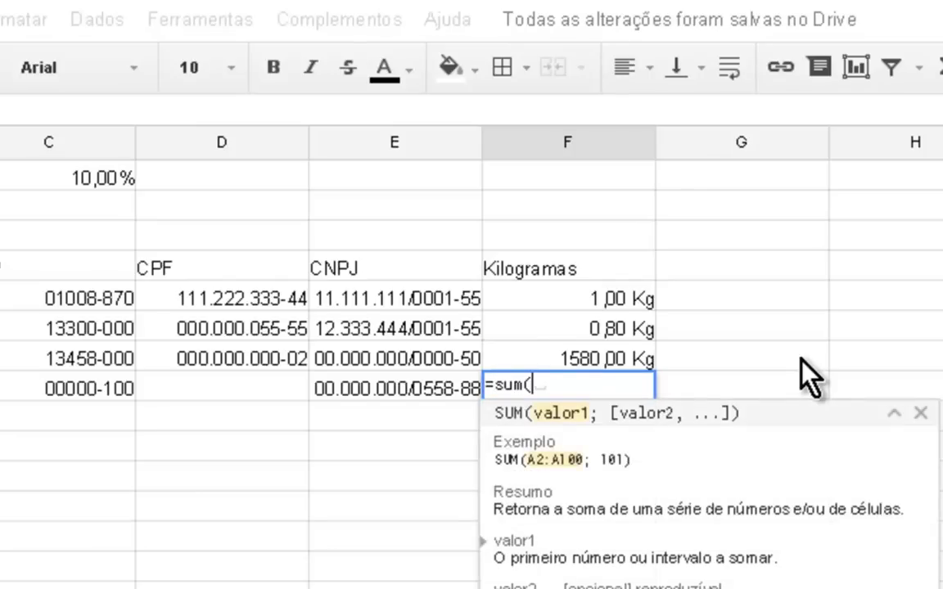
key(Up)
key(shift+Up)
key(Return)
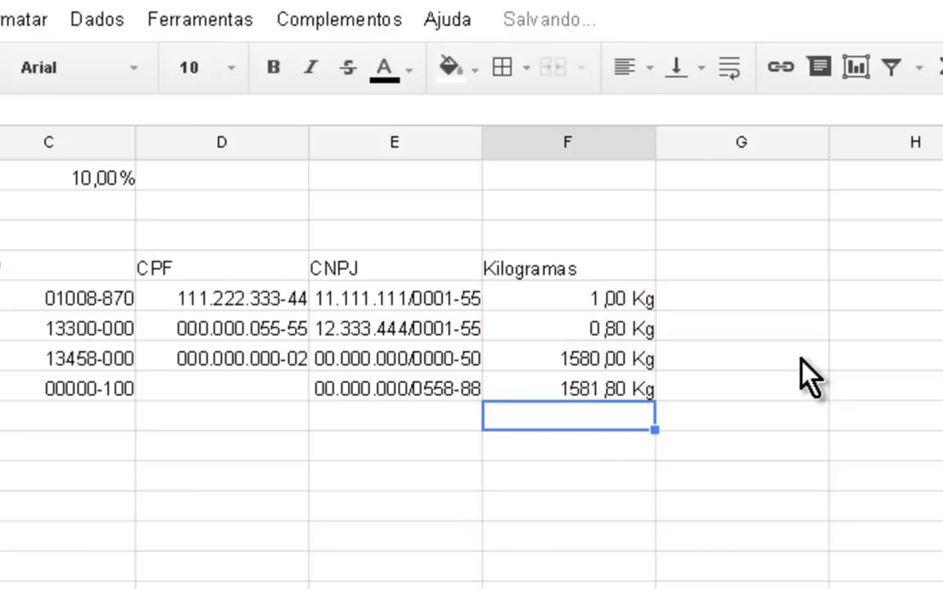
key(Up)
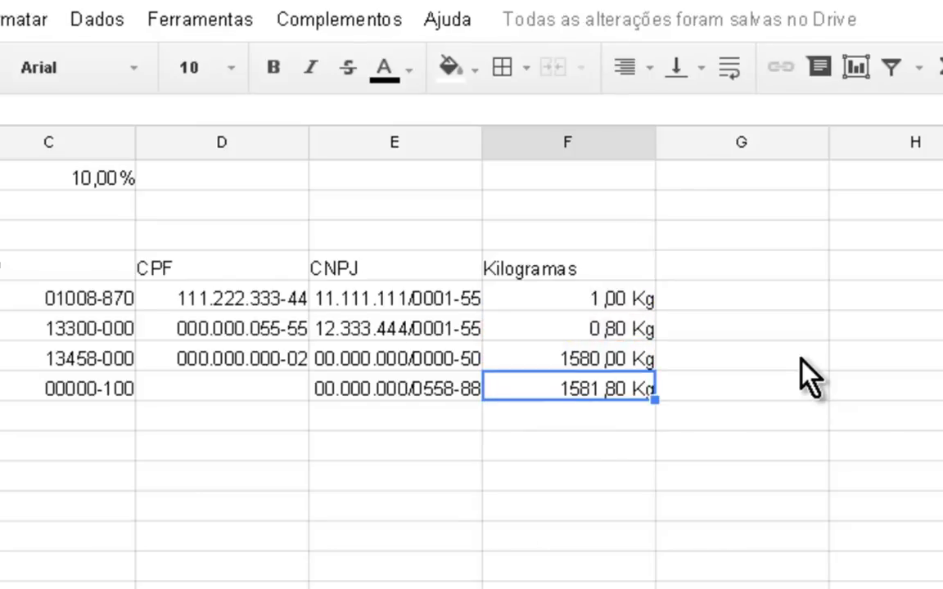
key(Right)
key(Right)
key(Up)
key(Up)
- Type 1,00 Kg, 0,8 Kg and 1580,00 Kg as text into G5:G7
key(Left)
key(Up)
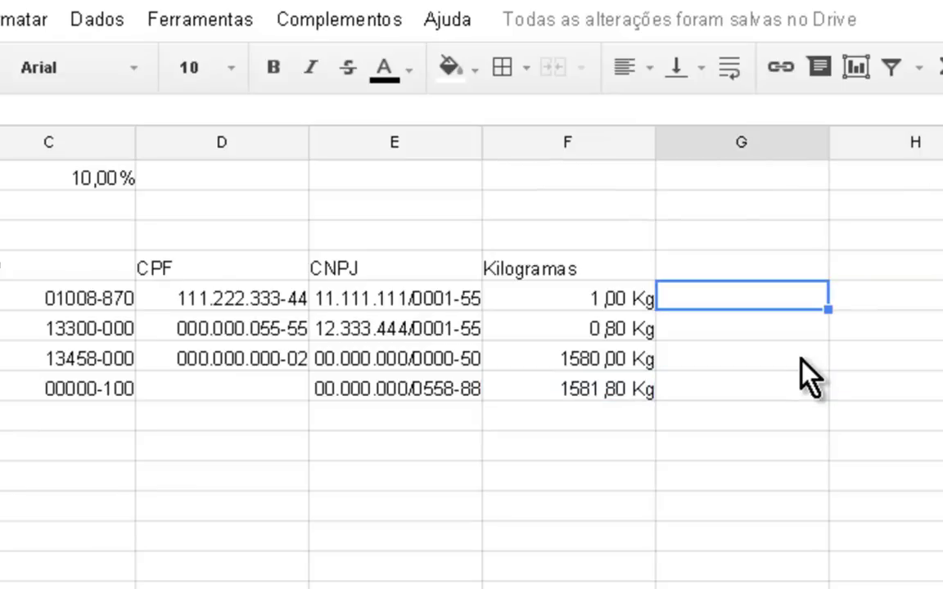
text(1,00 )
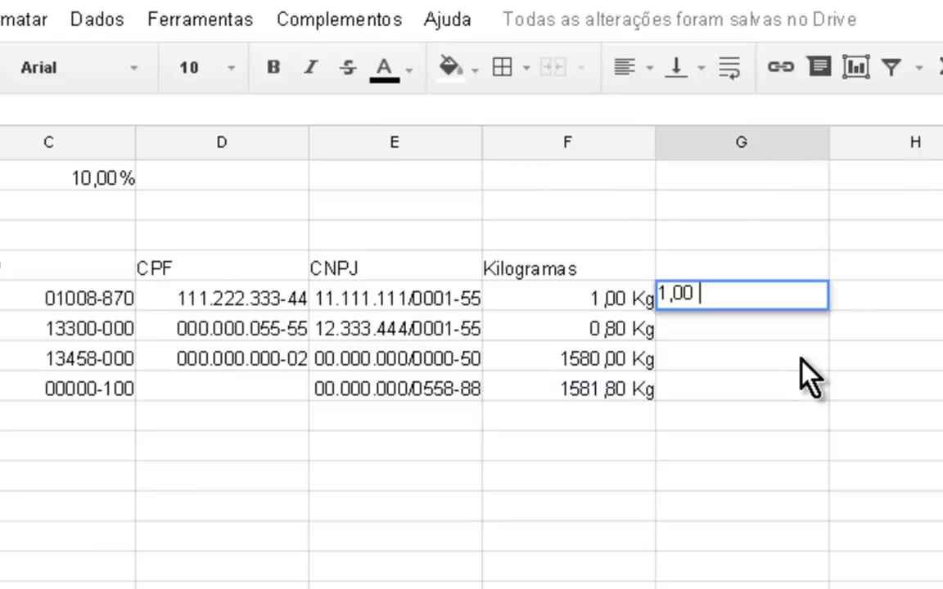
text(Kg)
key(Return)
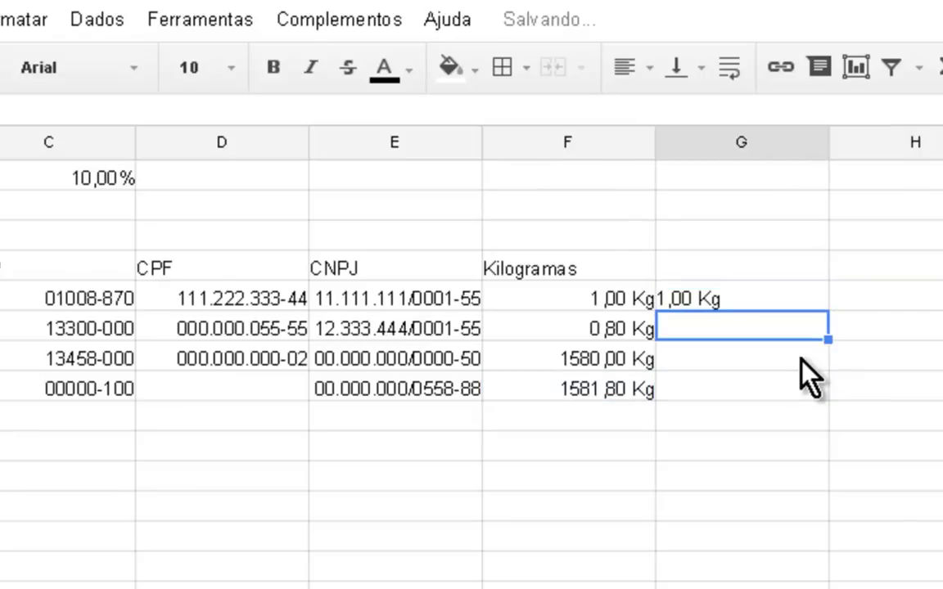
text(0,8 K)
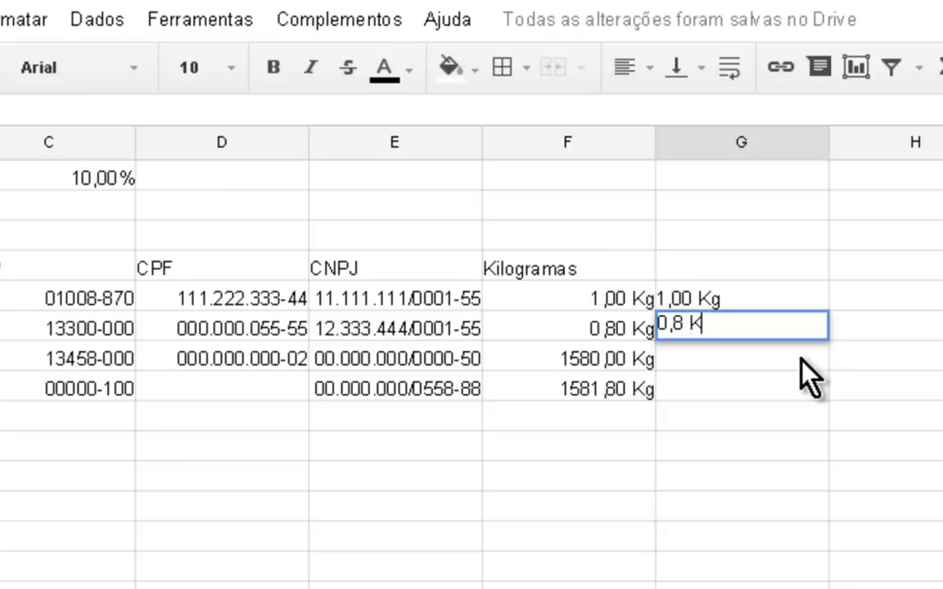
text(g)
key(Return)
text(15/)
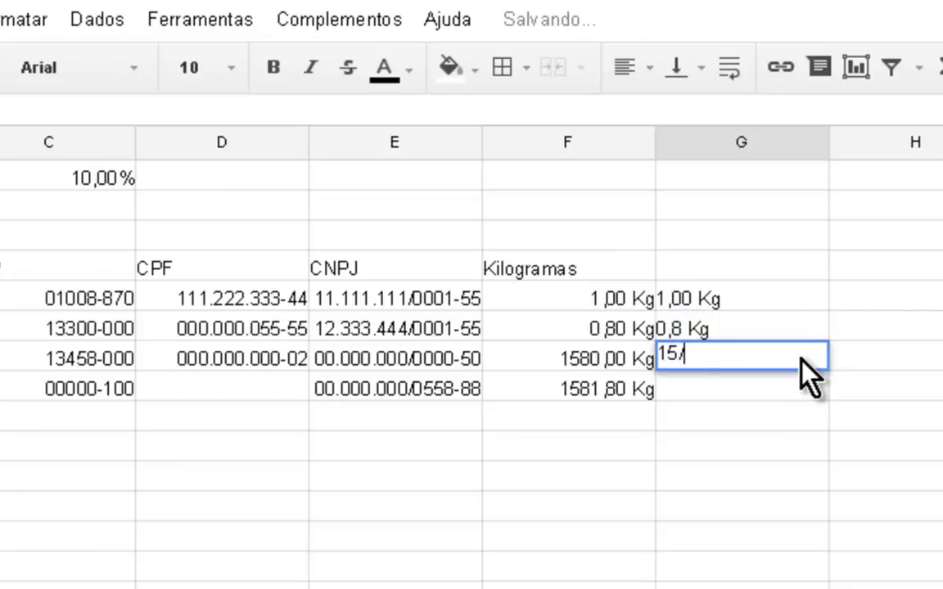
key(BackSpace)
text(80)
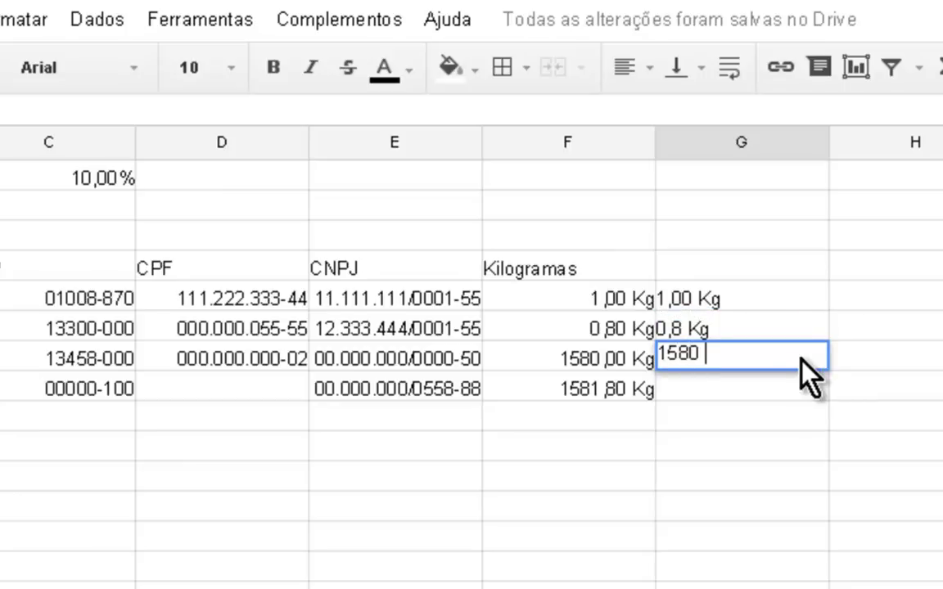
text(,)
text(00 Kg)
key(Return)
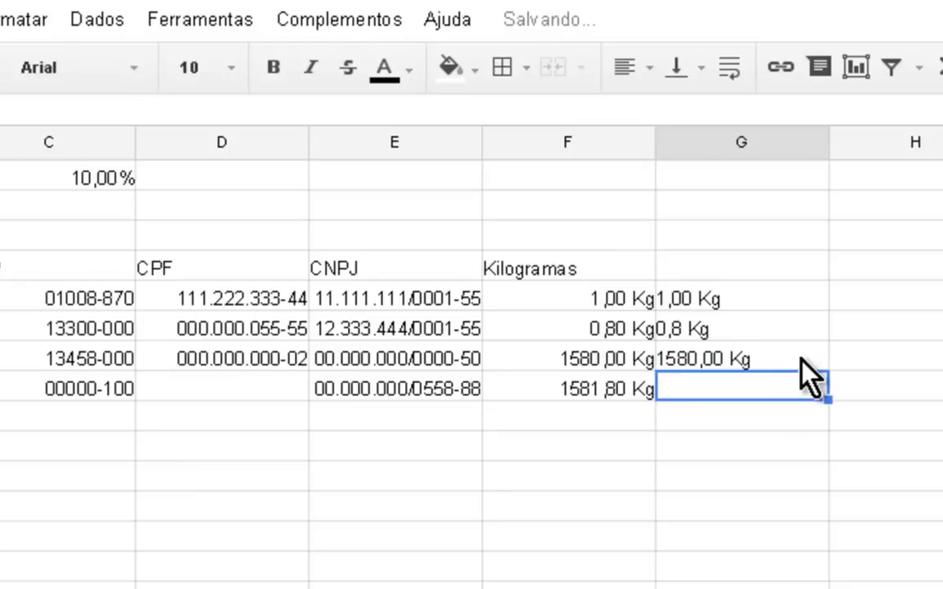
- Sum G5:G7 in G8, which returns 0 for the text weights
text(=sum)
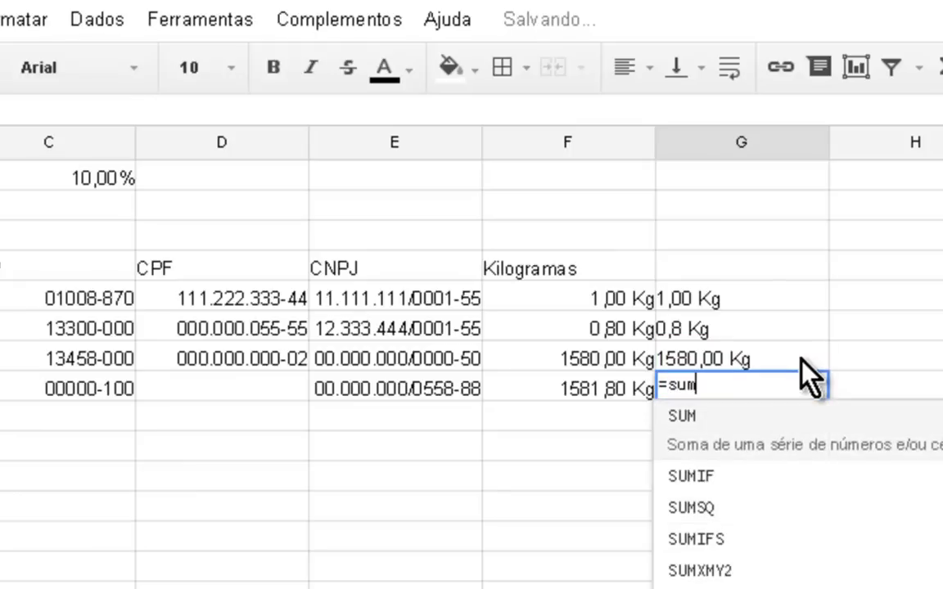
text(()
key(Up)
key(shift+Up)
key(shift+Up)
key(Return)
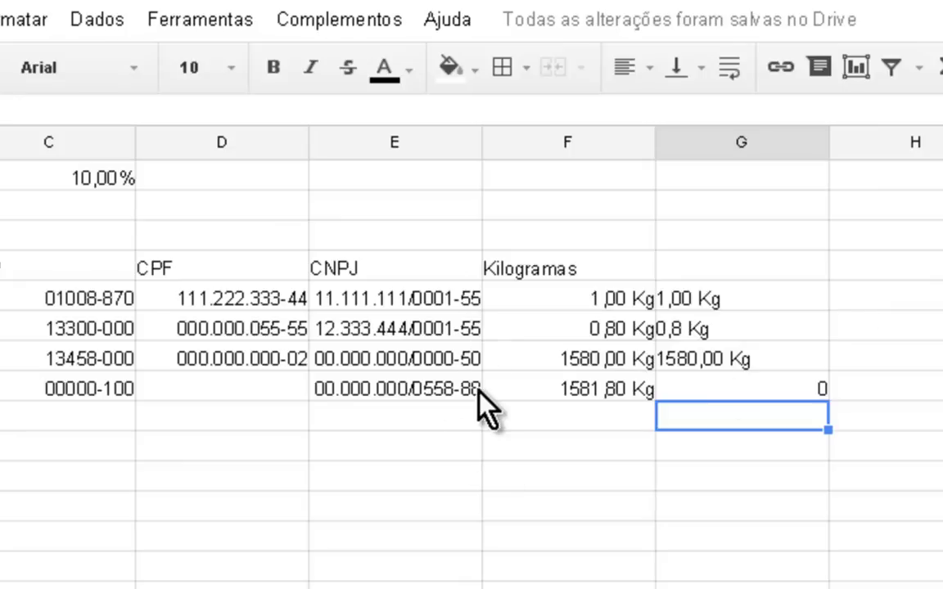
- Make the C4:F4 headers CEP to Kilogramas bold, centred and filled light blue
click(564, 389)
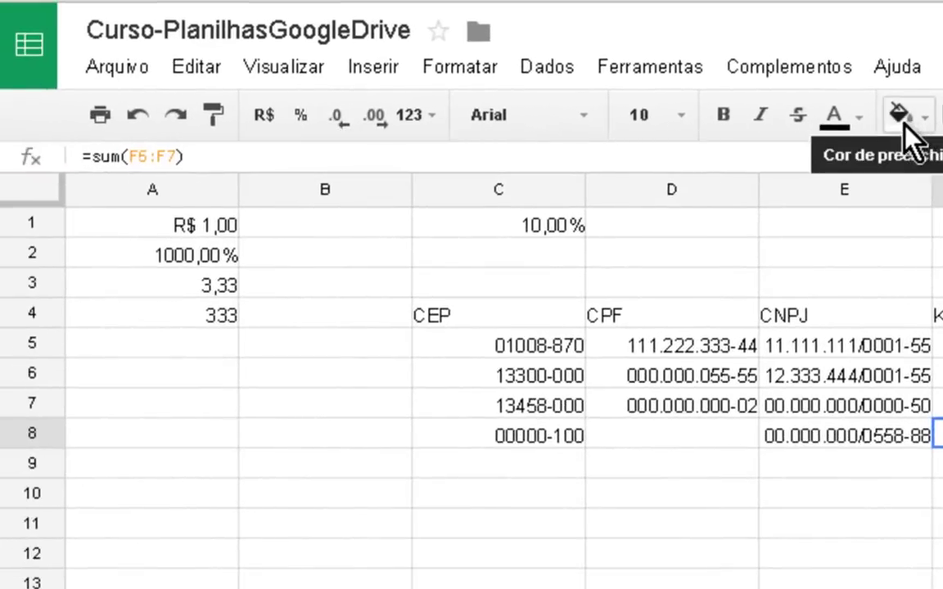
click(483, 315)
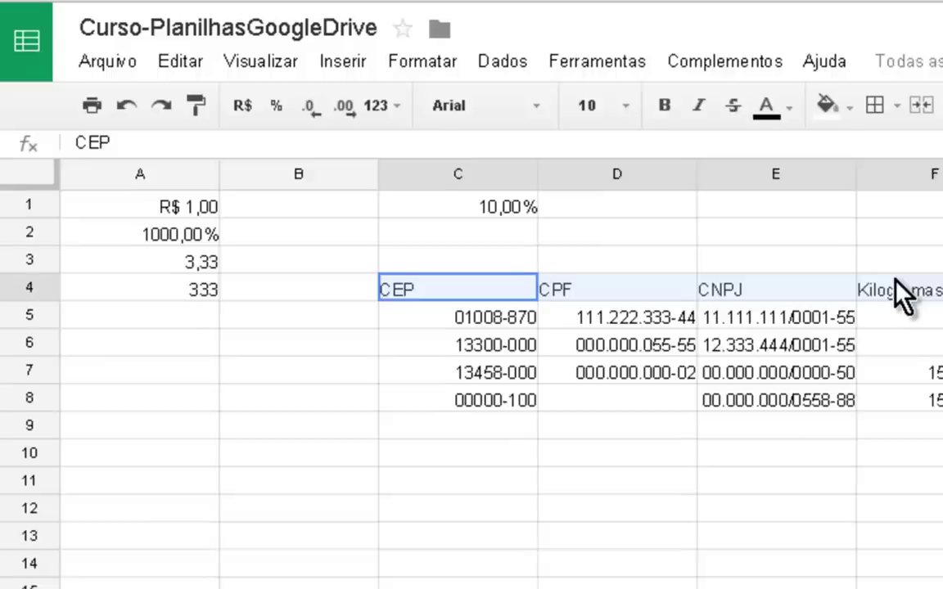
drag(622, 323, 825, 262)
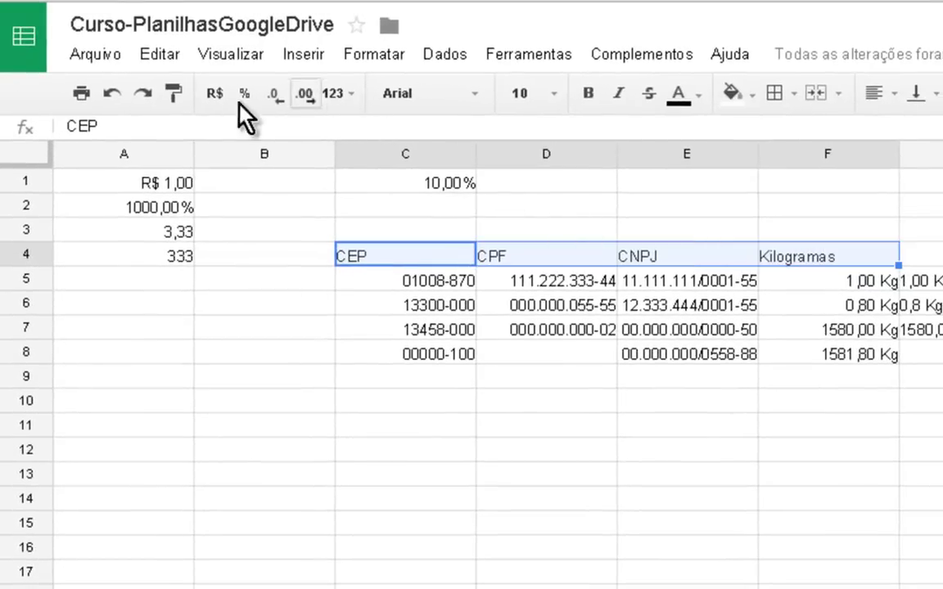
click(586, 94)
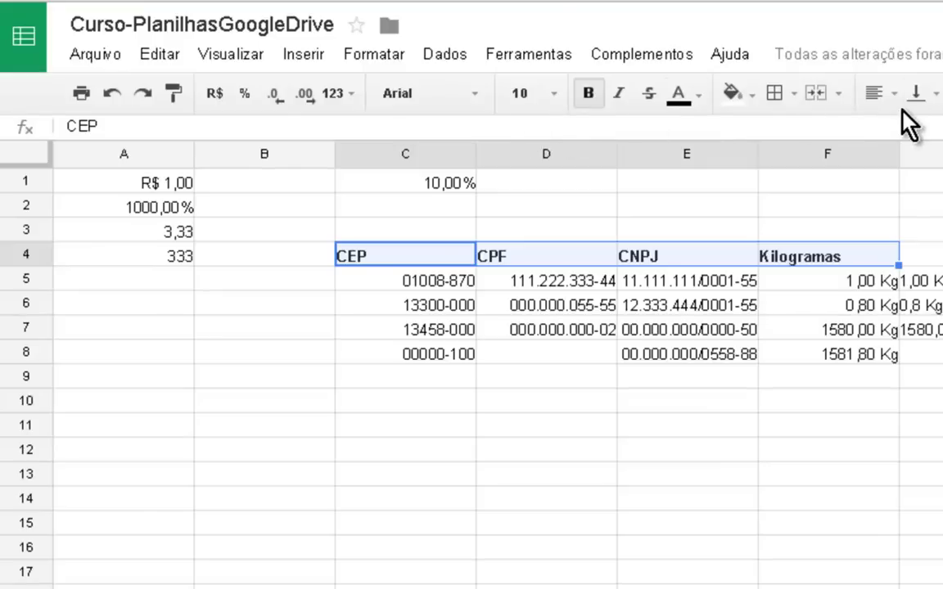
click(880, 95)
click(911, 135)
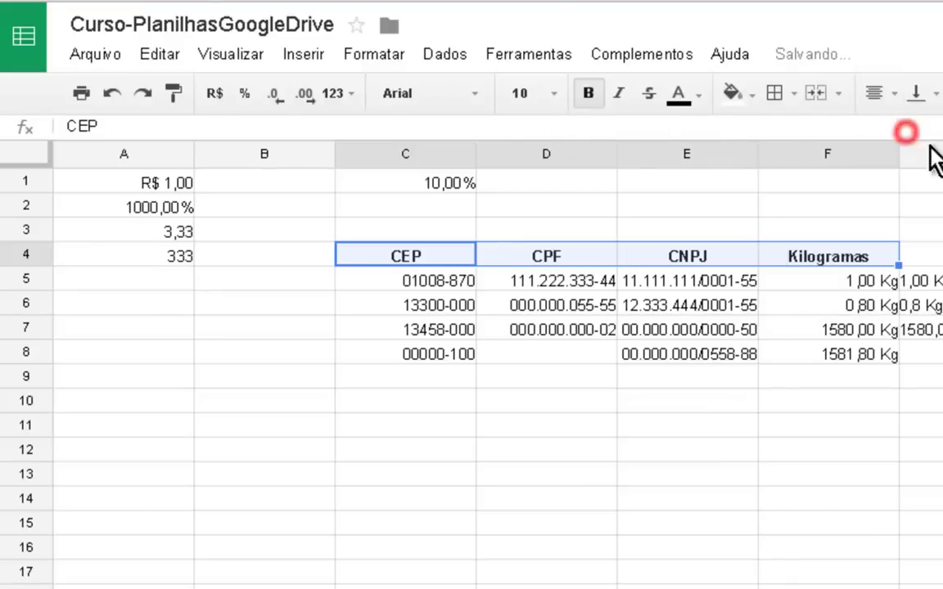
click(749, 94)
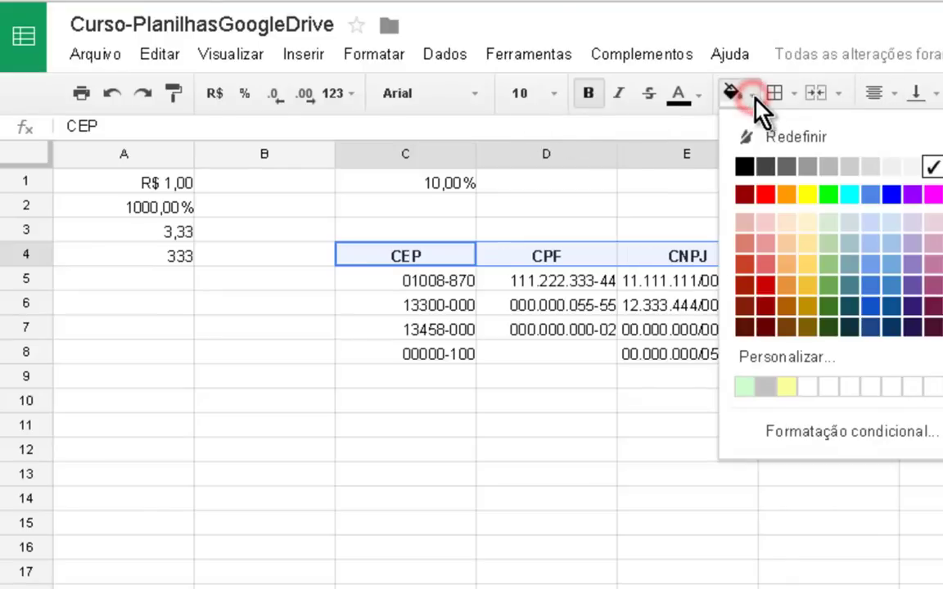
click(872, 264)
click(726, 378)
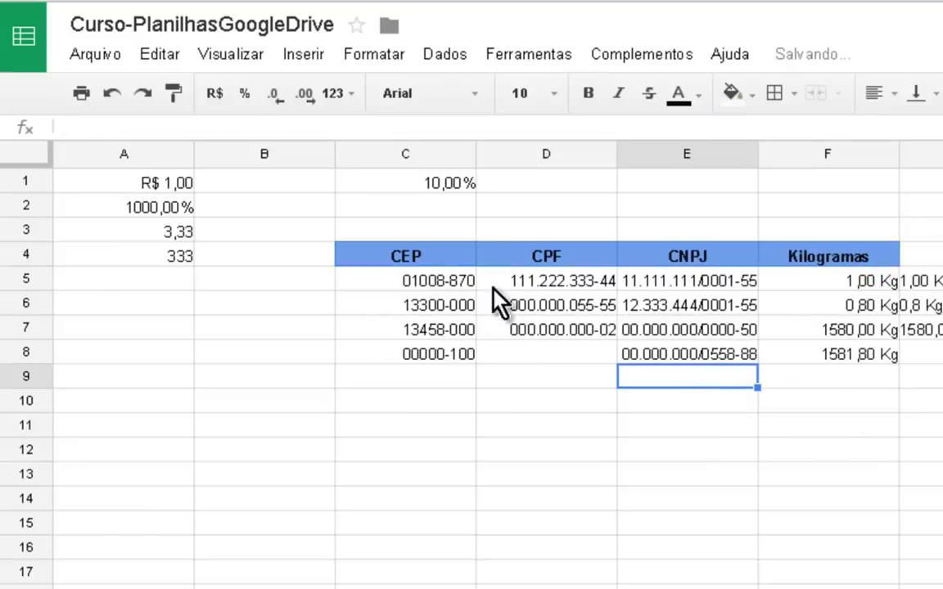
- Apply All borders to the C4:F8 table, from headers to totals
drag(426, 256, 832, 350)
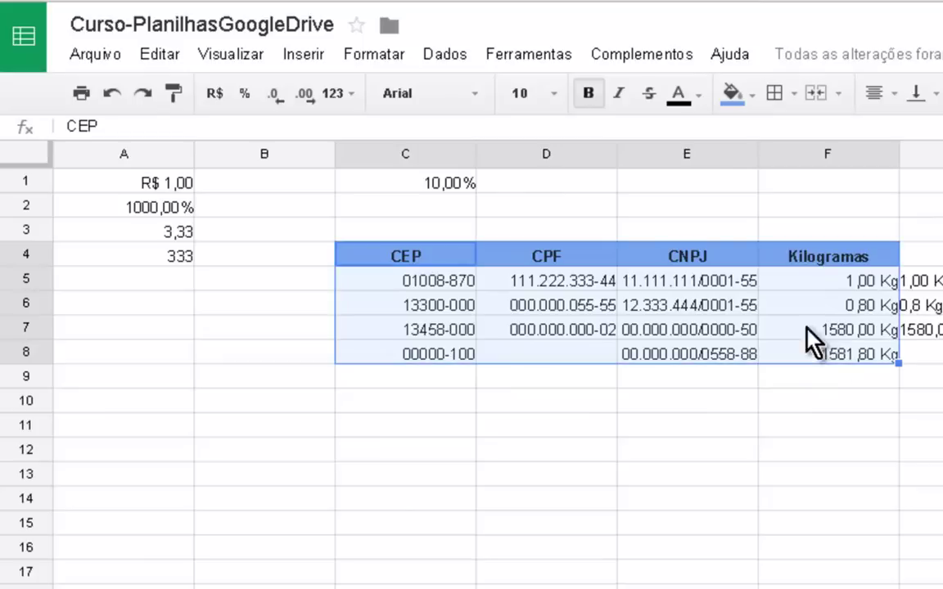
click(784, 92)
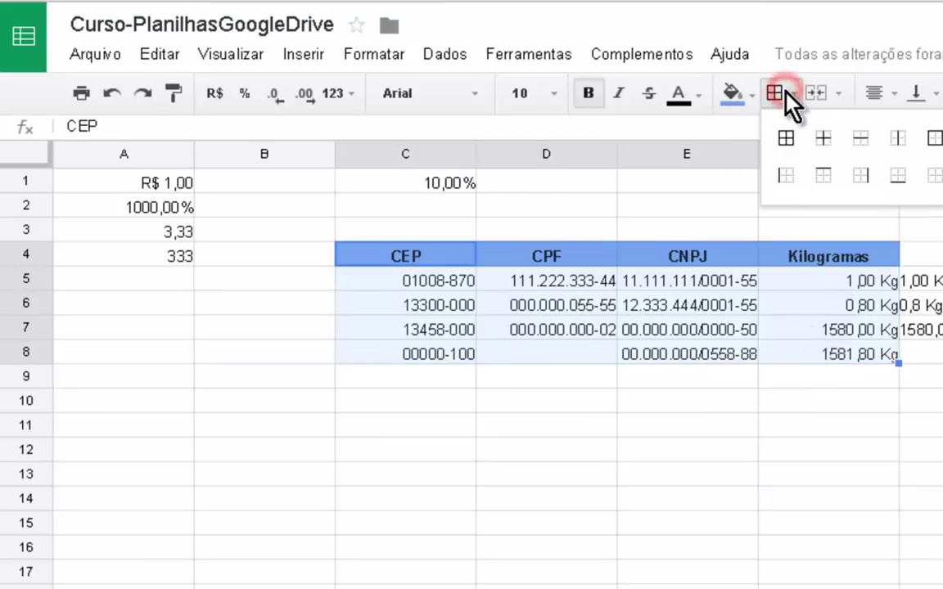
click(785, 138)
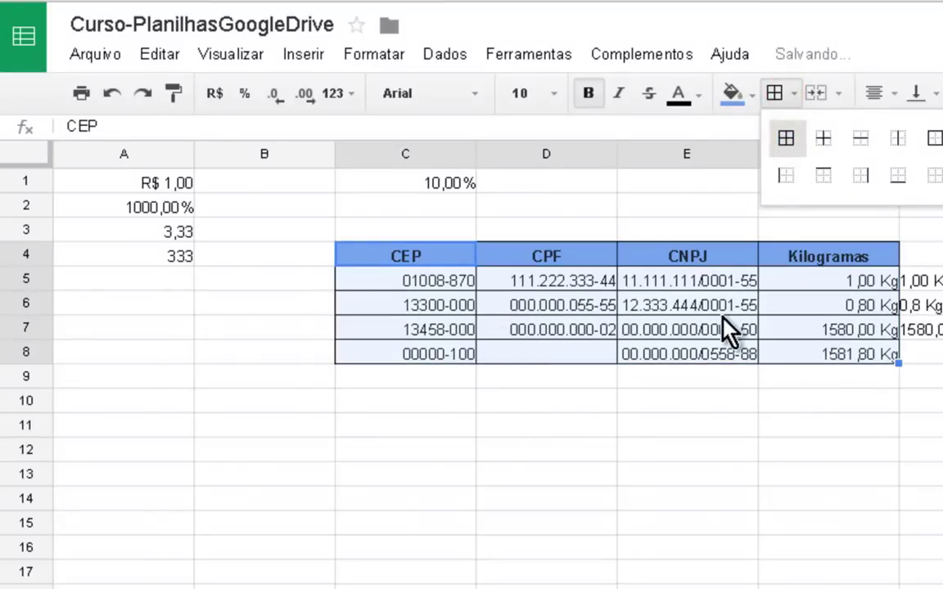
click(726, 369)
drag(921, 255, 921, 401)
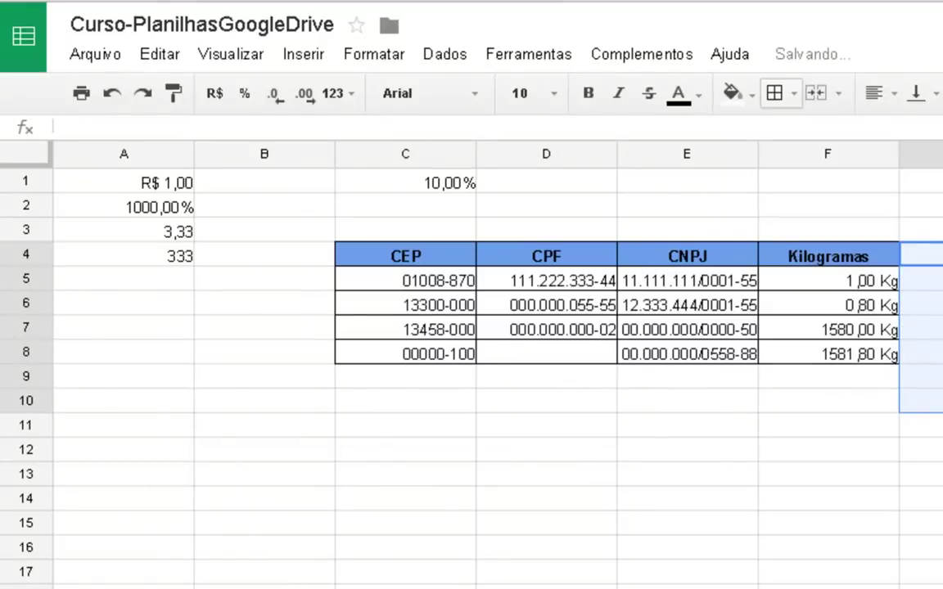
click(923, 524)
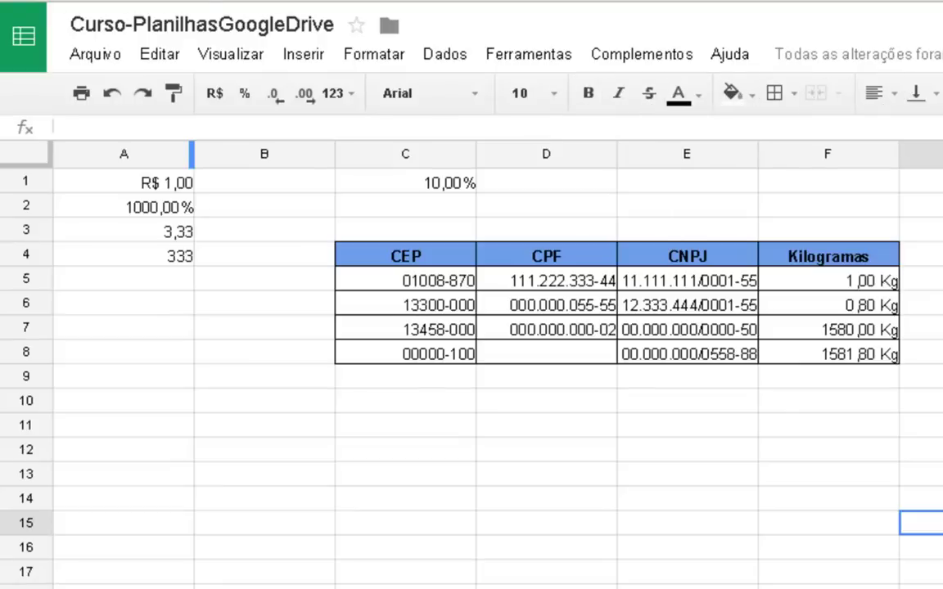
- Look through the font size, font and text colour lists without changing anything
click(557, 94)
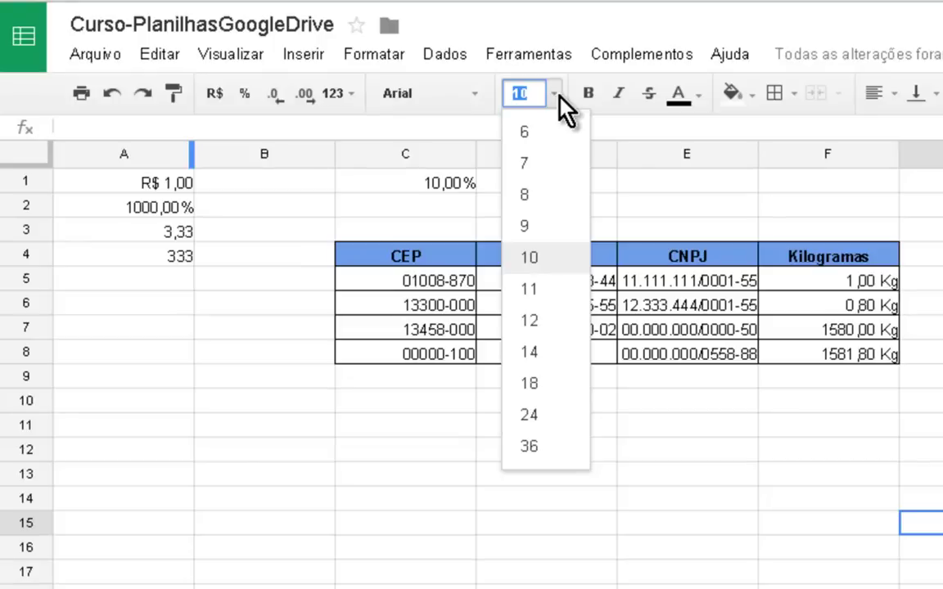
click(557, 93)
click(468, 97)
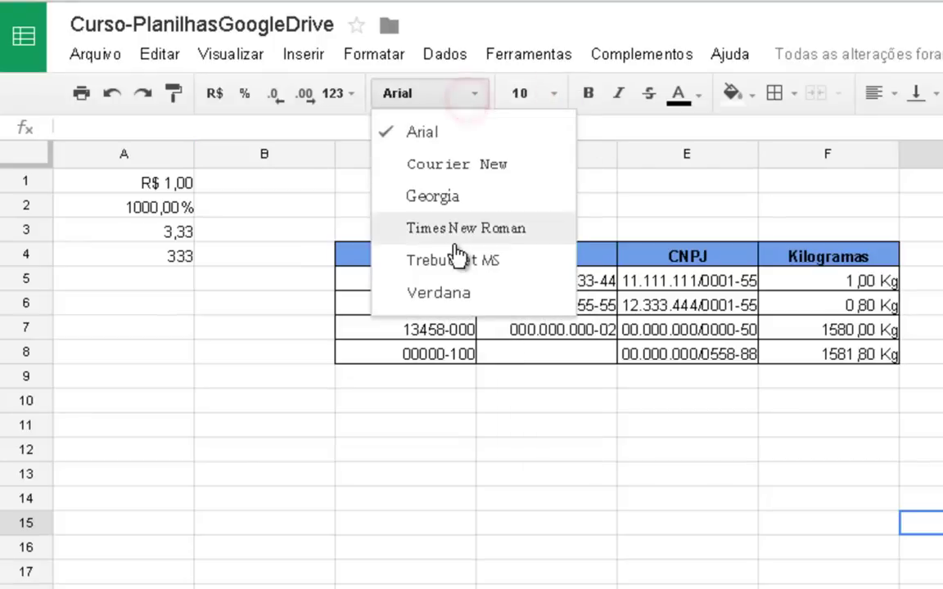
click(759, 172)
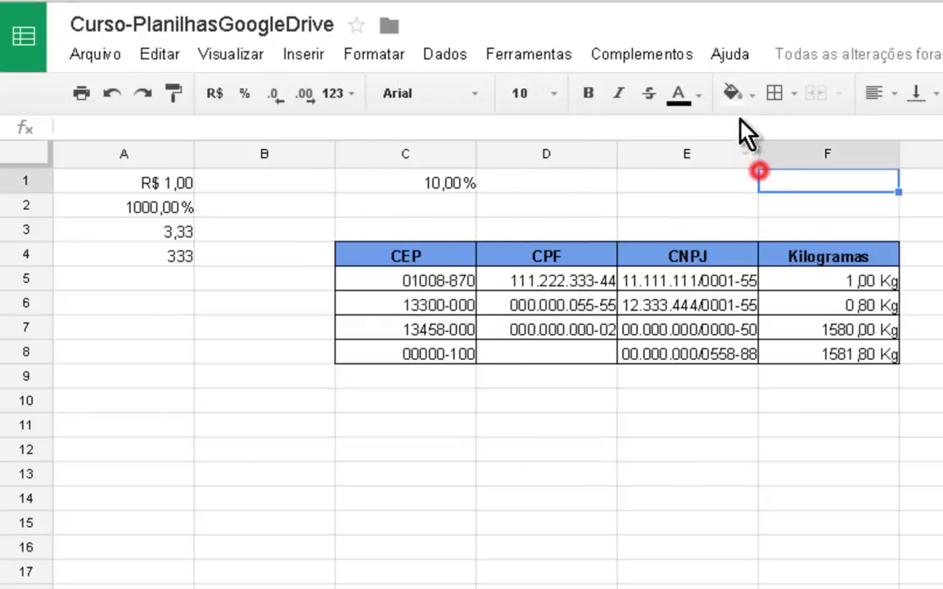
click(692, 96)
click(576, 149)
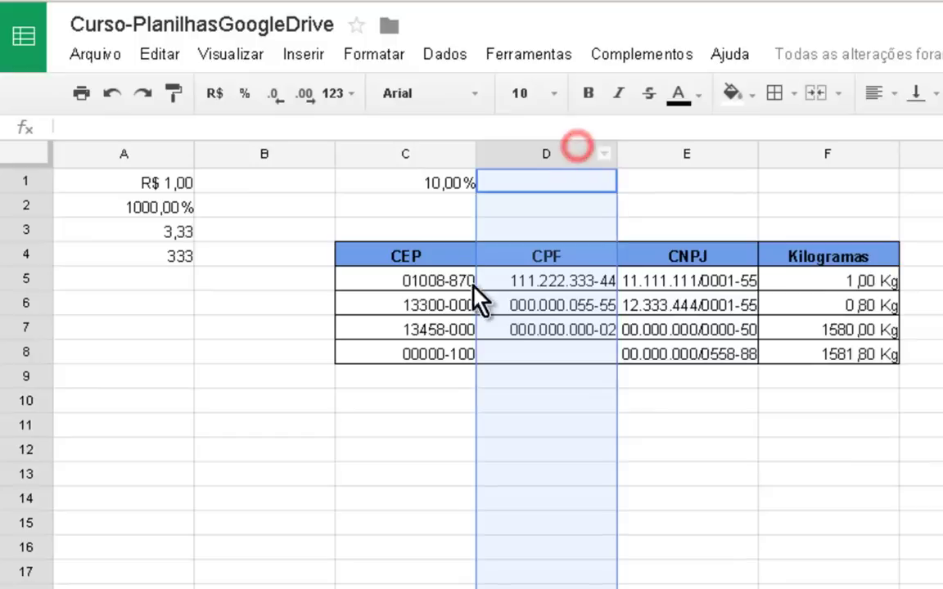
- Make the data values in C5:F8 dark blue, then deselect the table
click(403, 280)
drag(625, 297, 825, 358)
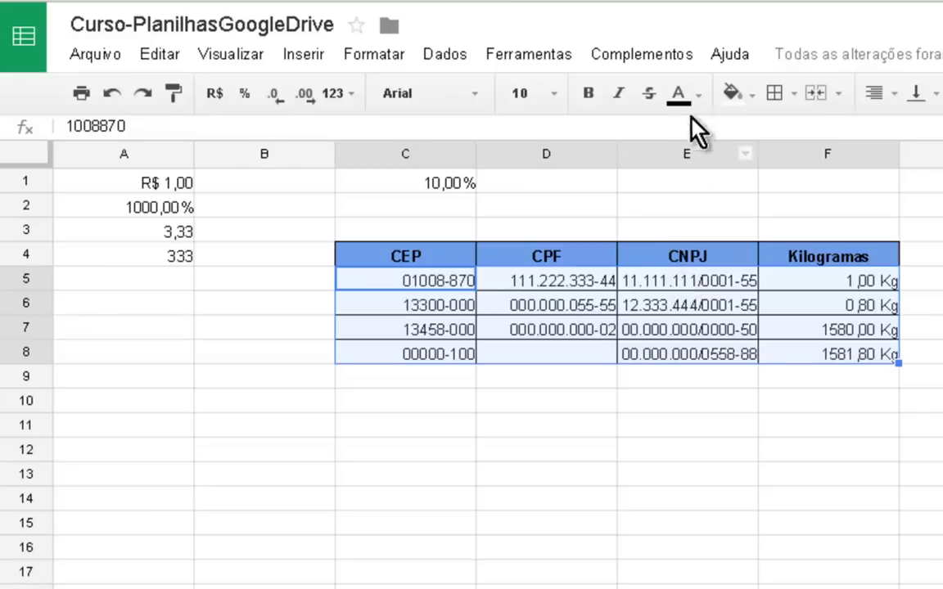
click(696, 95)
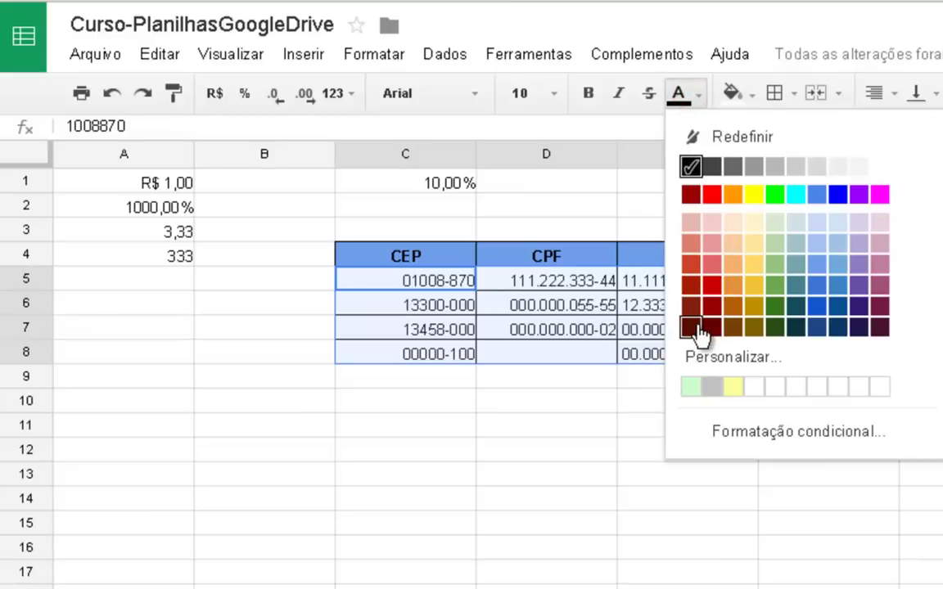
click(819, 316)
click(921, 353)
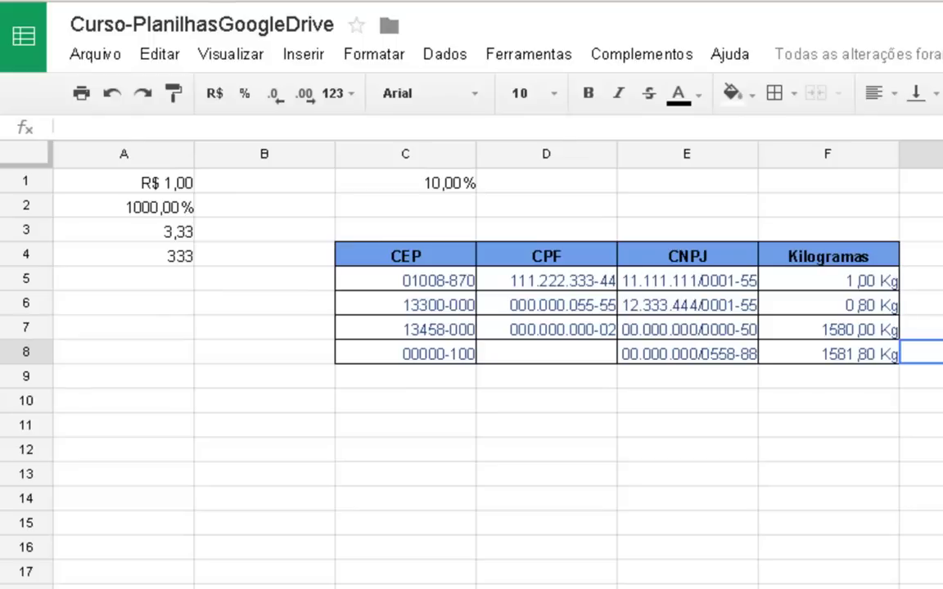
click(921, 376)
- Enter 'Este é um texto que extrapola o tamanho da célula' into cell C10
click(547, 376)
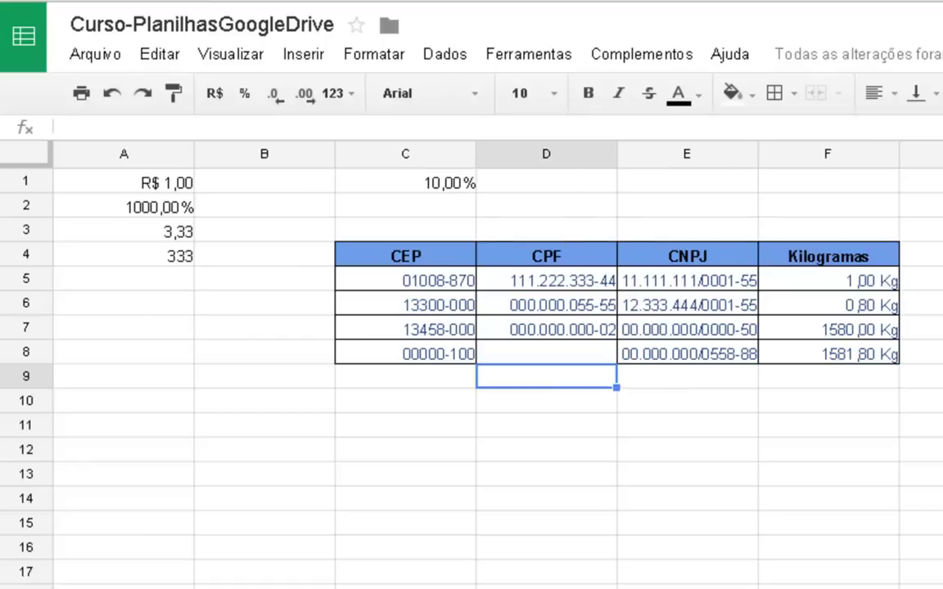
click(405, 401)
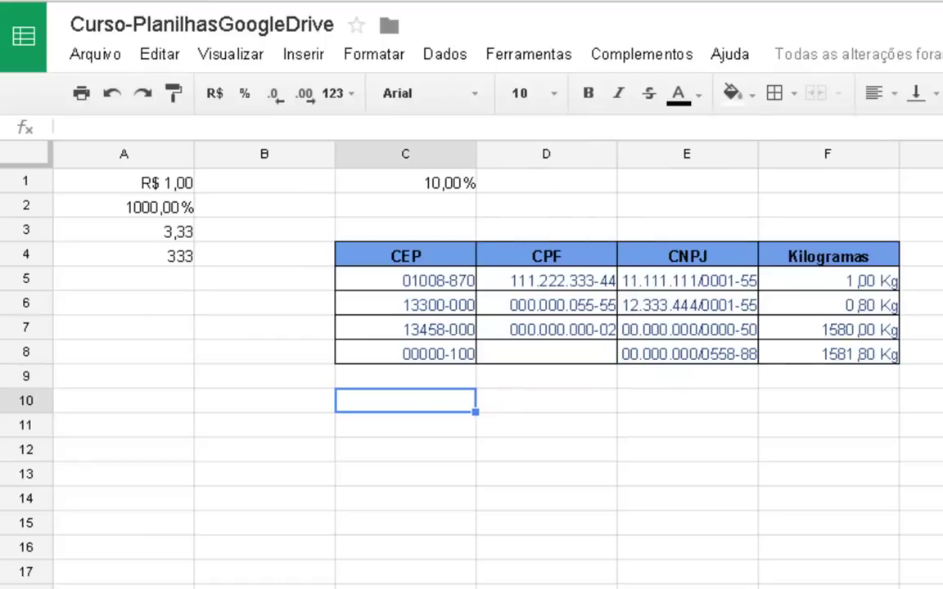
text(Este )
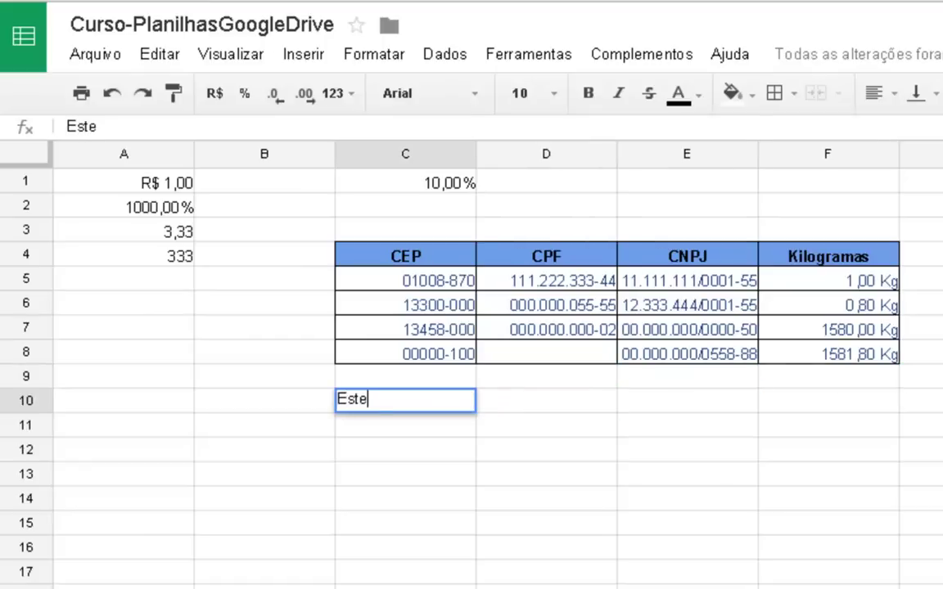
text(é um te)
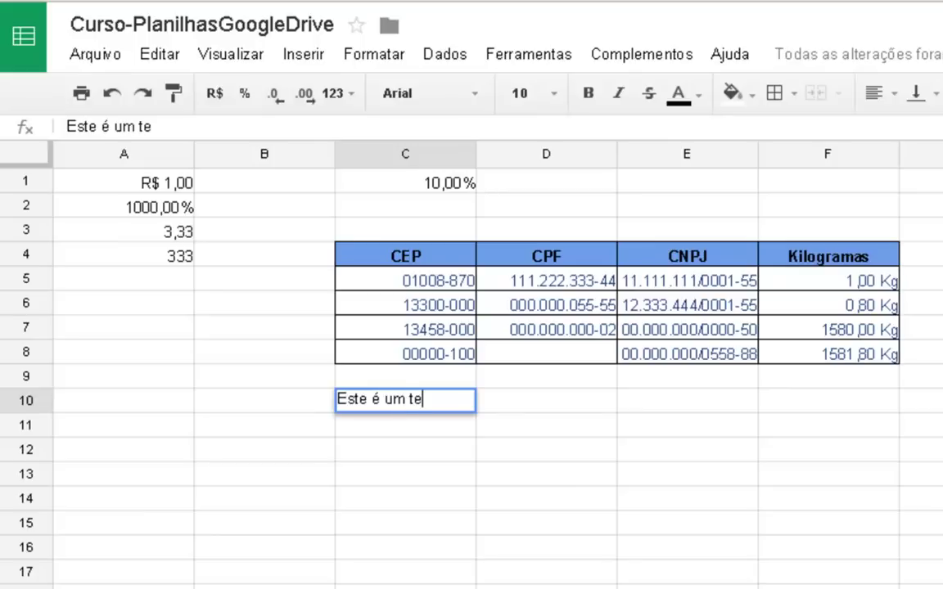
text(xto que extra)
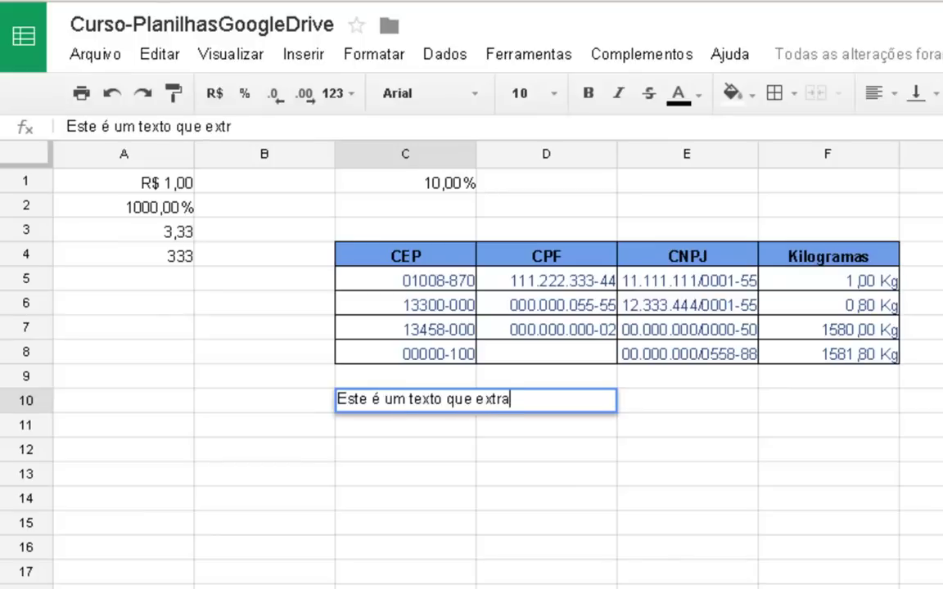
text(pola o tamanho)
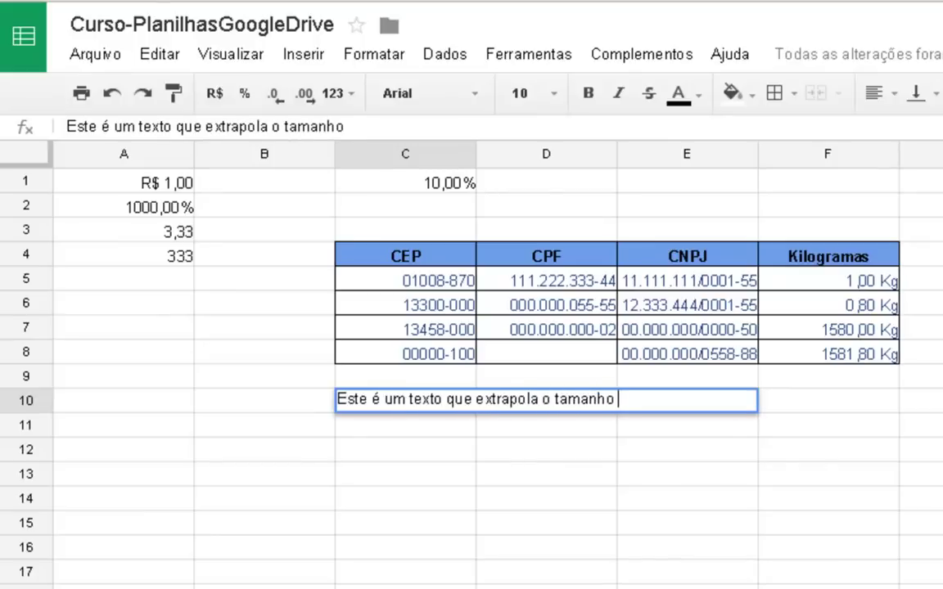
text( da célula)
key(Return)
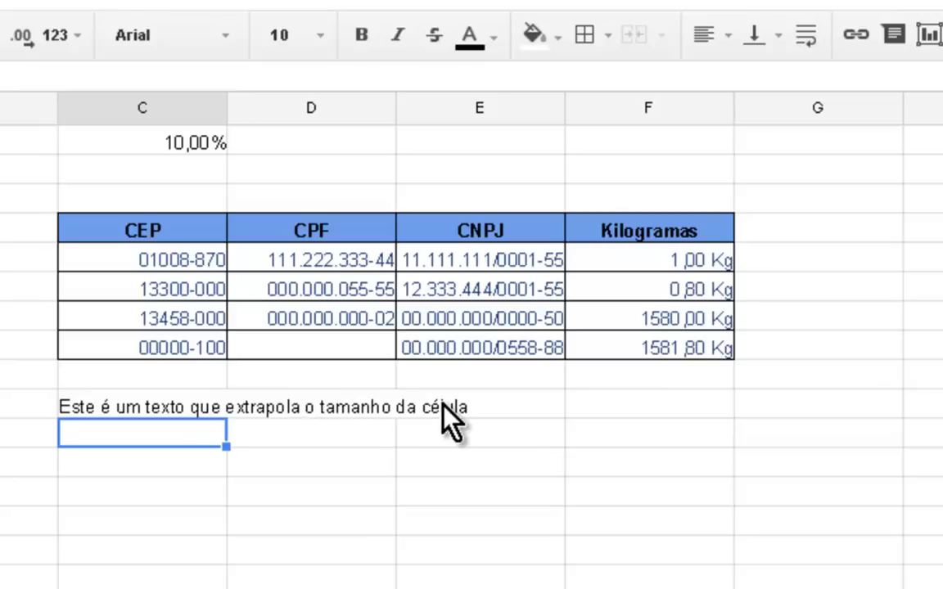
- Wrap the text in C10 and widen column C
click(142, 399)
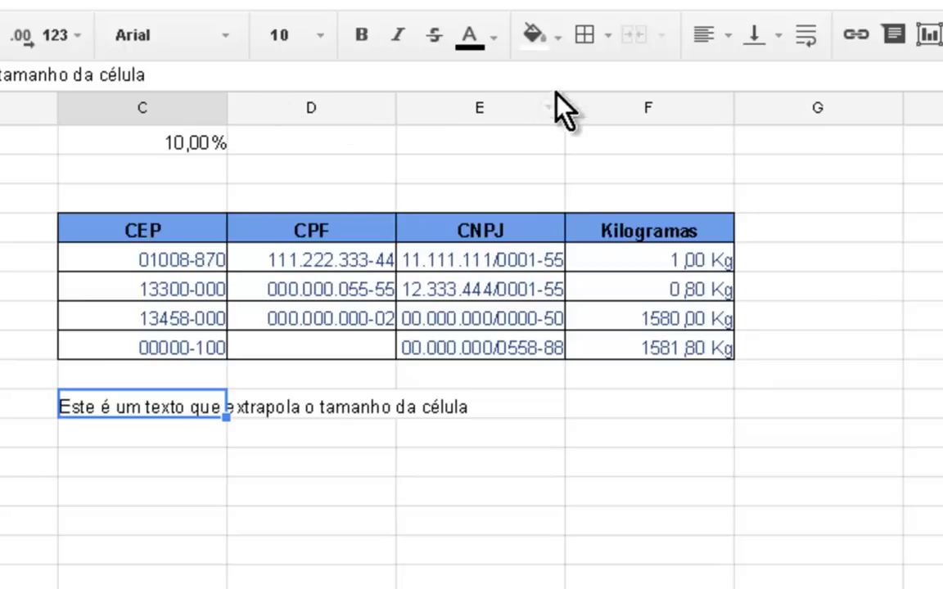
click(805, 36)
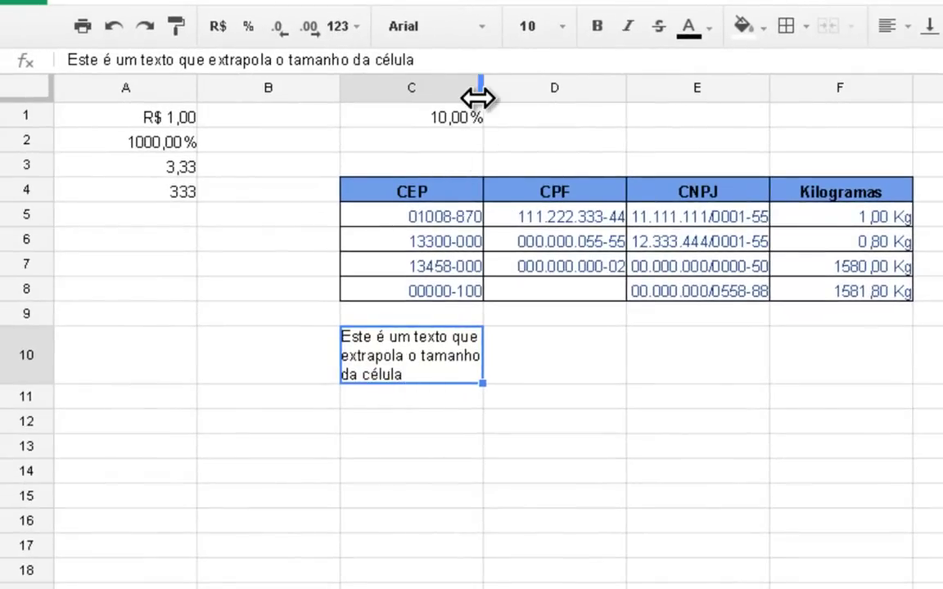
drag(482, 96, 573, 85)
click(508, 90)
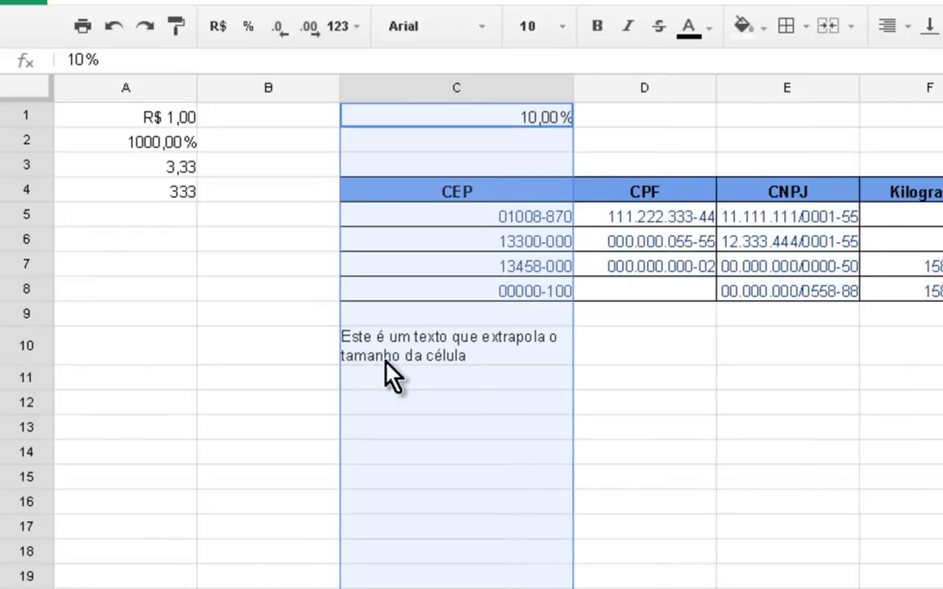
- Center C10 horizontally, undoing an accidental unwrap so it stays wrapped
click(389, 354)
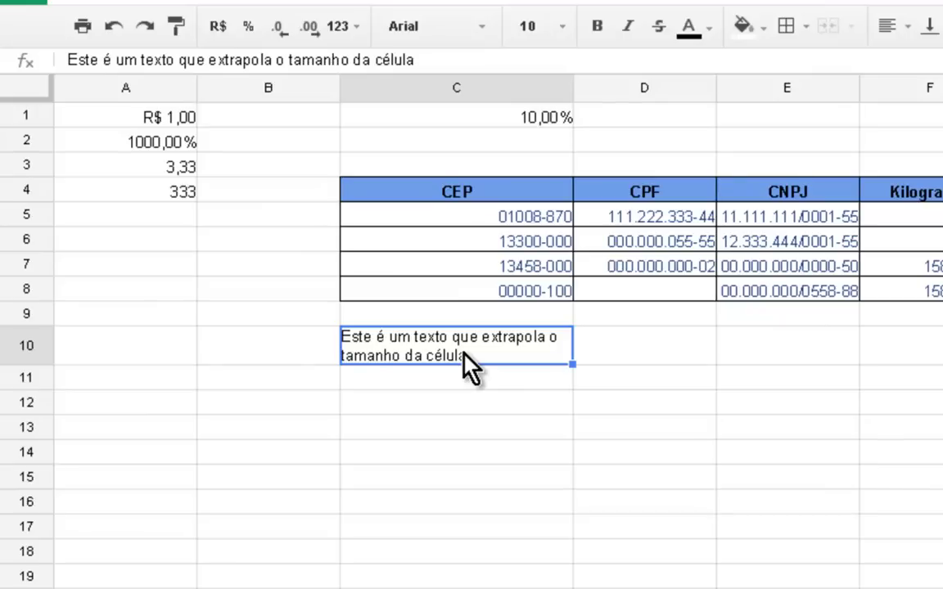
click(887, 27)
click(921, 65)
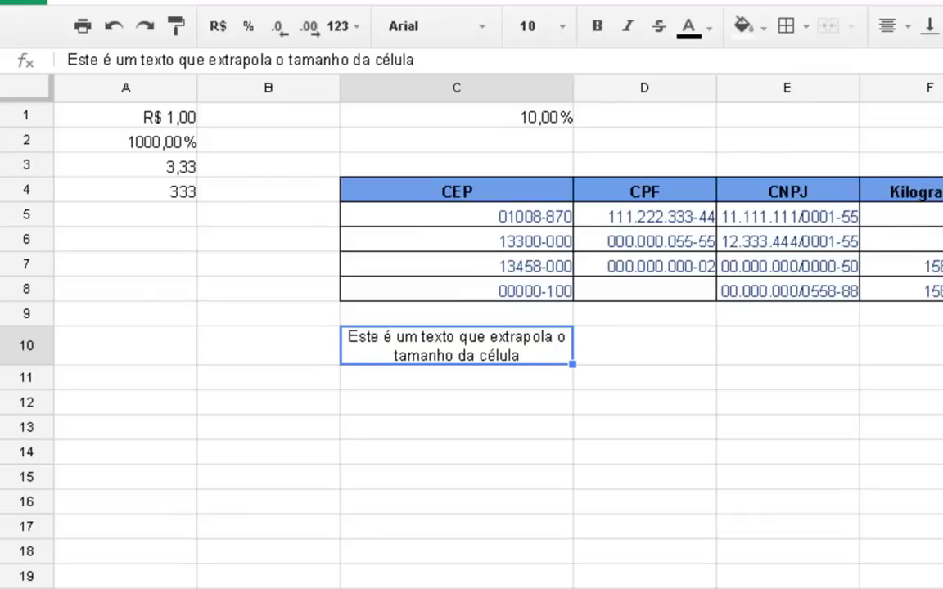
click(940, 25)
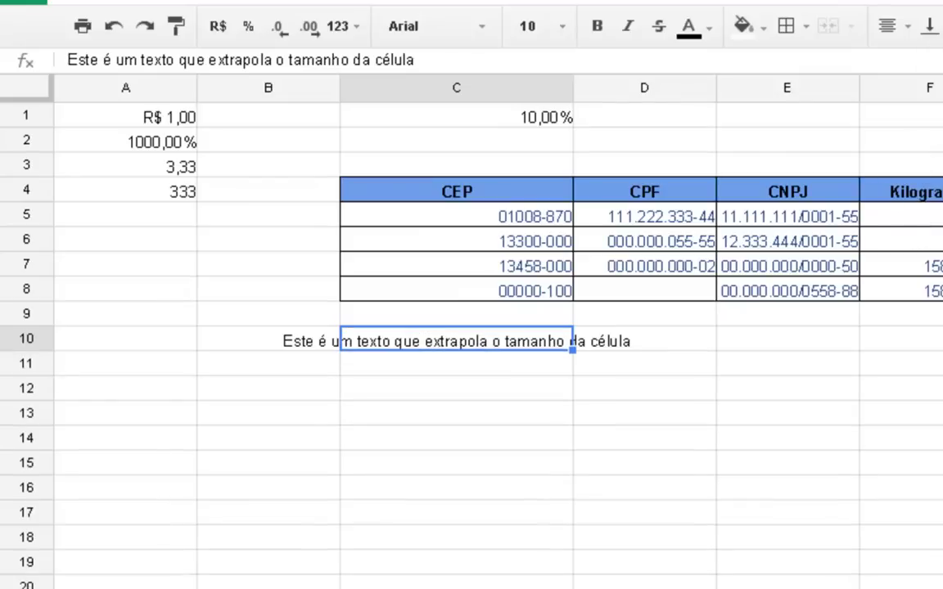
key(ctrl+z)
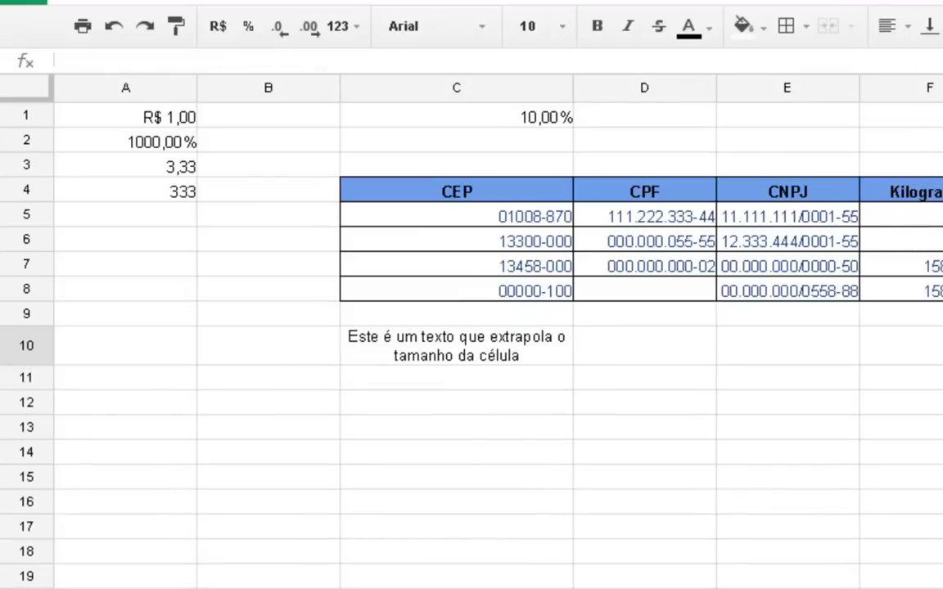
click(386, 6)
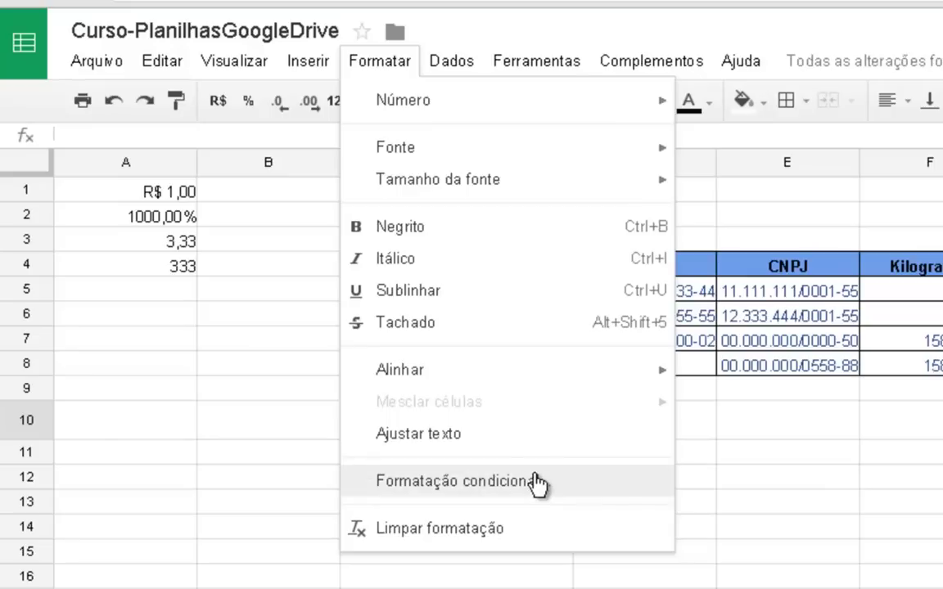
- Dismiss the Format menu by clicking cell E10
click(779, 427)
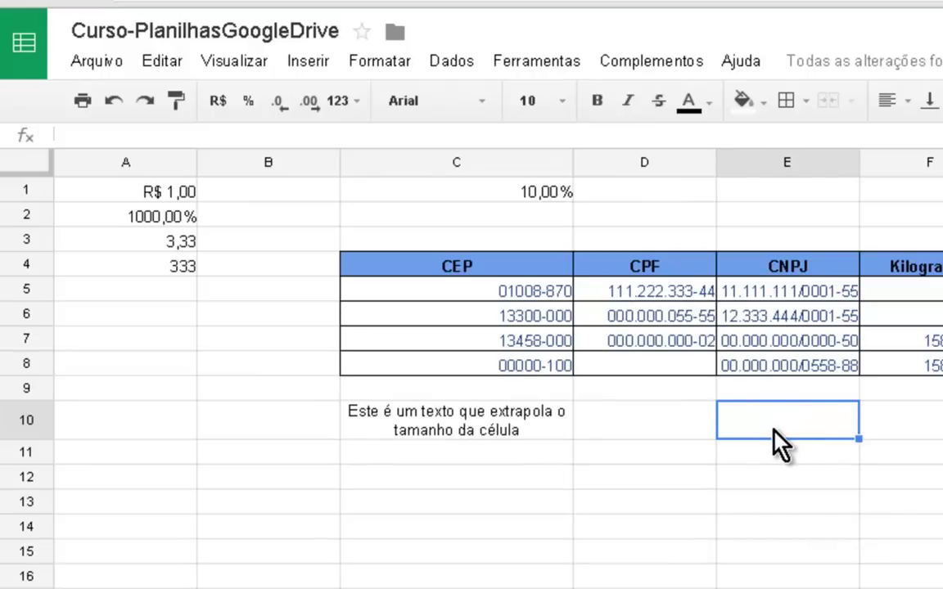